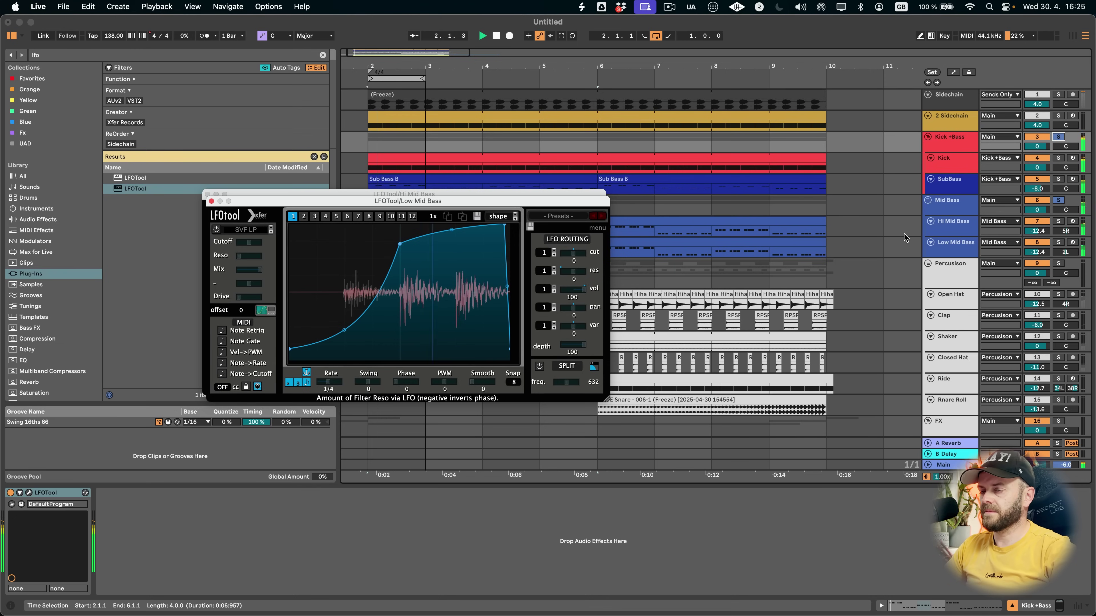
- Close the LFOTool plug-in windows of the Low Mid Bass and Hi Mid Bass tracks
left_click(211, 202)
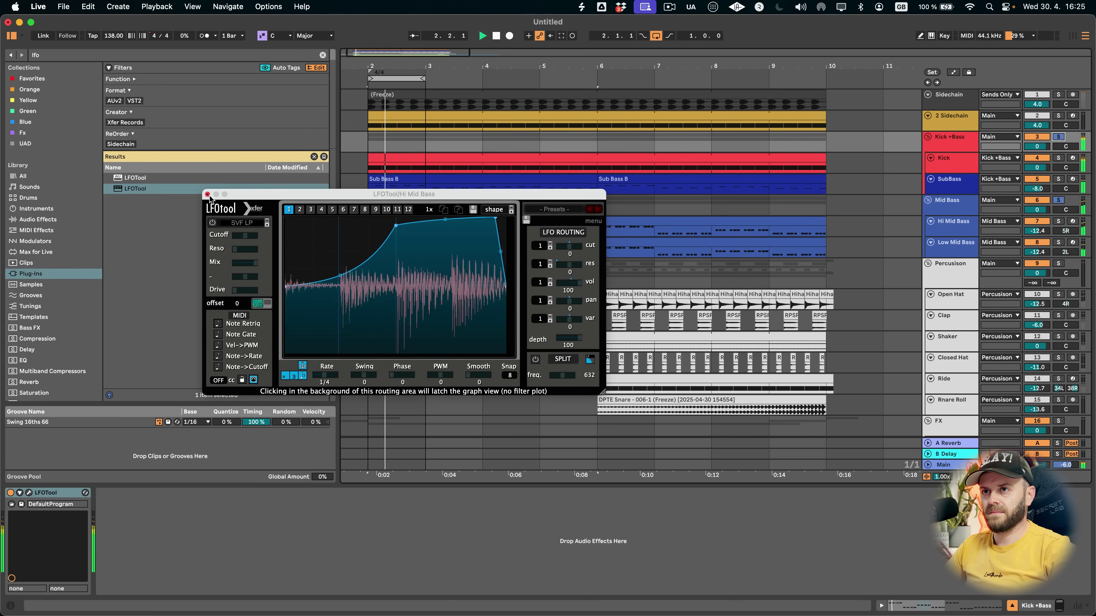
key("super+alt+p")
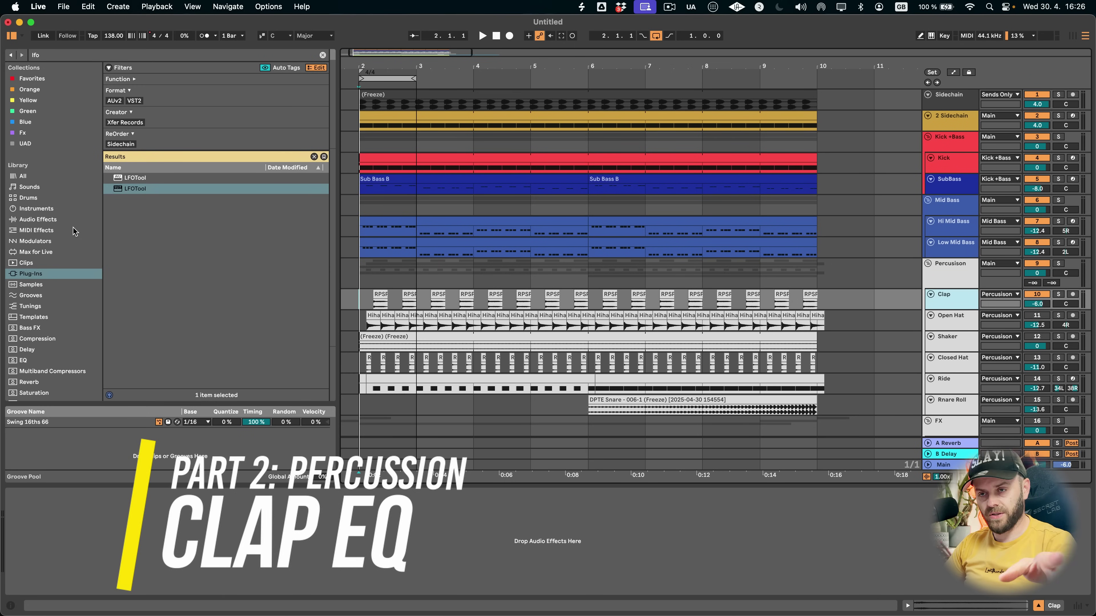
- Find EQ Eight among the audio effects, add it to the Clap track and enlarge its frequency display
left_click(41, 220)
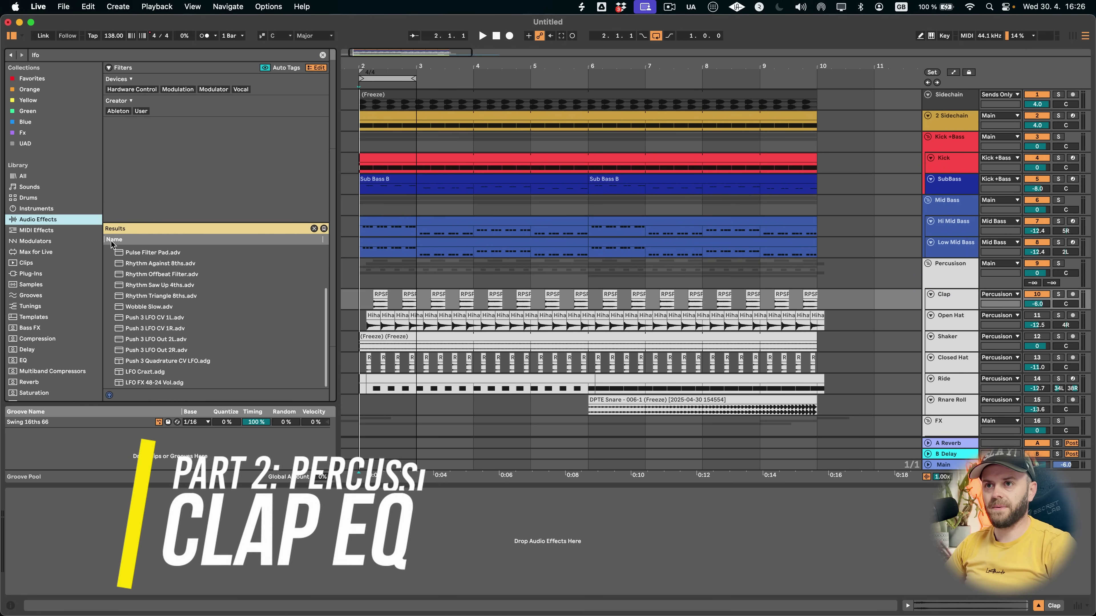
left_click(48, 57)
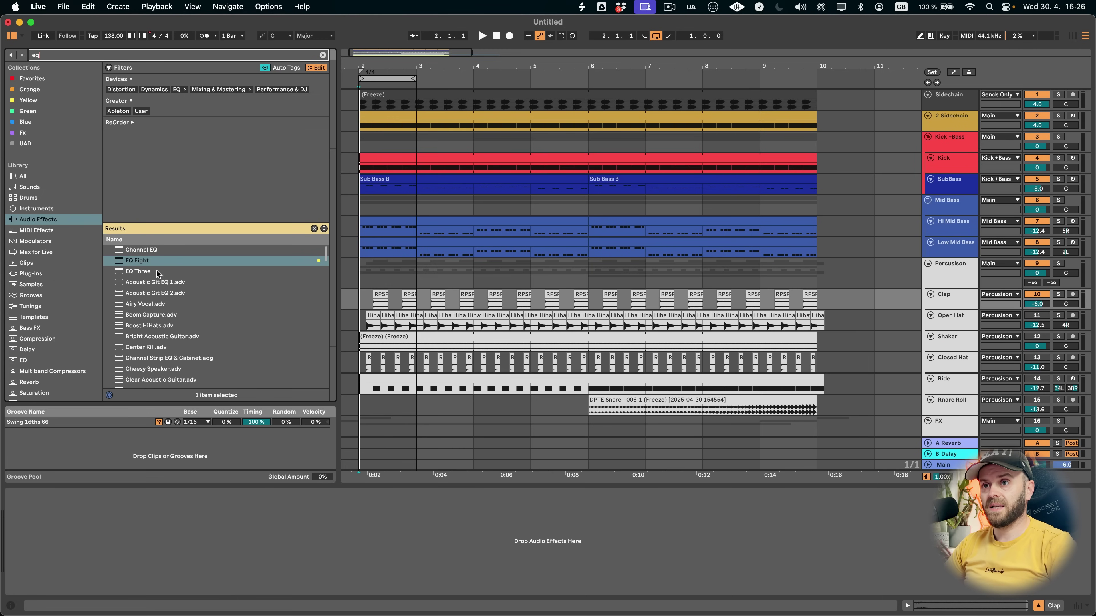
left_click_drag(134, 261, 313, 282)
left_click_drag(391, 304, 391, 305)
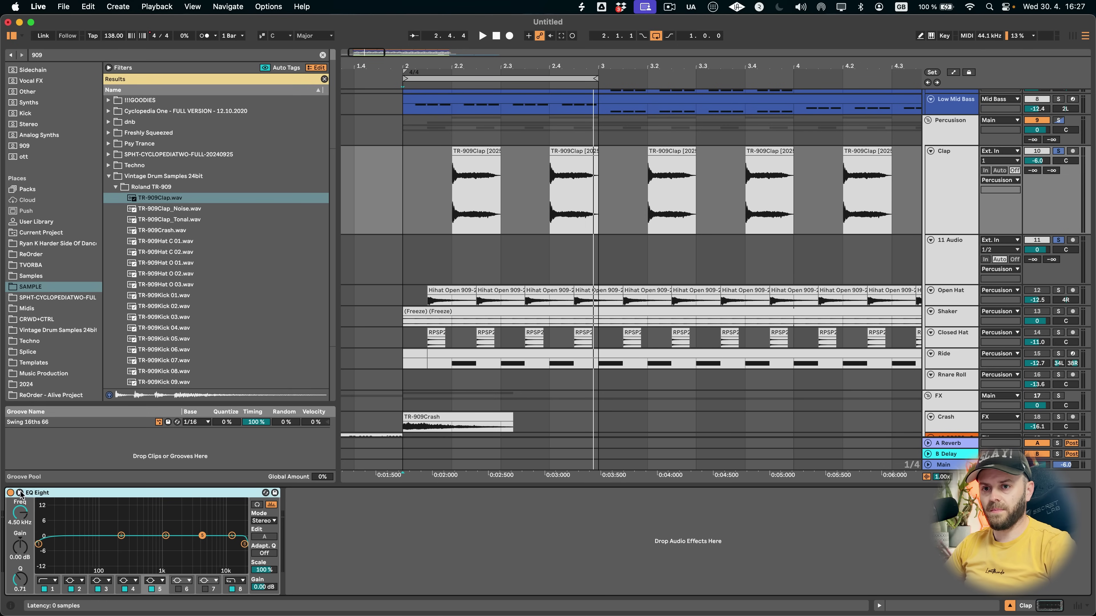
left_click(21, 494)
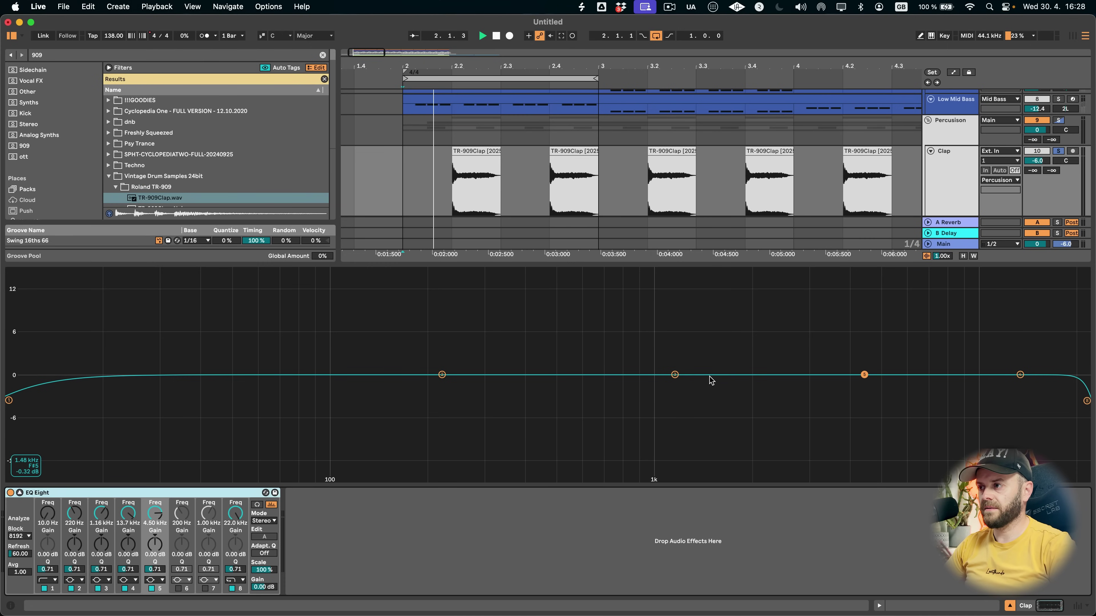
- Try boosting the clap's EQ bands 3 and 4 around 1.15 kHz and 14.1 kHz, returning both to nearly flat
left_click_drag(675, 375, 675, 327)
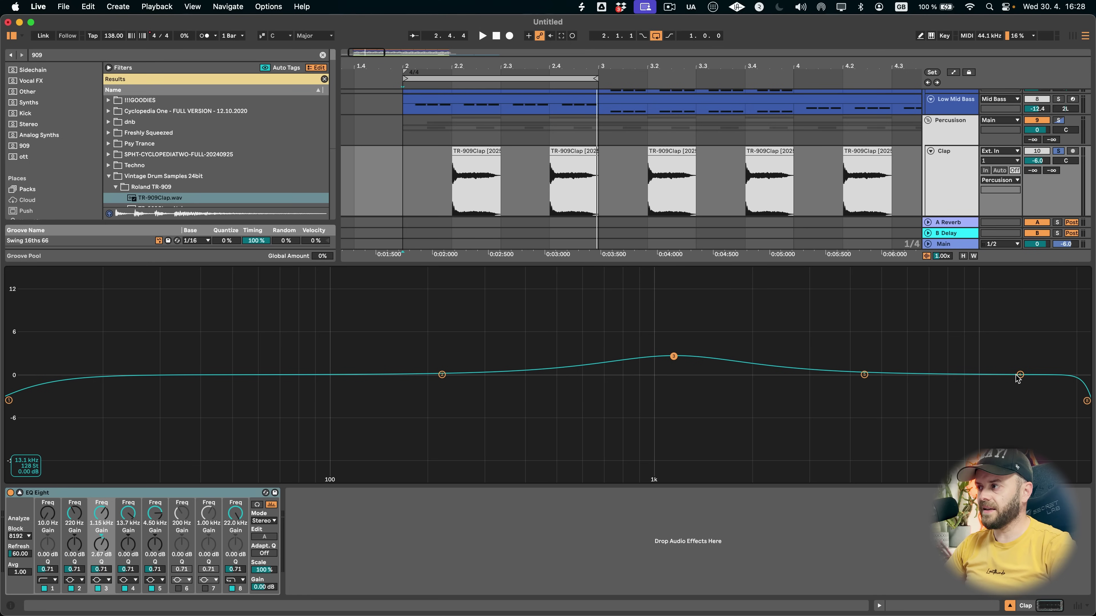
left_click_drag(1021, 375, 1020, 360)
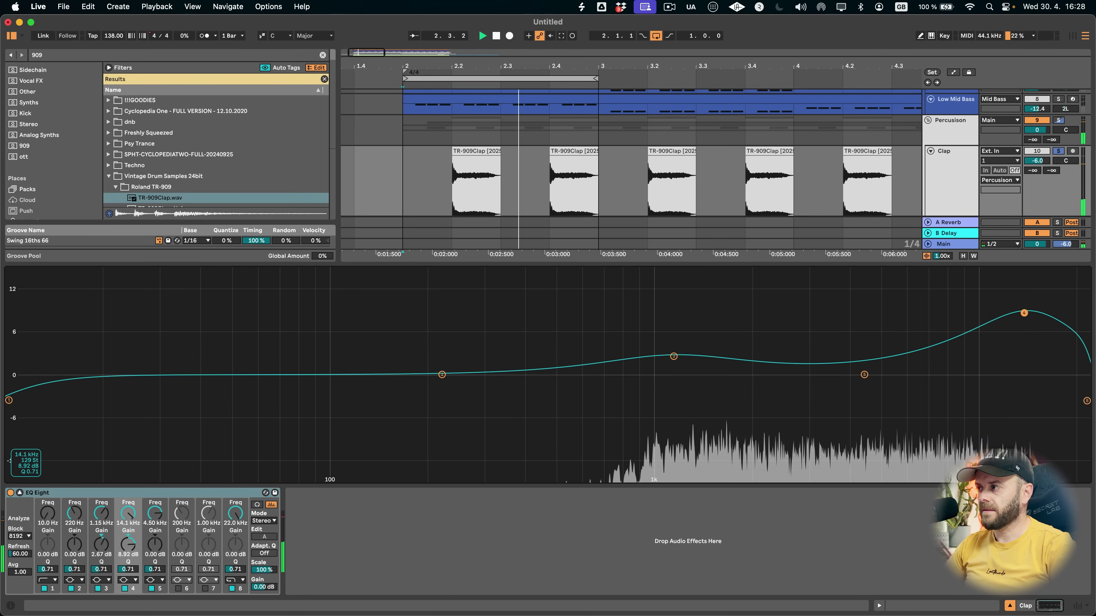
left_click_drag(1024, 313, 1020, 376)
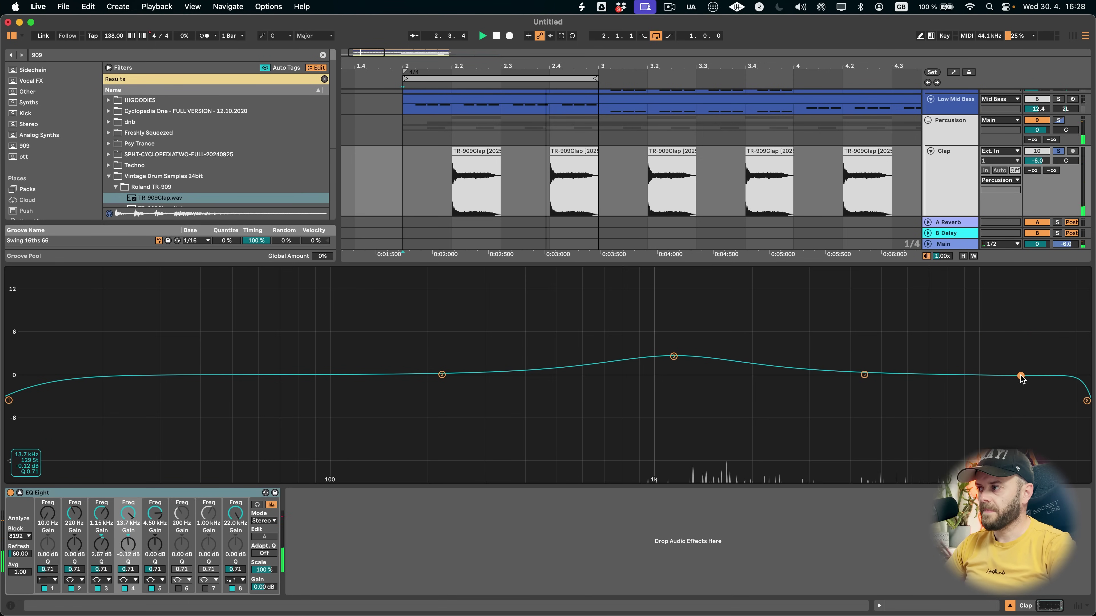
left_click_drag(675, 357, 673, 375)
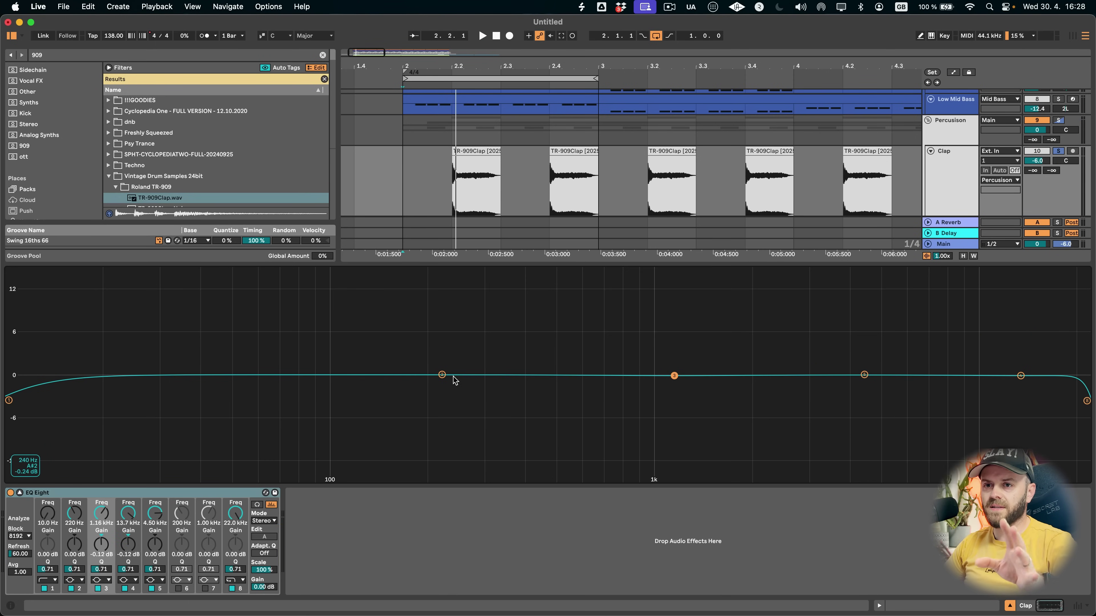
- Shape the clap EQ with a low cut at 388 Hz and 3.16 dB boosts at 1.68 kHz and 11.9 kHz, with the track unsoloed
left_click_drag(8, 400, 344, 395)
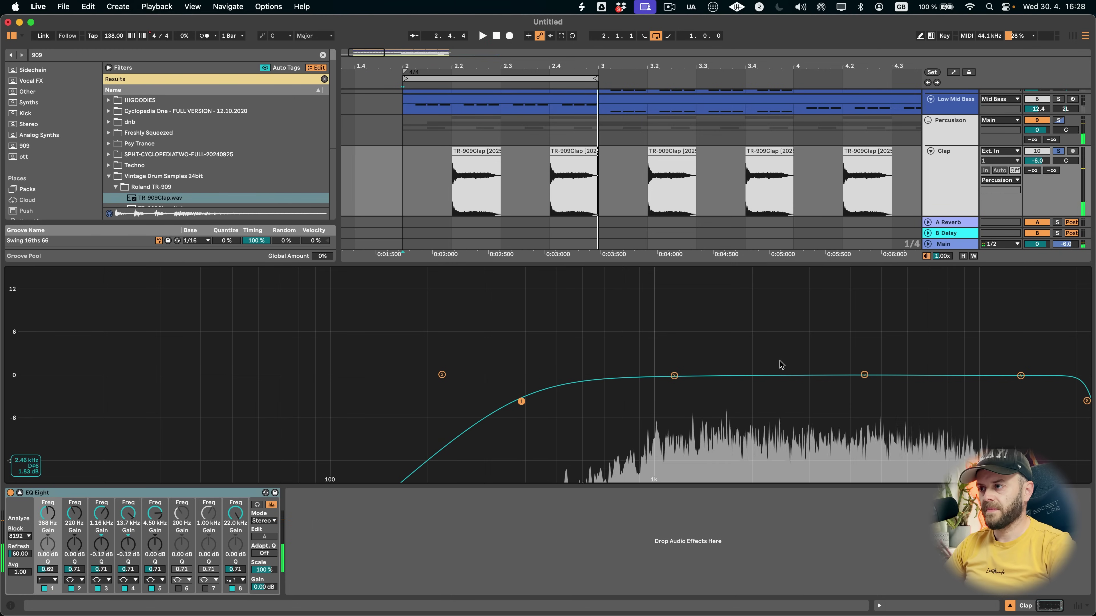
left_click_drag(674, 375, 670, 365)
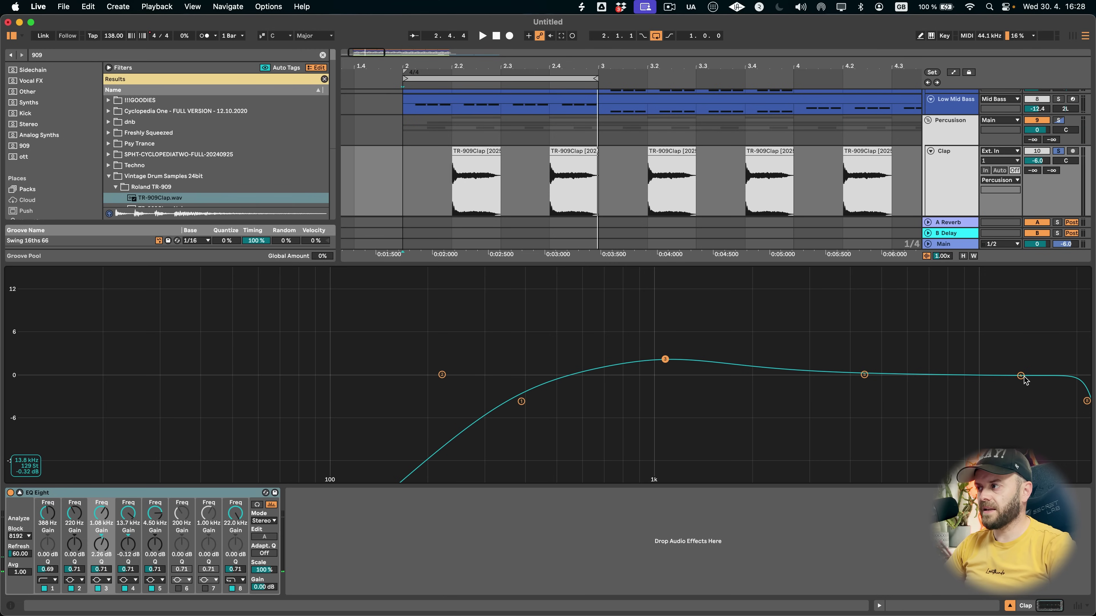
left_click(1064, 151)
scroll(998, 204, "up", 2)
left_click_drag(1021, 376, 1001, 353)
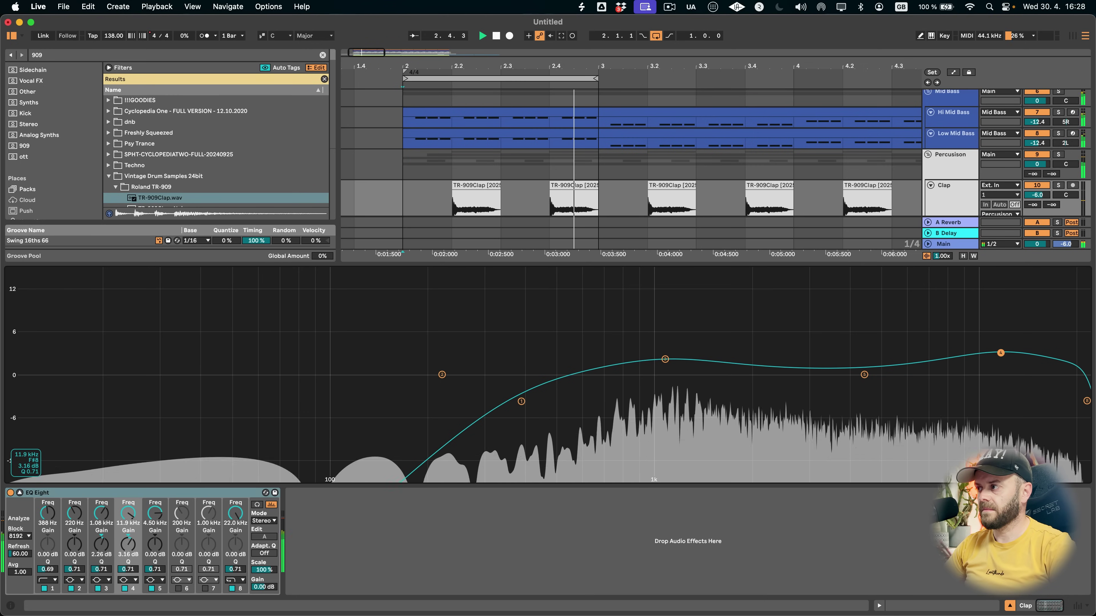
left_click_drag(664, 361, 729, 353)
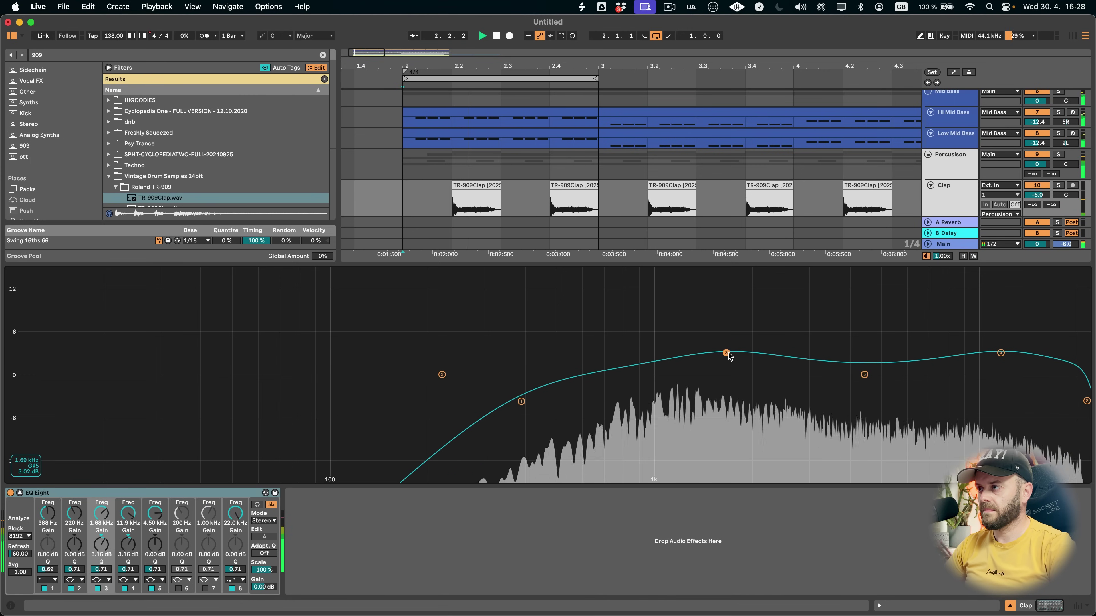
- Compare the clap with its EQ bypassed and enabled during playback, and lower the Clap track volume to -7.0 dB
left_click_drag(719, 264, 719, 390)
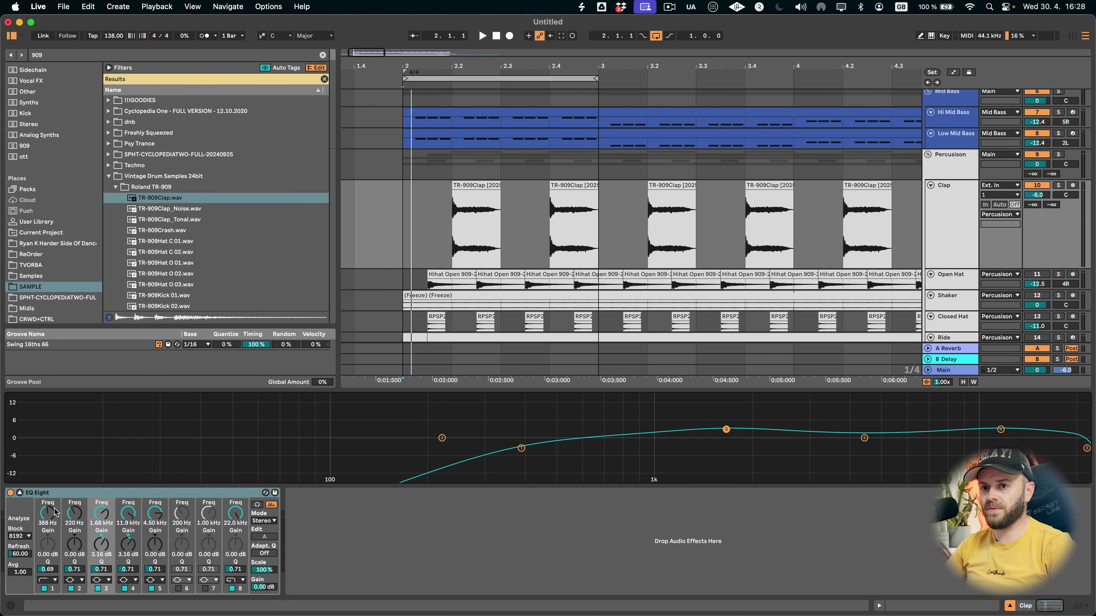
left_click(10, 493)
key("space")
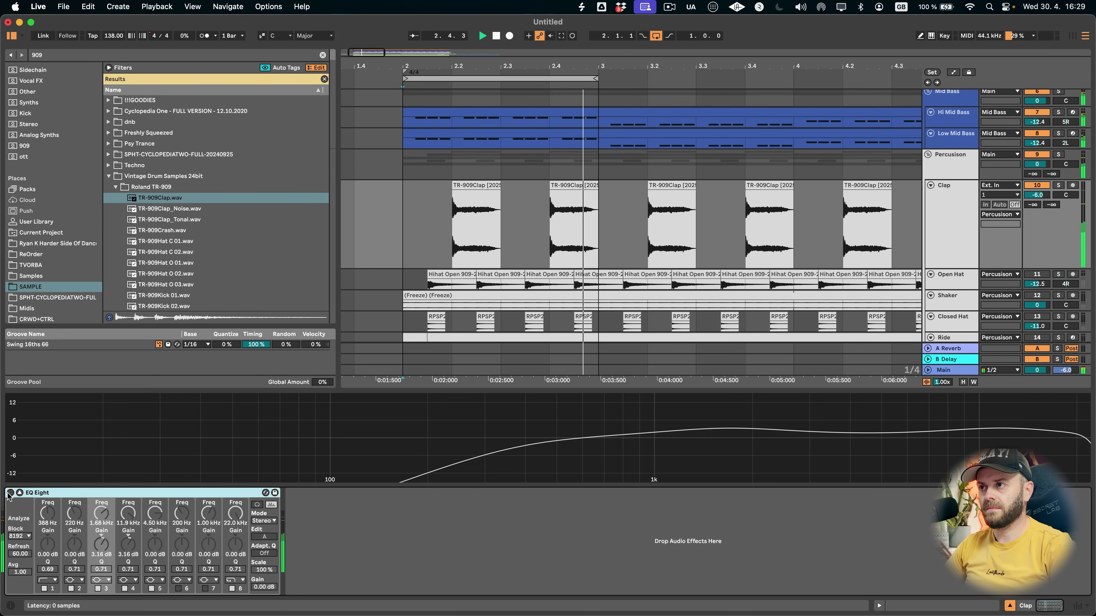
left_click(9, 493)
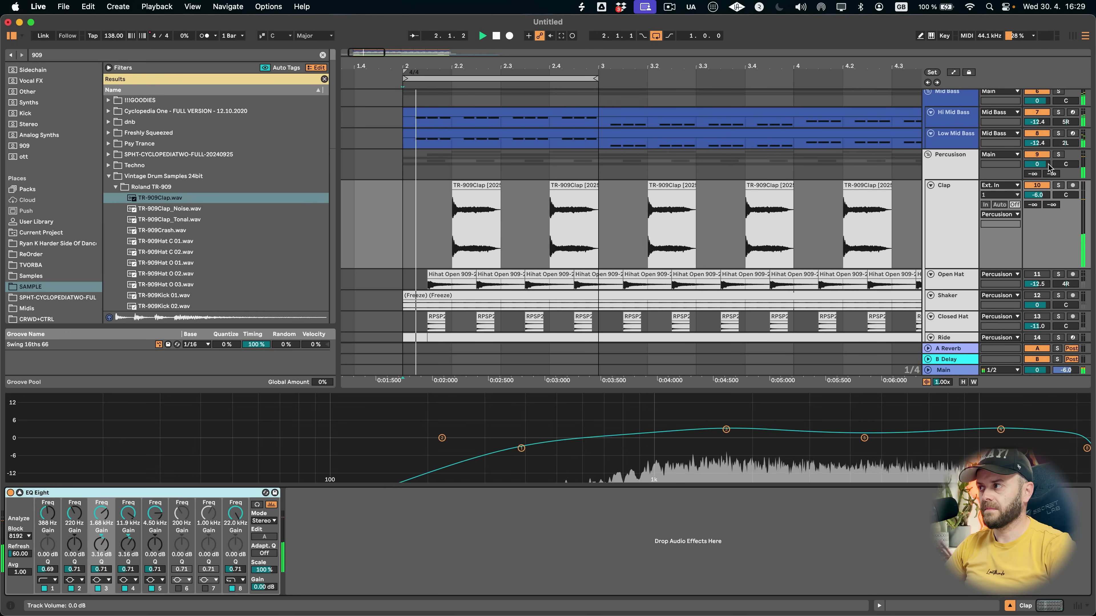
left_click_drag(1037, 196, 1037, 200)
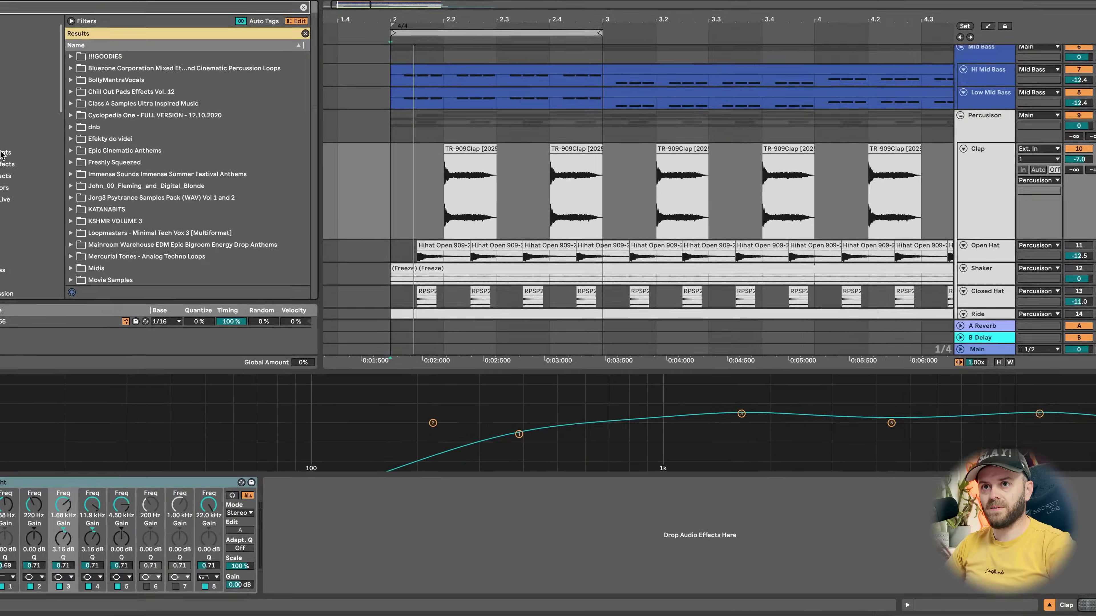
- Add a Compressor to the Clap track and use the Kick track as its sidechain input
key("Return")
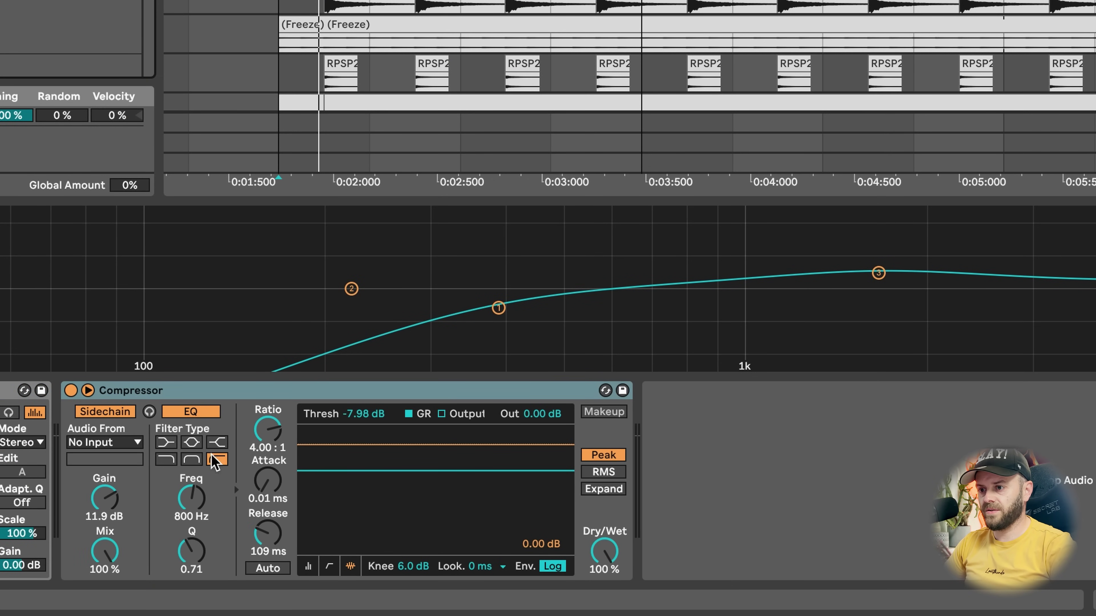
left_click(104, 442)
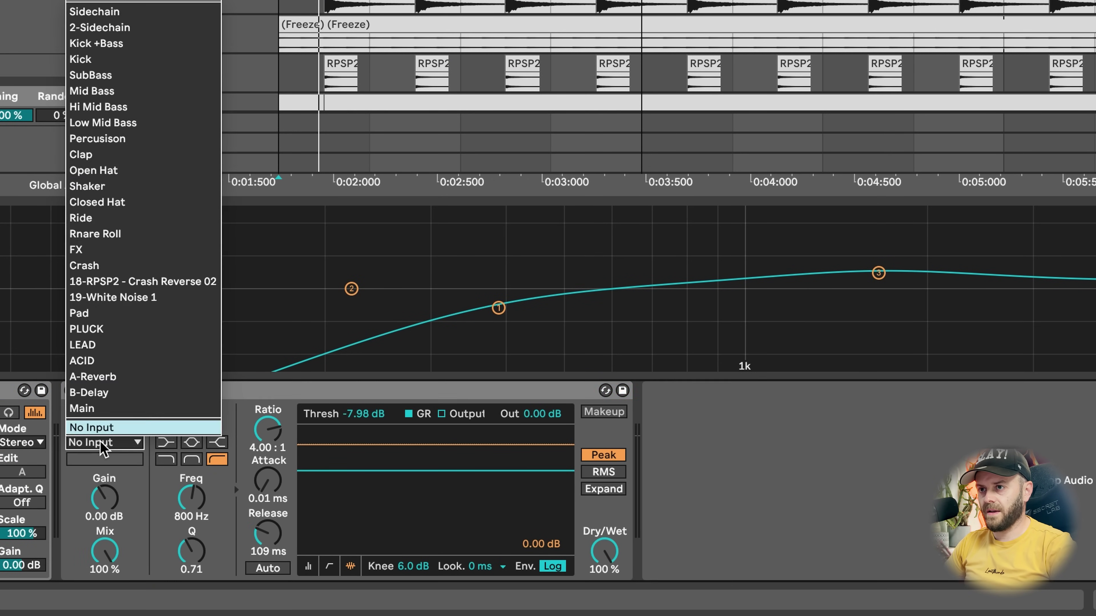
left_click(101, 65)
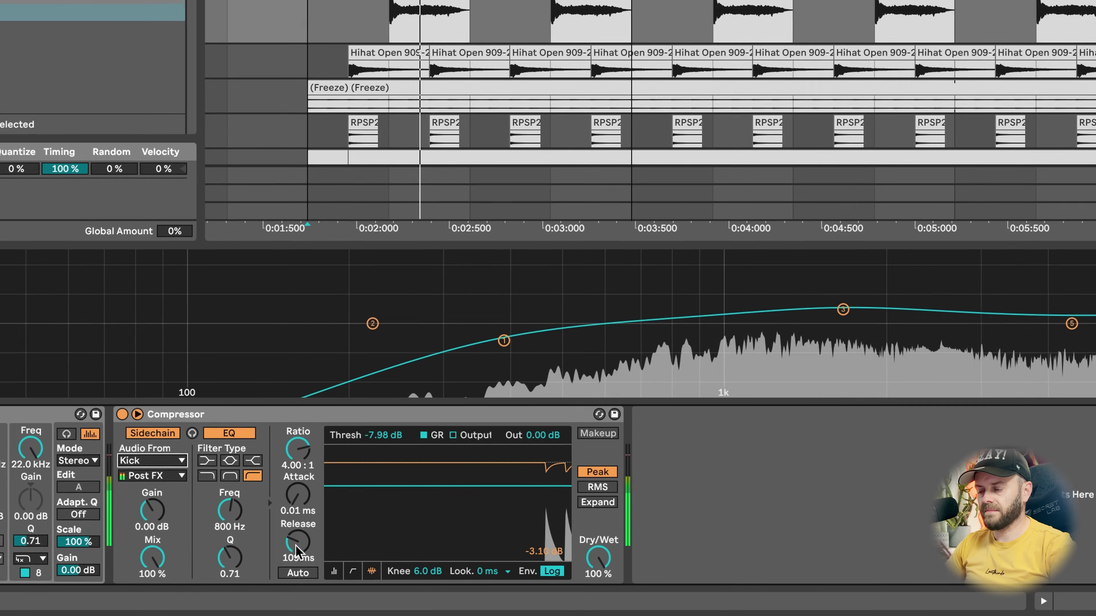
- Set the clap compressor's threshold to -13.1 dB and shorten its release to about 37 ms
left_click_drag(266, 536, 266, 550)
left_click_drag(397, 570, 397, 576)
left_click_drag(457, 536, 457, 545)
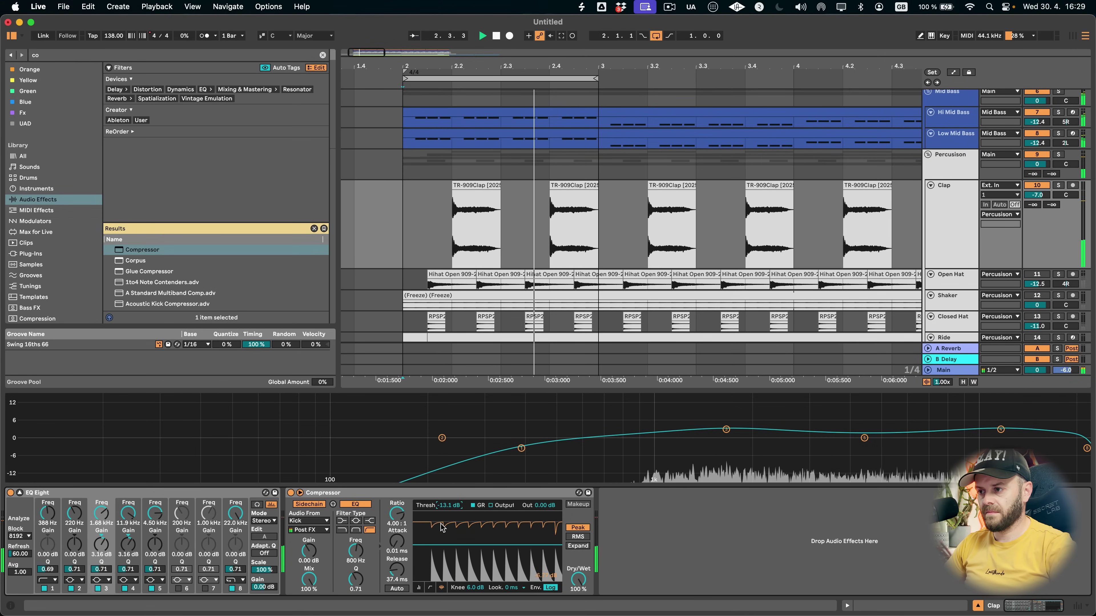
left_click_drag(398, 572, 398, 571)
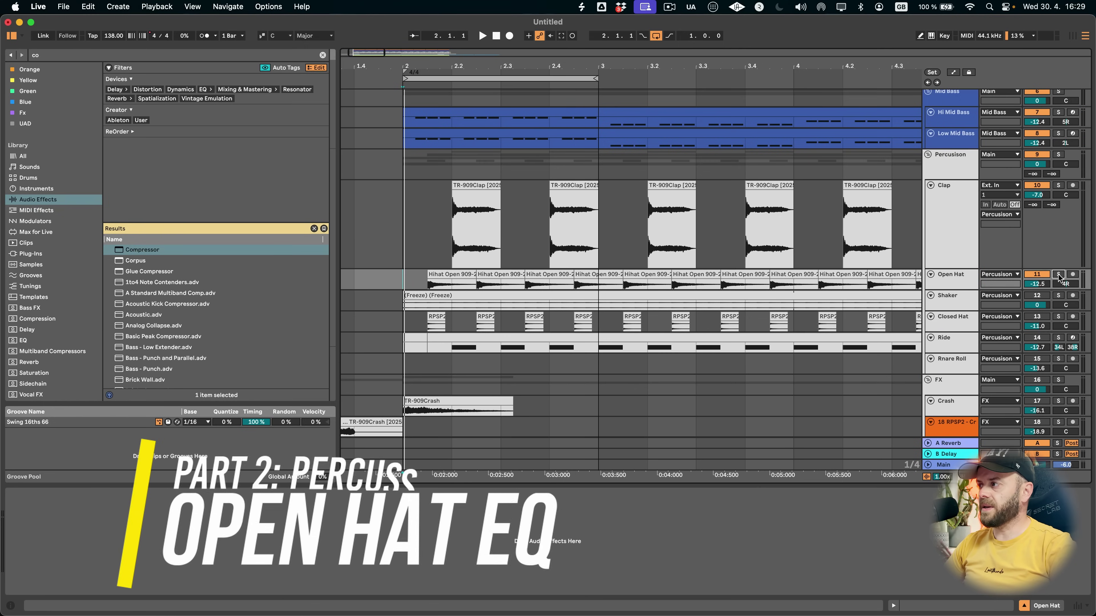
- Solo the Open Hat track and listen to it on its own
left_click(1058, 275)
key("space")
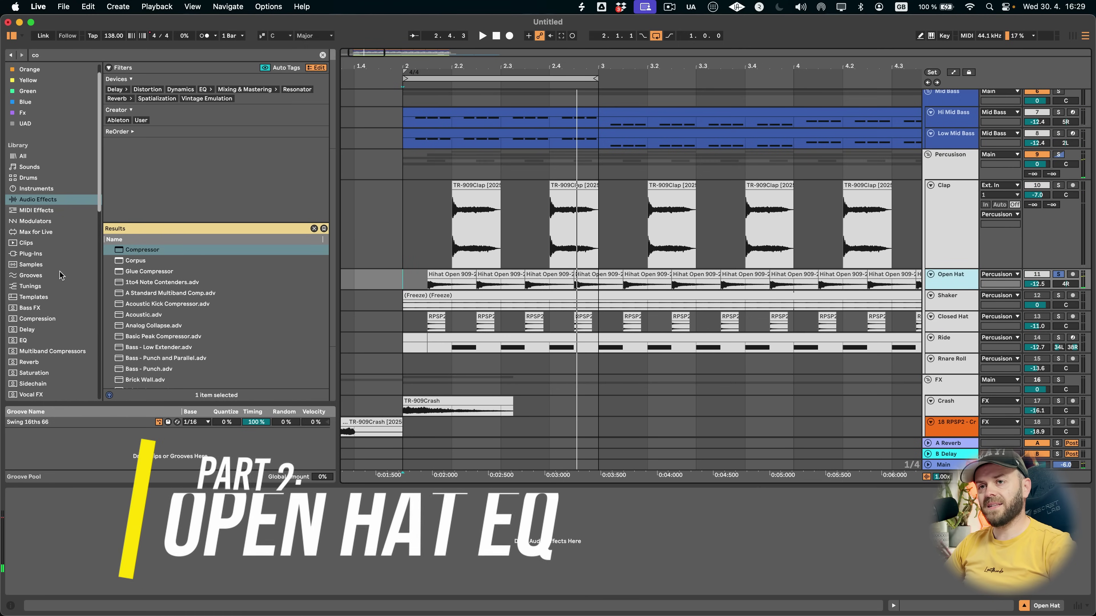
scroll(51, 299, "down", 10)
scroll(51, 299, "up", 10)
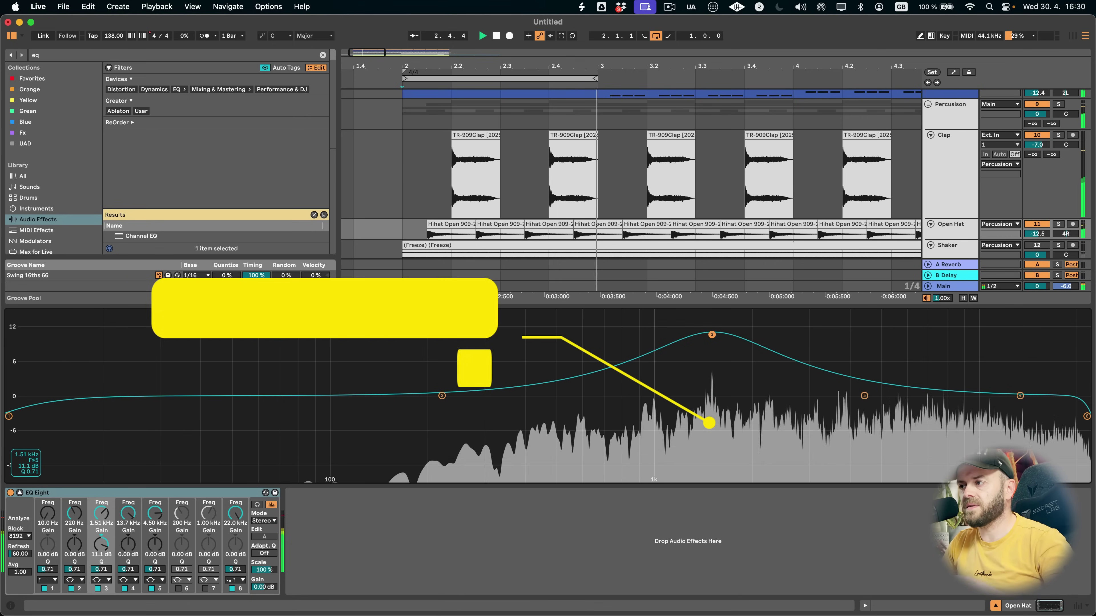
- Shape the open hat EQ with boosts of 3.87 dB at 1.51 kHz, 1.80 dB at 3.91 kHz and 4.90 dB at 14.6 kHz
left_click_drag(712, 339, 712, 362)
left_click_drag(864, 396, 843, 369)
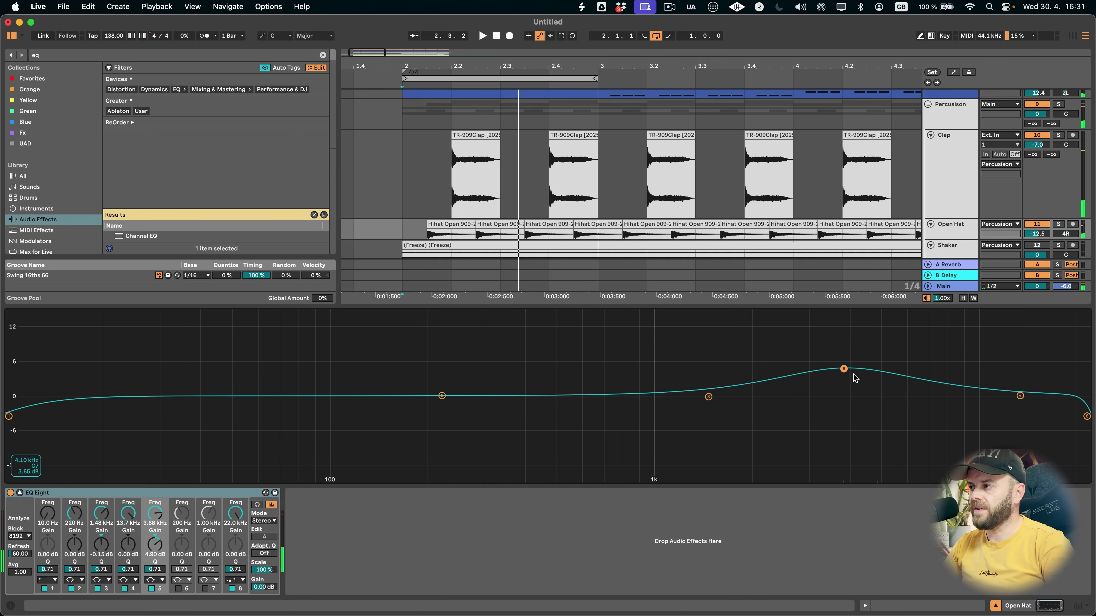
left_click_drag(1019, 397, 1025, 383)
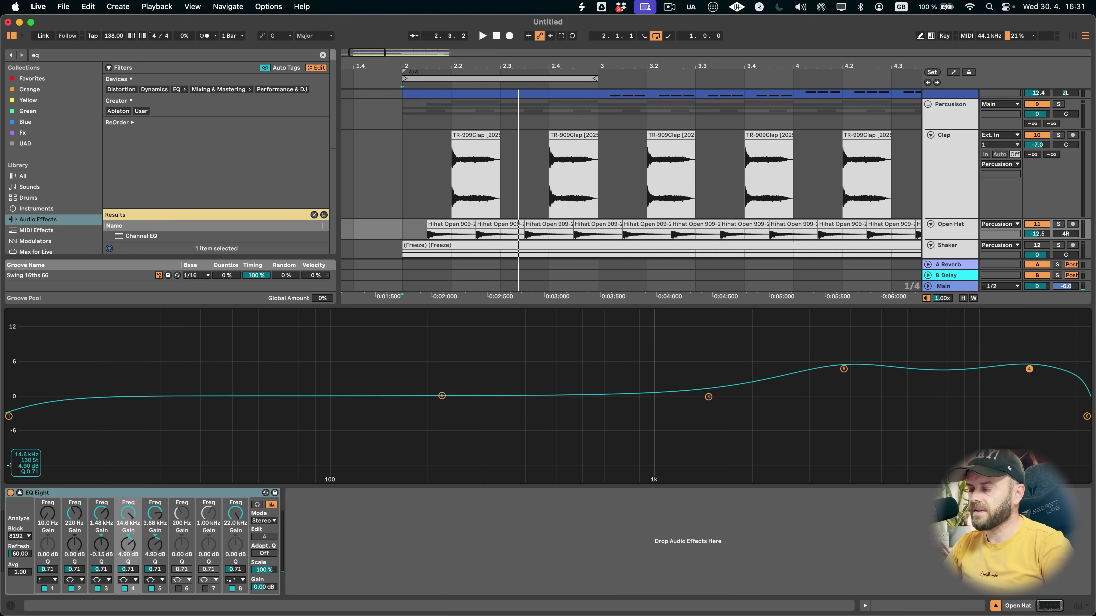
left_click_drag(844, 370, 845, 386)
left_click(708, 396)
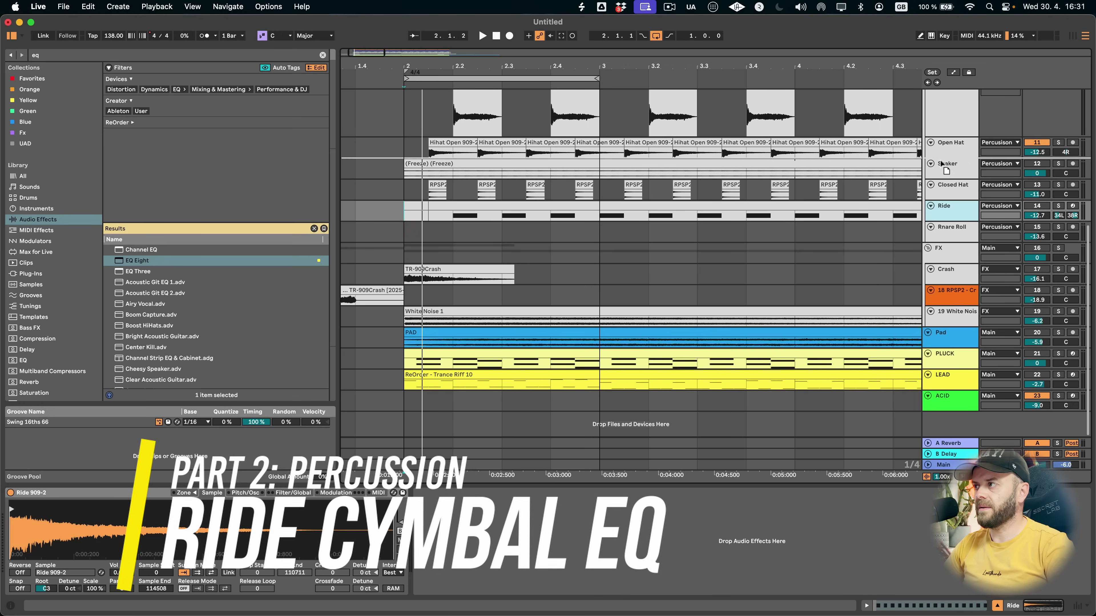
- Move the Ride track directly below Open Hat and centre the panning of both tracks
left_click_drag(942, 164, 941, 162)
scroll(1053, 242, "up", 4)
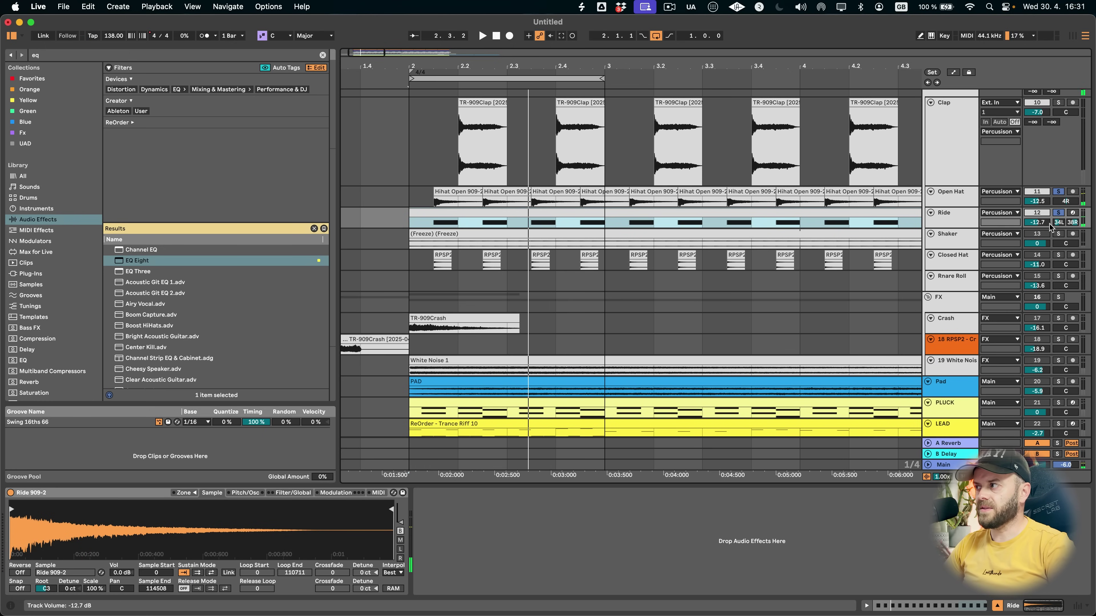
left_click(1058, 222)
right_click(1072, 223)
- Add EQ Eight to the Ride track and show its enlarged frequency display while the loop plays
left_click_drag(136, 261, 462, 521)
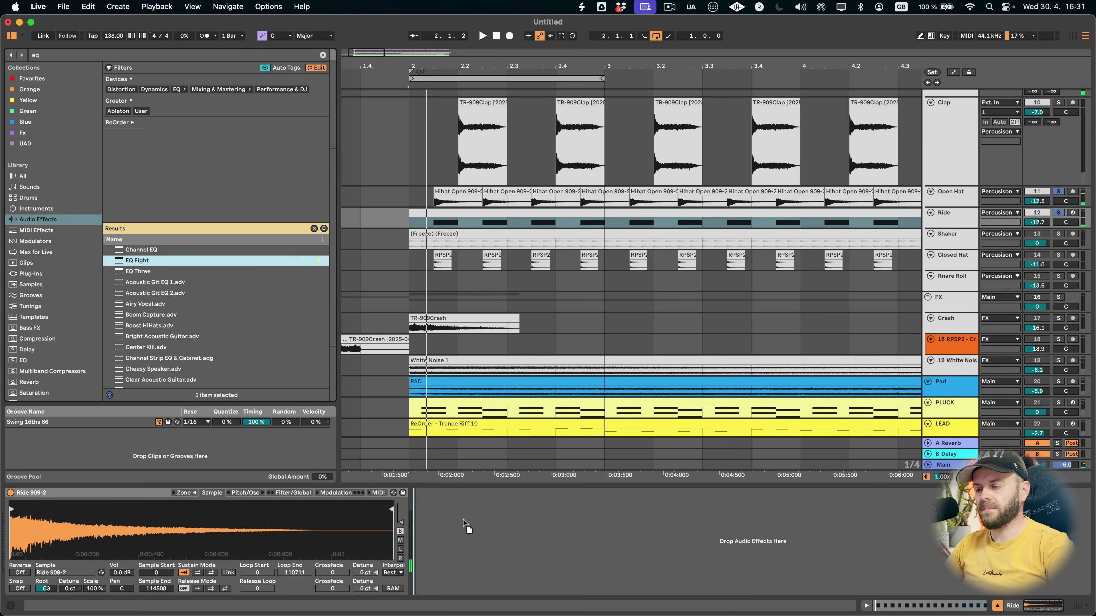
left_click(941, 200)
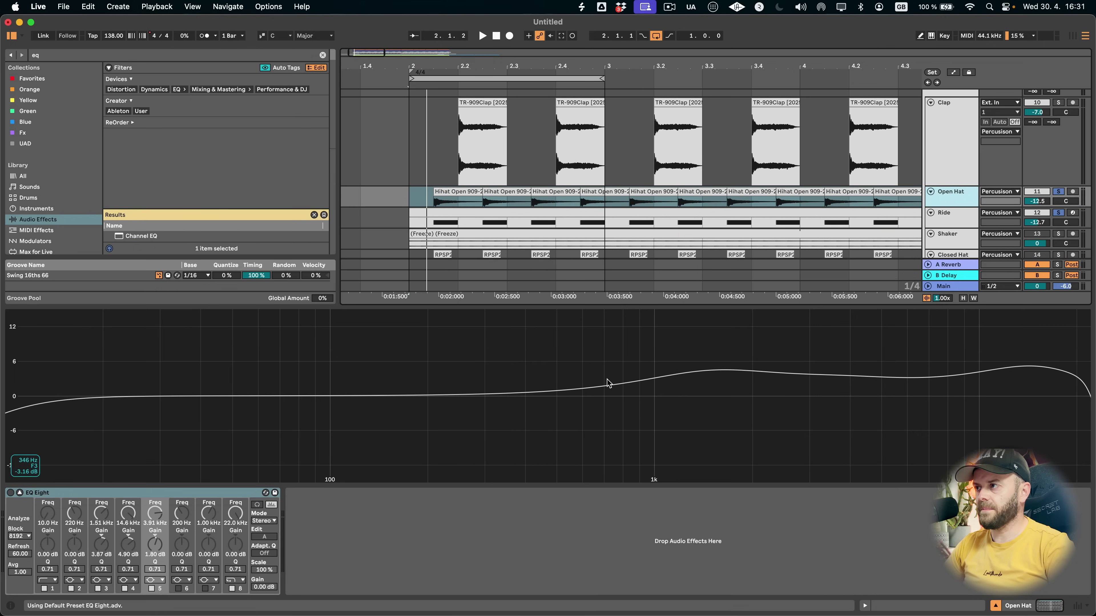
left_click(953, 225)
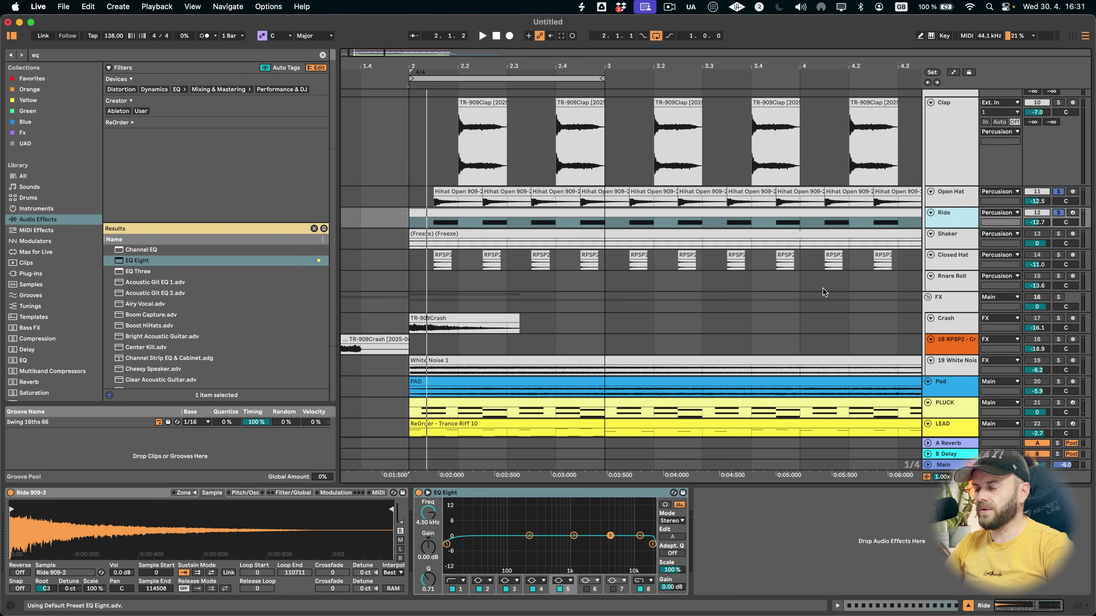
left_click(428, 493)
left_click_drag(598, 302, 597, 274)
key("space")
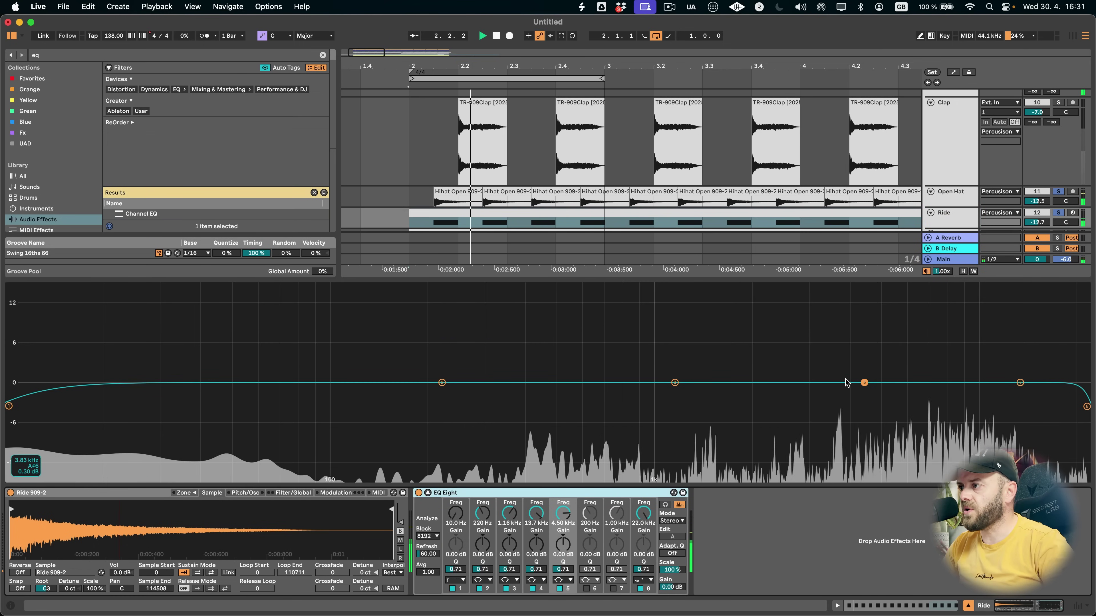
- Boost the ride by 6.57 dB at 3.74 kHz, then re-enable the open hat EQ with band 5 at 0.71 dB and 3.89 kHz
left_click_drag(864, 383, 838, 340)
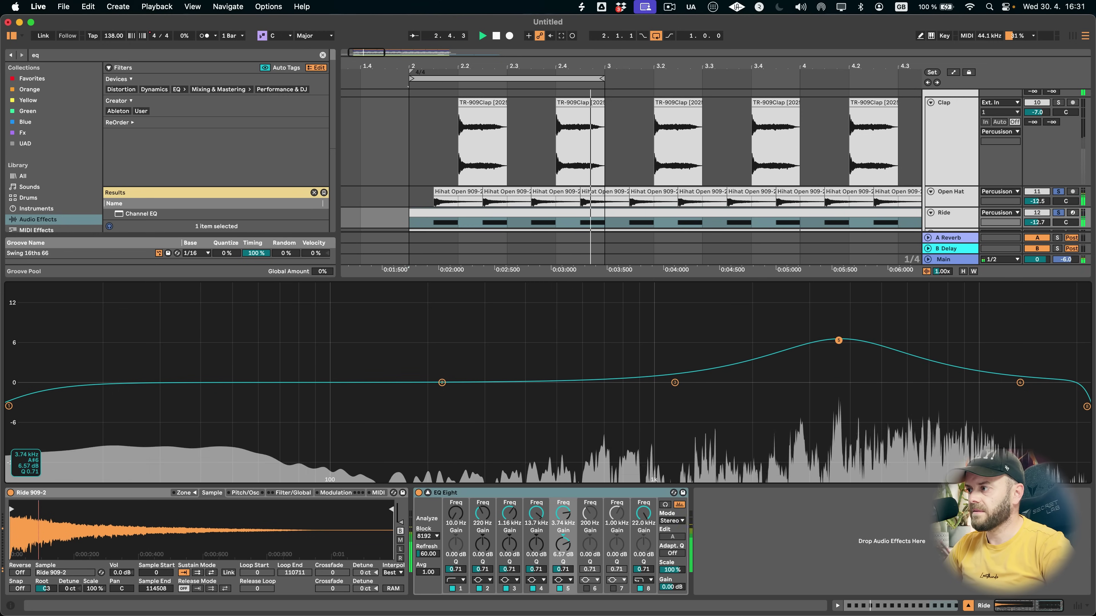
left_click(952, 198)
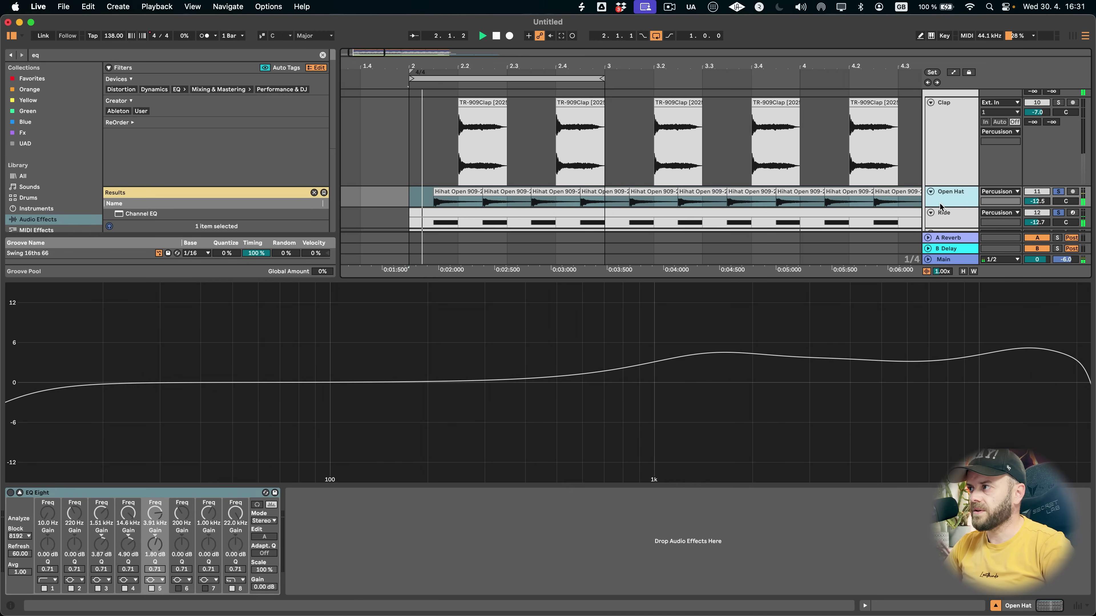
left_click(11, 493)
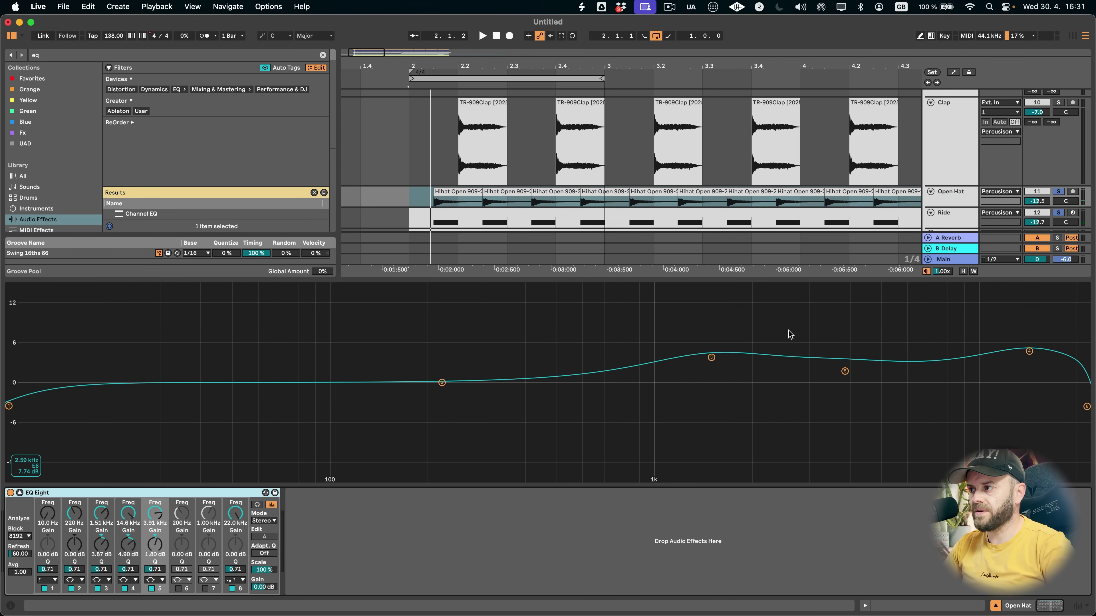
left_click_drag(845, 374, 844, 378)
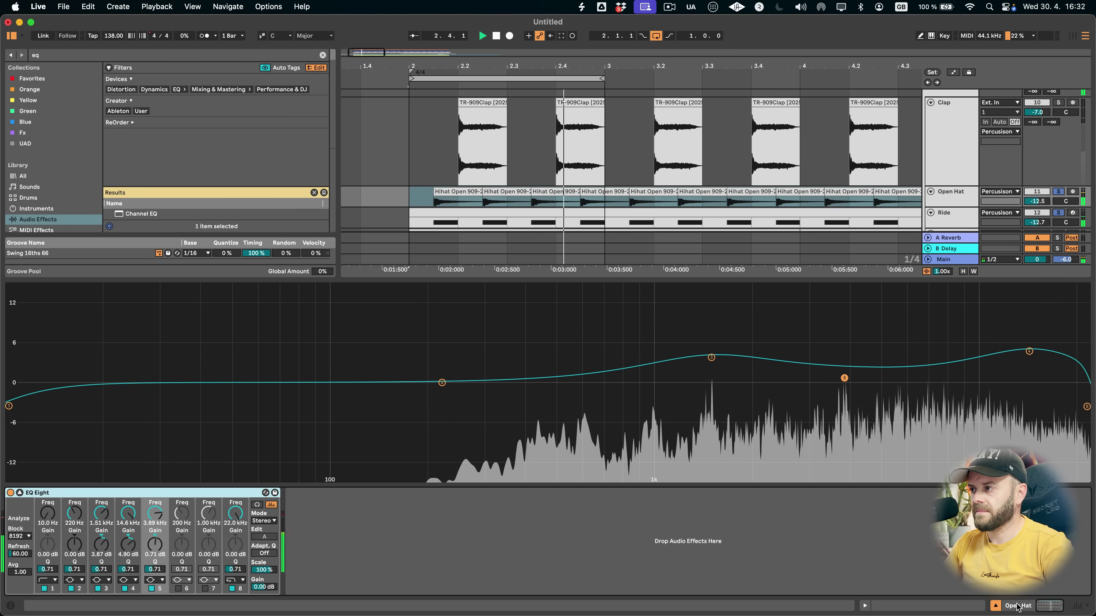
- Shape the ride EQ with a 590 Hz low cut and boosts of 8.84 dB at 3.74 kHz and 5.68 dB at 12.0 kHz
left_click_drag(711, 278, 712, 363)
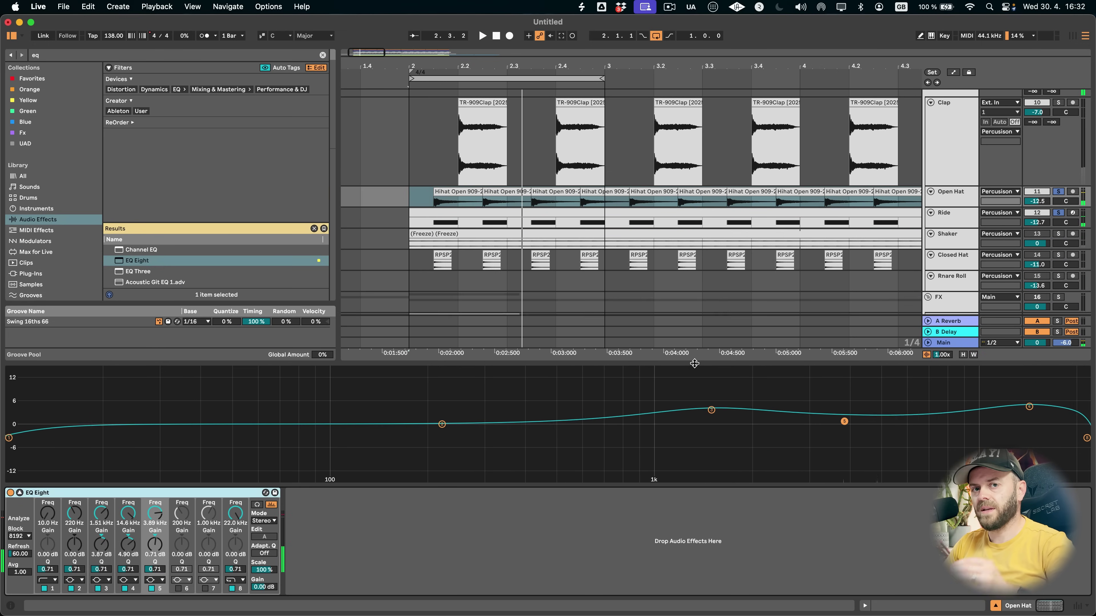
left_click(963, 215)
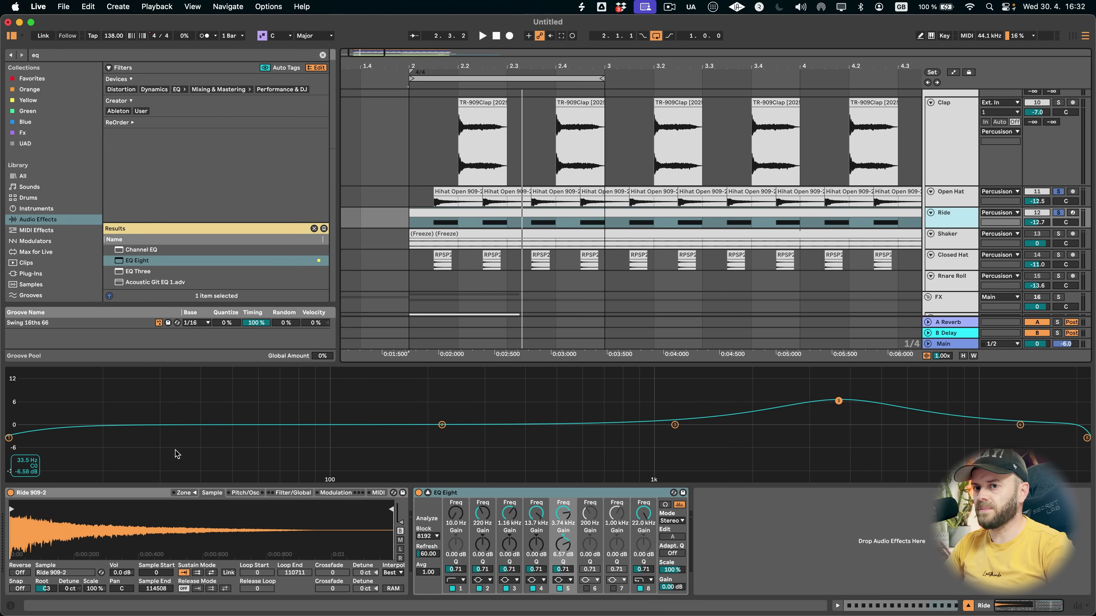
left_click_drag(9, 438, 421, 434)
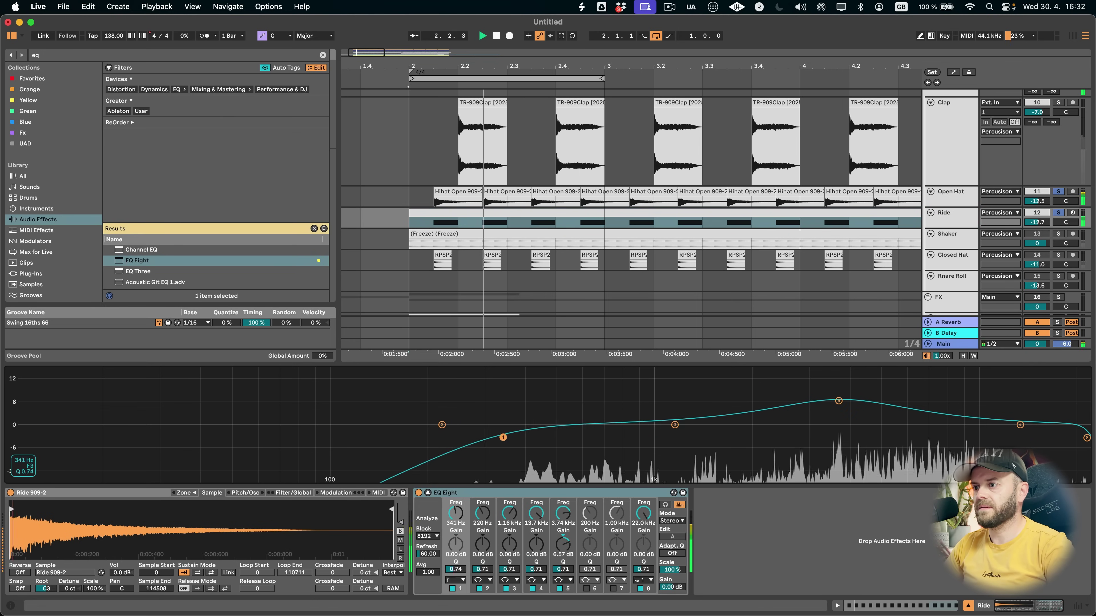
left_click_drag(839, 400, 839, 399)
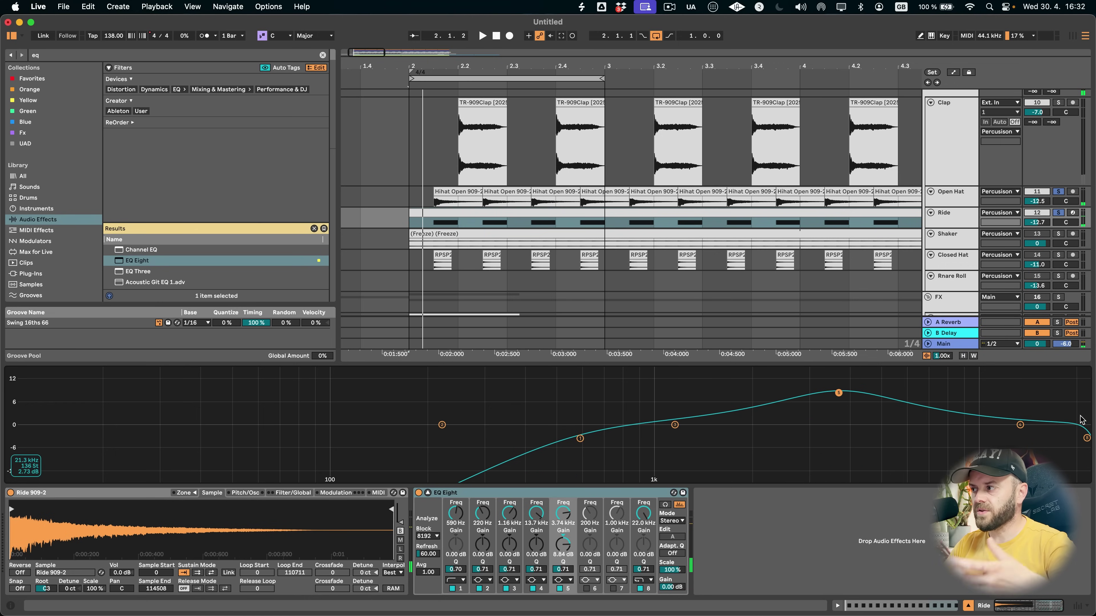
left_click_drag(1020, 425, 1025, 421)
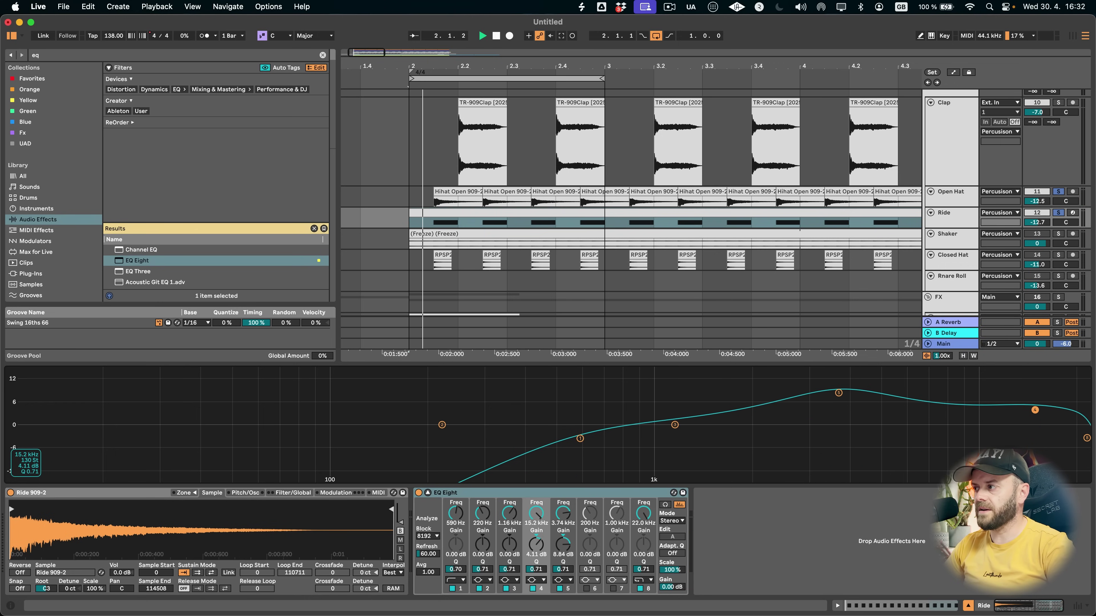
left_click_drag(1048, 402, 1002, 404)
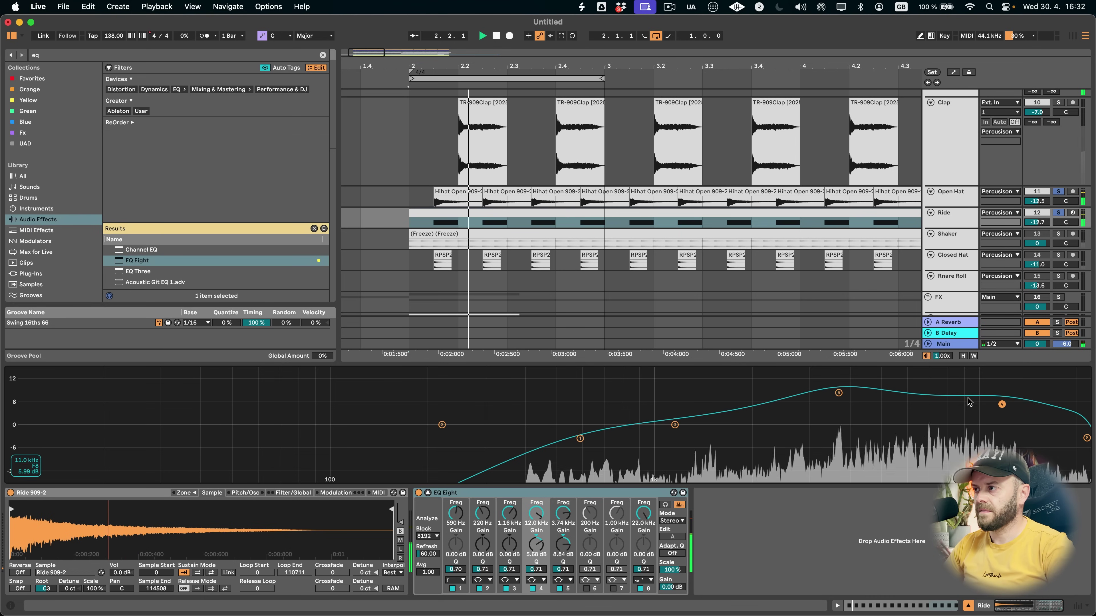
key("space")
left_click(428, 493)
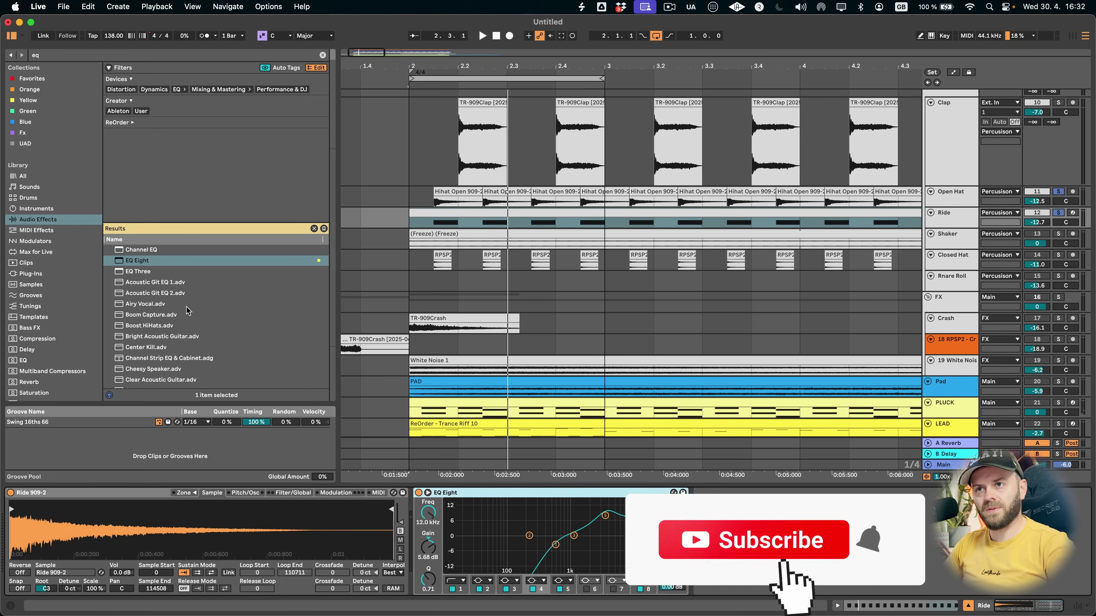
- Search the audio effects for "al" to find Align Delay
left_click_drag(44, 55, 16, 57)
type("il")
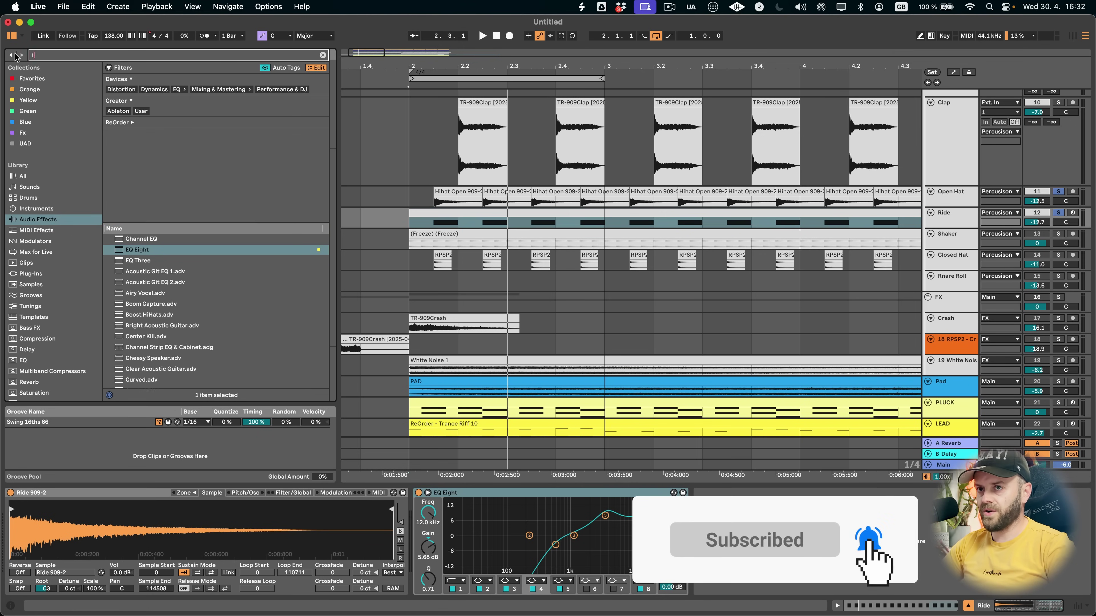
key("BackSpace")
key("BackSpace")
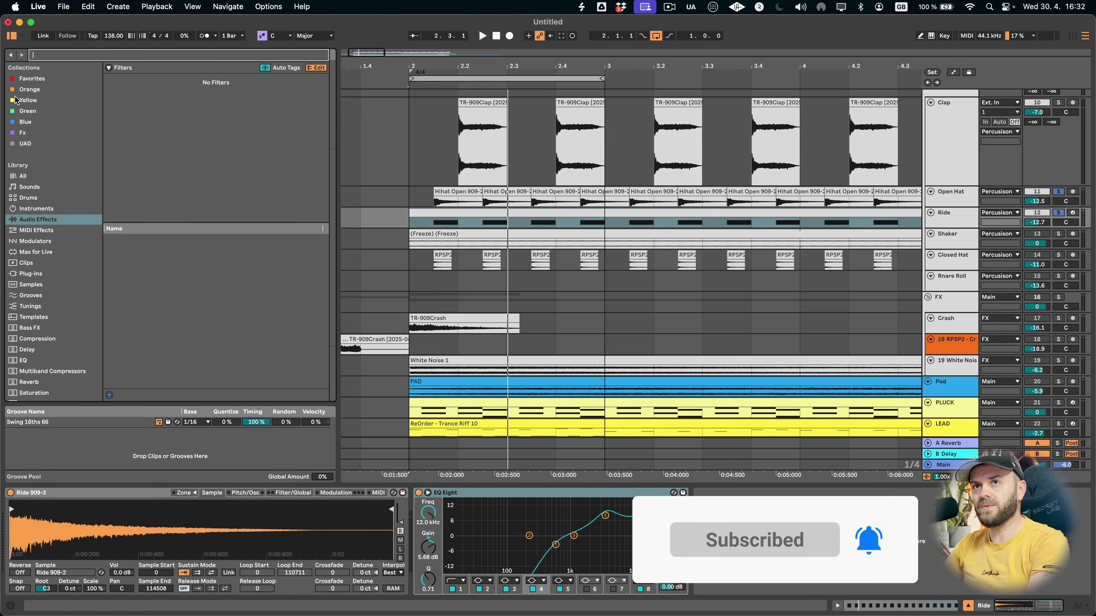
type("al")
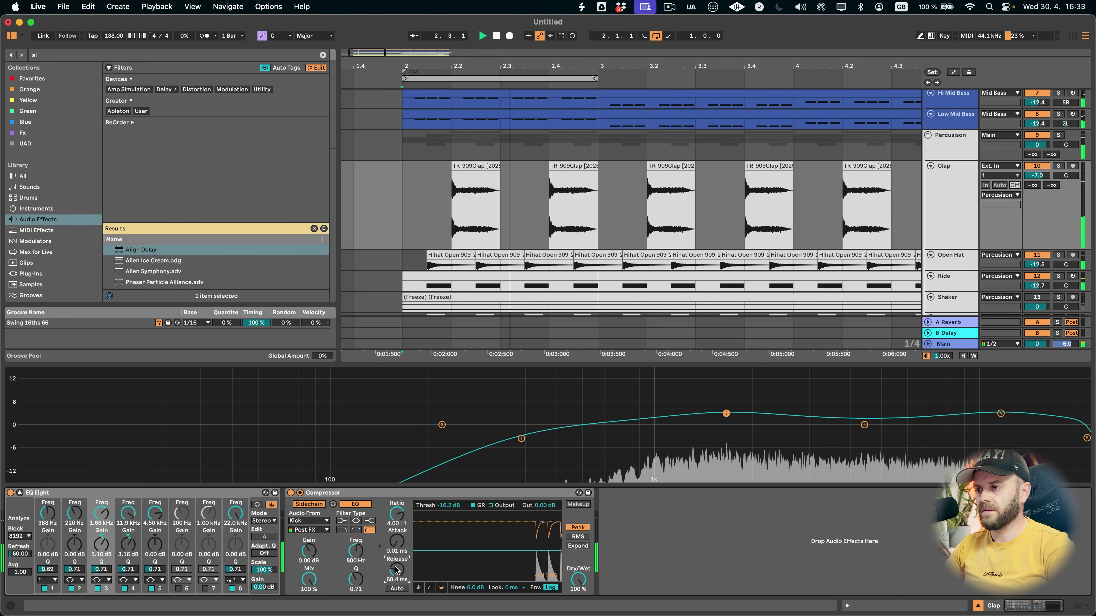
- Open the first open hat clip to inspect its sample, and play the loop from bar 2
scroll(868, 245, "down", 5)
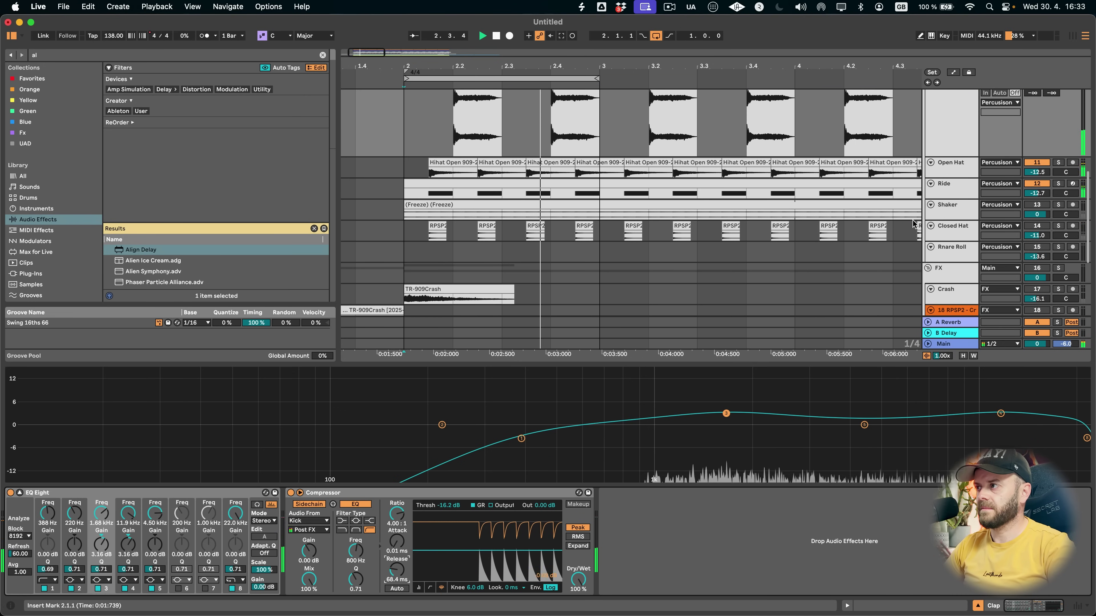
left_click(440, 178)
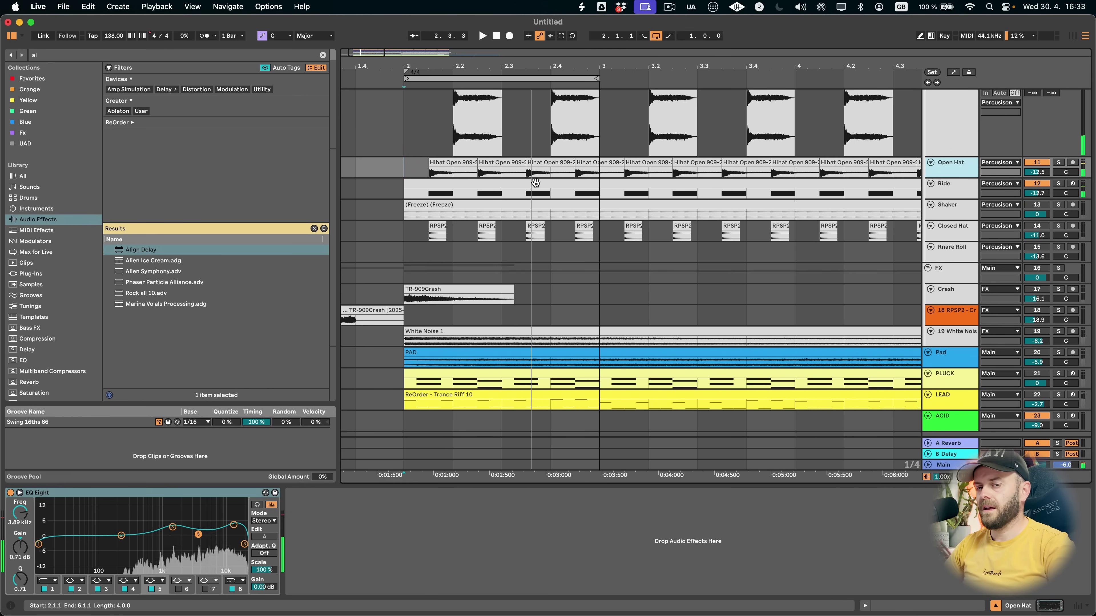
double_click(440, 175)
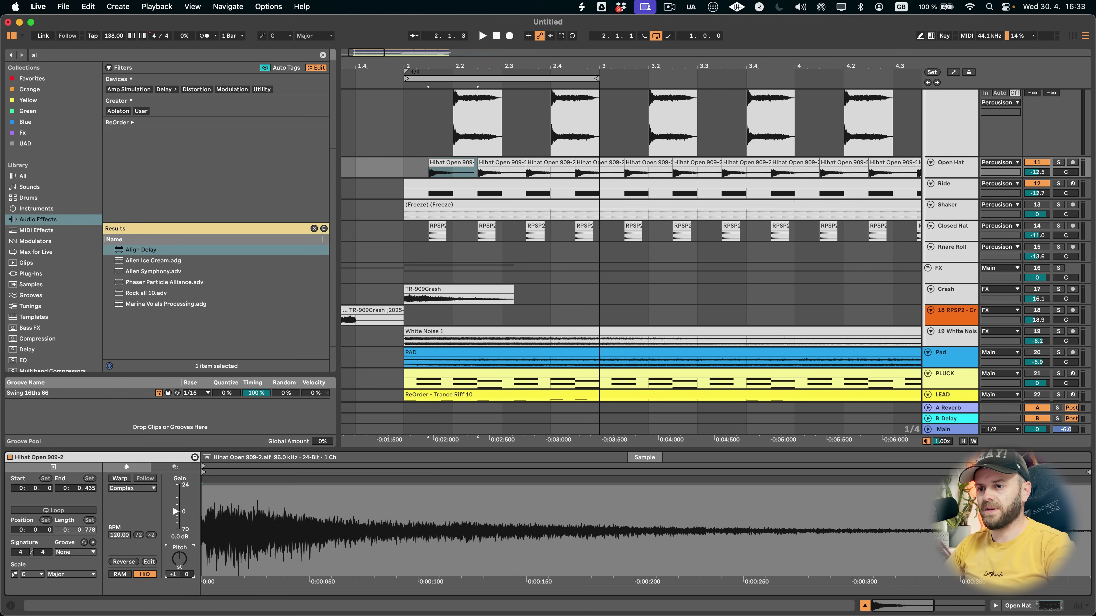
left_click(411, 168)
key("space")
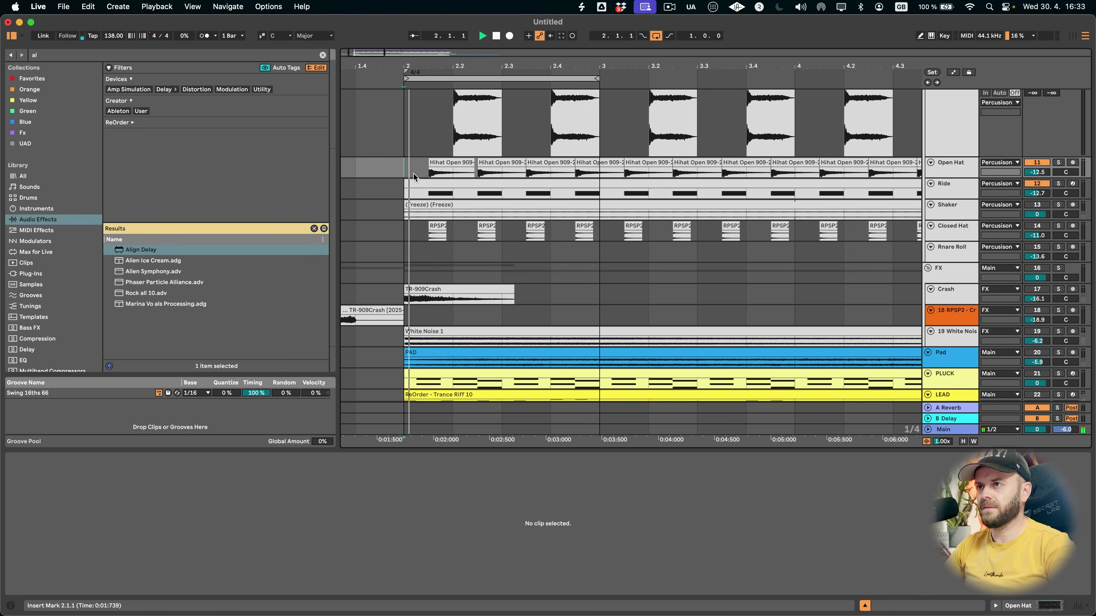
key("space")
- Delete the second, third and fourth open hat clips from the Open Hat track
left_click(497, 162)
key("Delete")
left_click(546, 162)
key("Delete")
left_click(594, 163)
key("Delete")
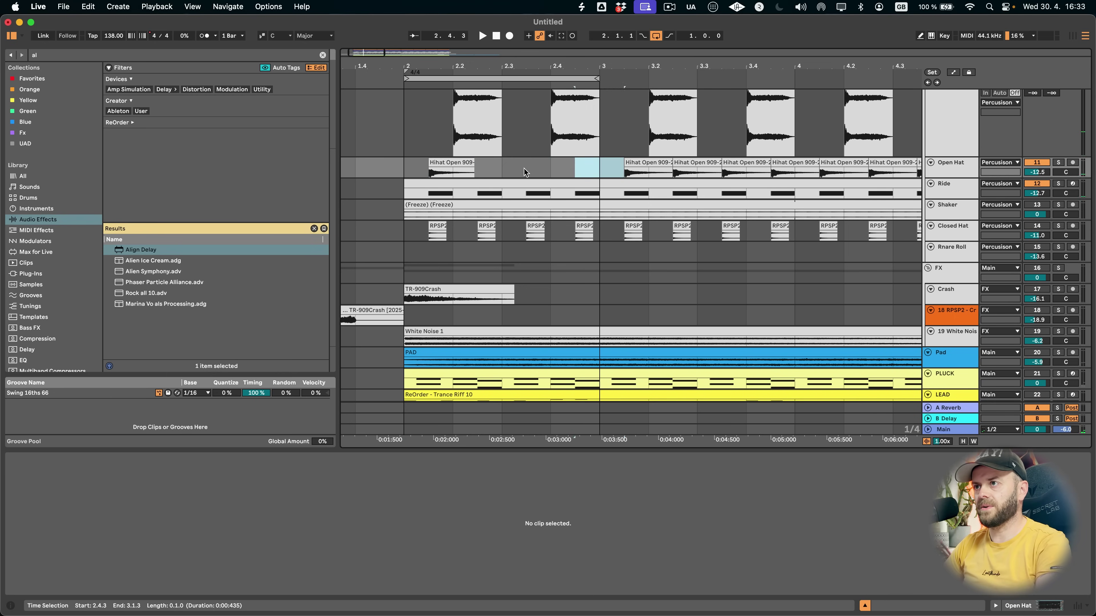
- Rebuild the open hat as a MIDI track playing the Hihat Open 909-2 sample and set its volume to -3.2 dB
right_click(960, 170)
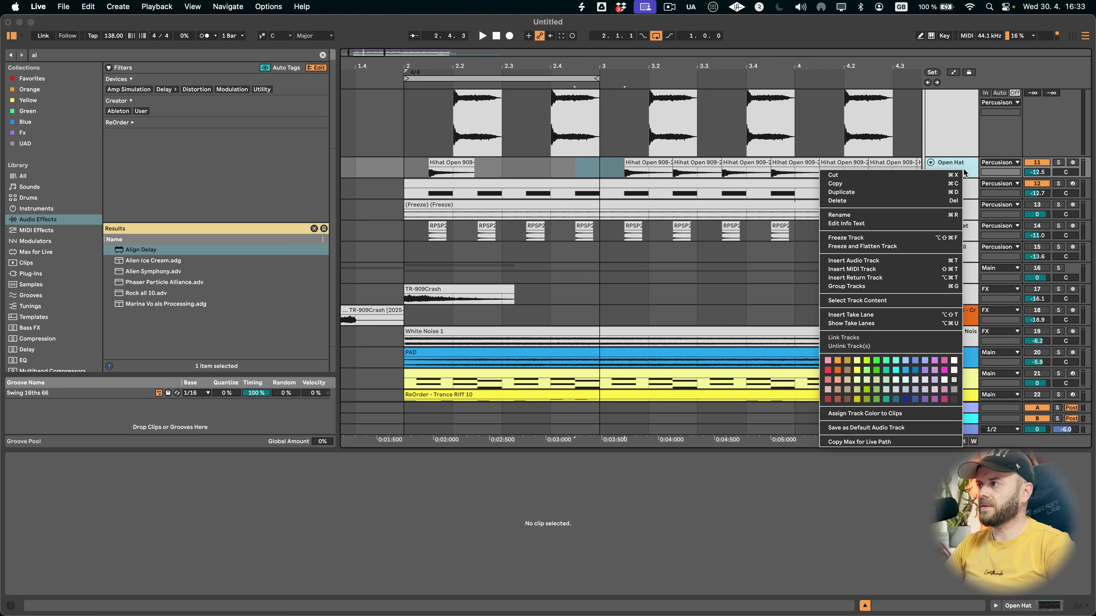
left_click(876, 270)
left_click(457, 175)
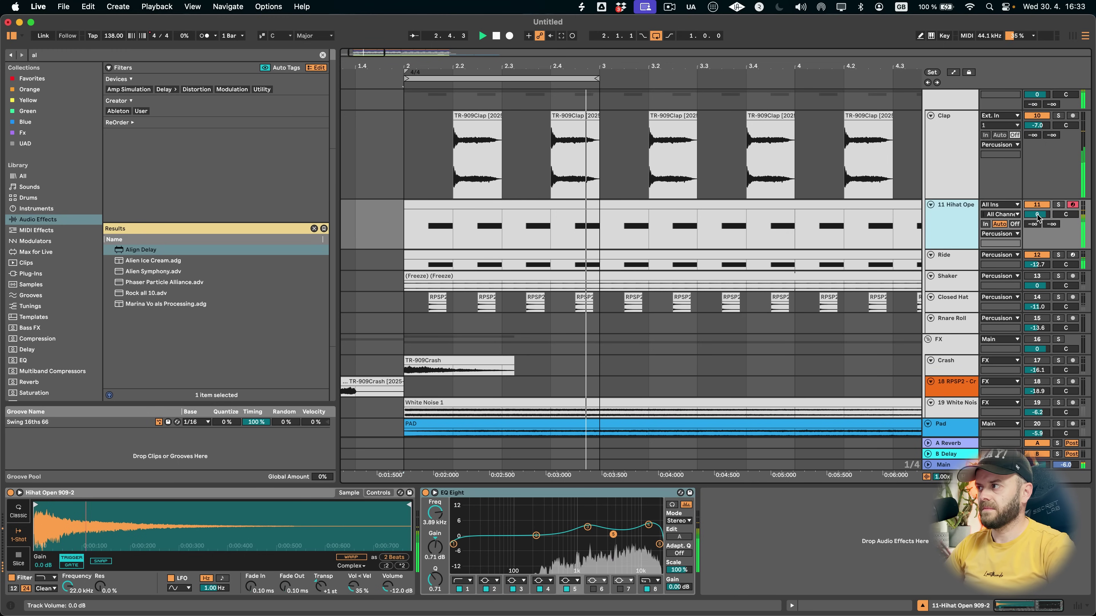
left_click_drag(1037, 215, 1038, 227)
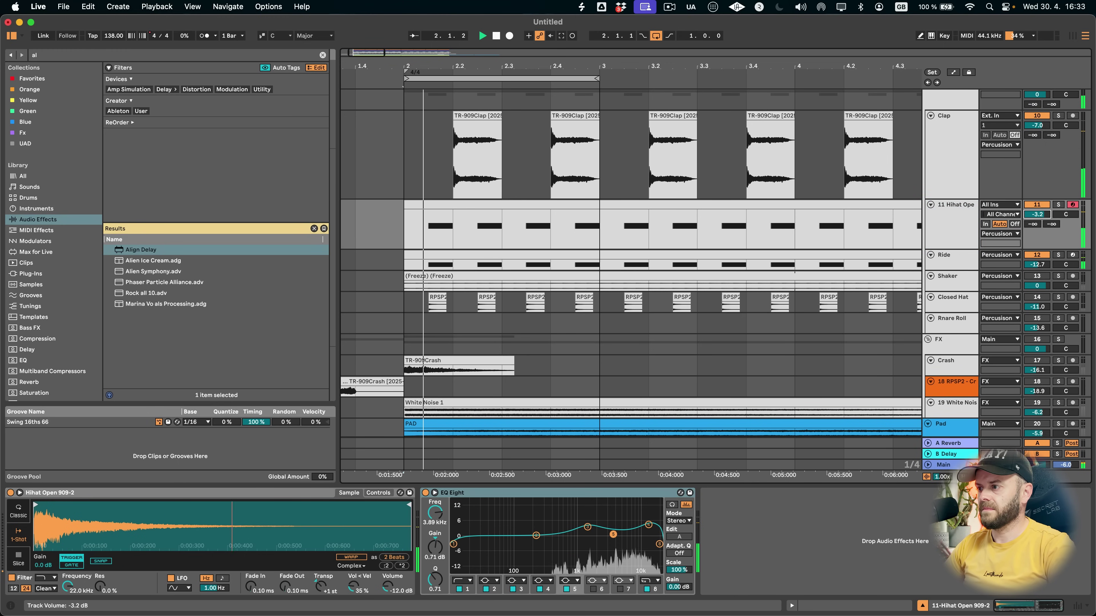
left_click_drag(649, 525, 587, 530)
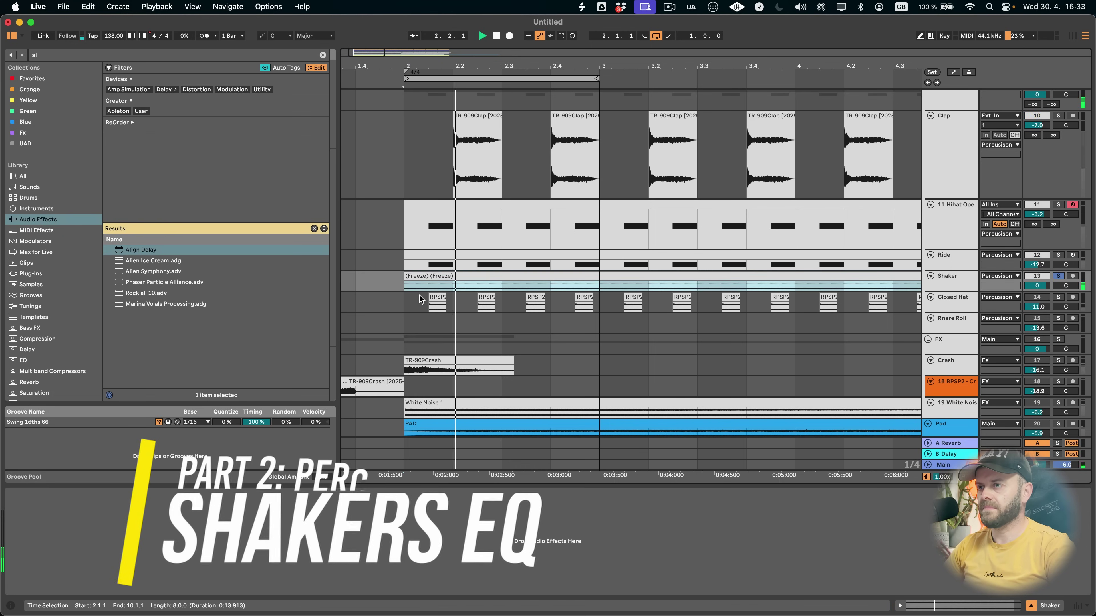
- Raise the Shaker clip's gain to 7.9 dB and solo the Ride and open hat tracks together with the Shaker
left_click_drag(939, 292, 937, 316)
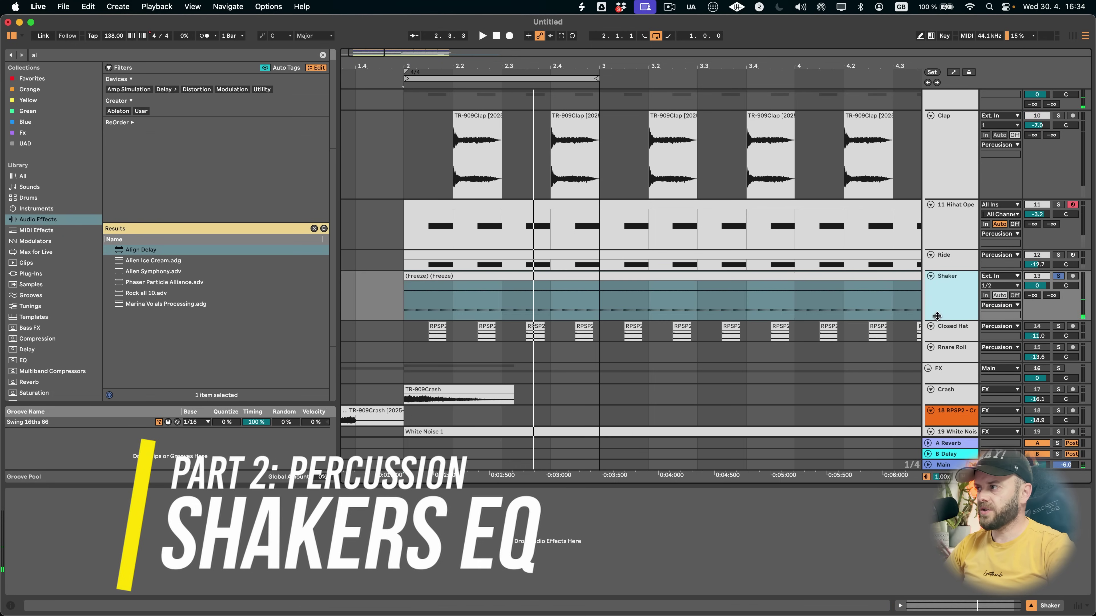
double_click(725, 285)
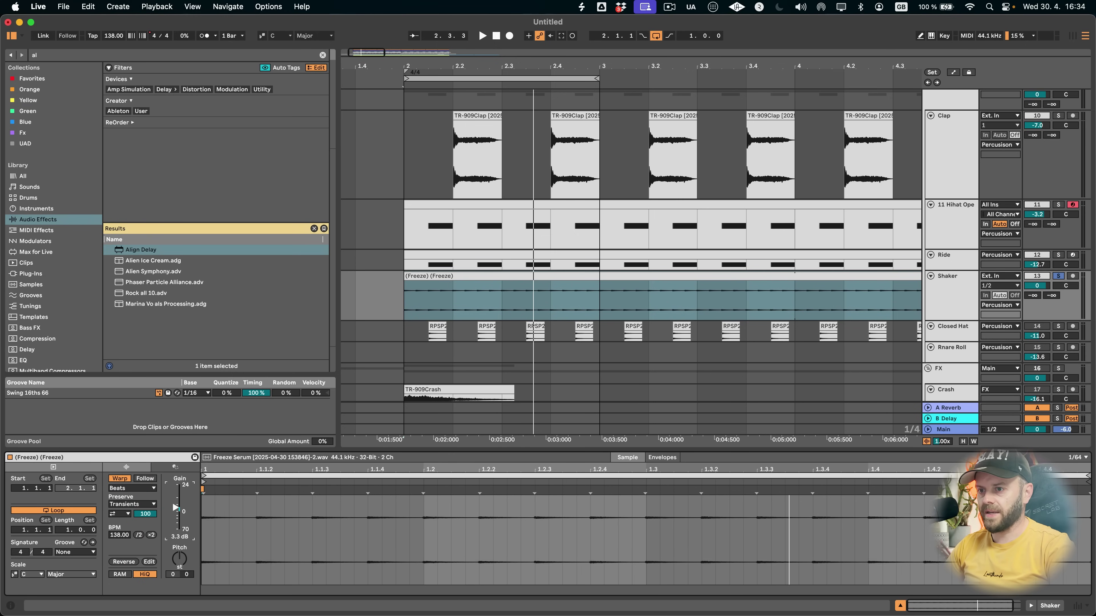
left_click(1059, 254, "super")
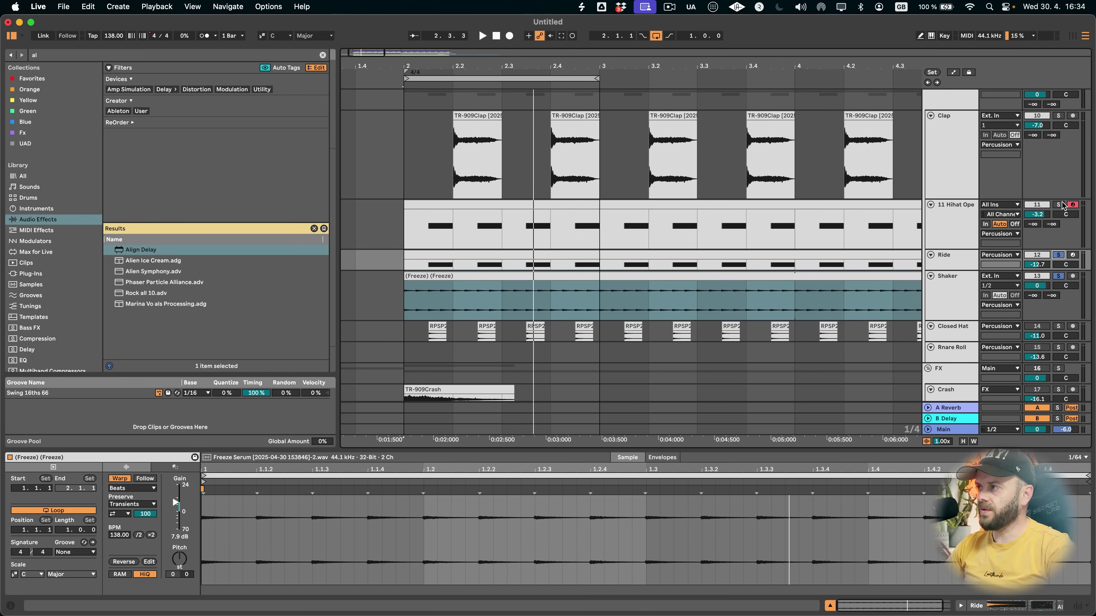
left_click(1058, 204, "super")
key("space")
- Add EQ Eight to the Shaker track with a low cut and a 4.09 dB boost at 6.53 kHz
left_click(929, 285)
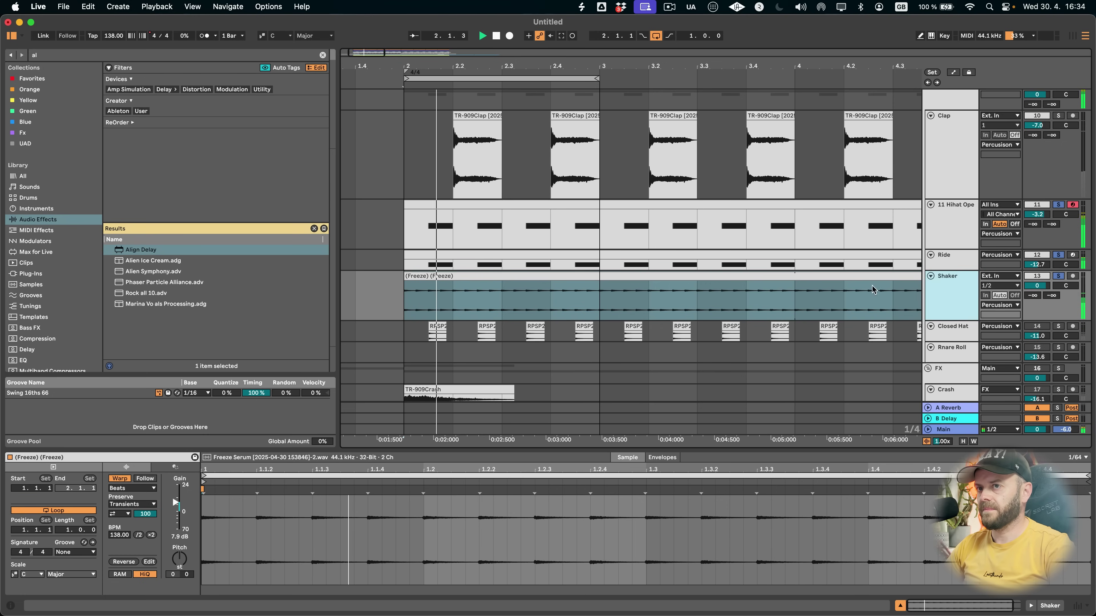
key("cmd+f")
type("eq")
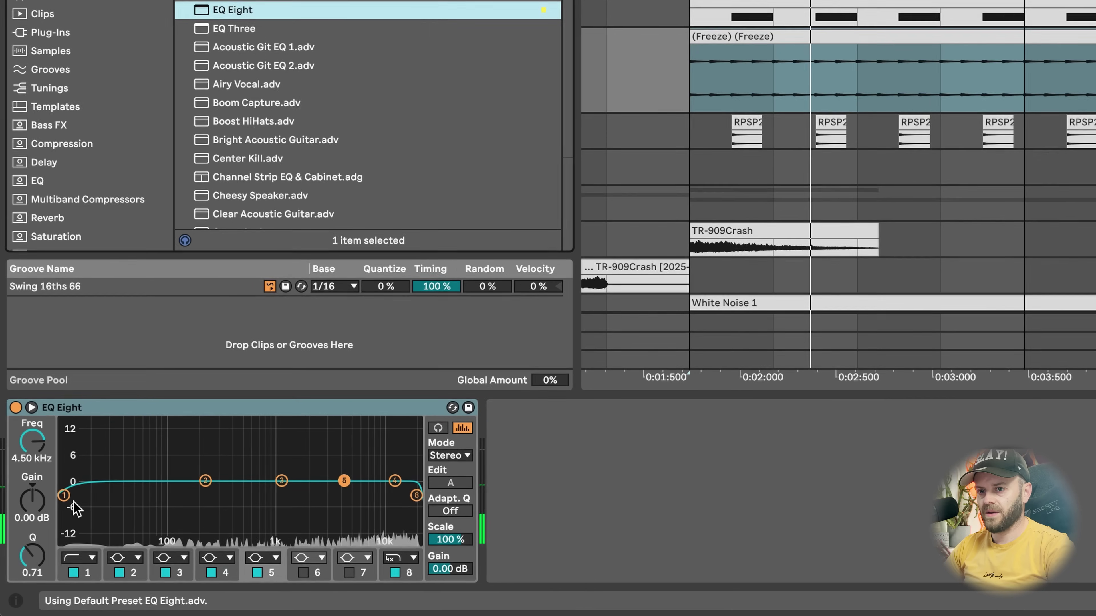
left_click_drag(38, 545, 167, 548)
mouse_move(305, 495)
left_mouse_down()
mouse_move(285, 492)
mouse_move(294, 490)
left_mouse_up()
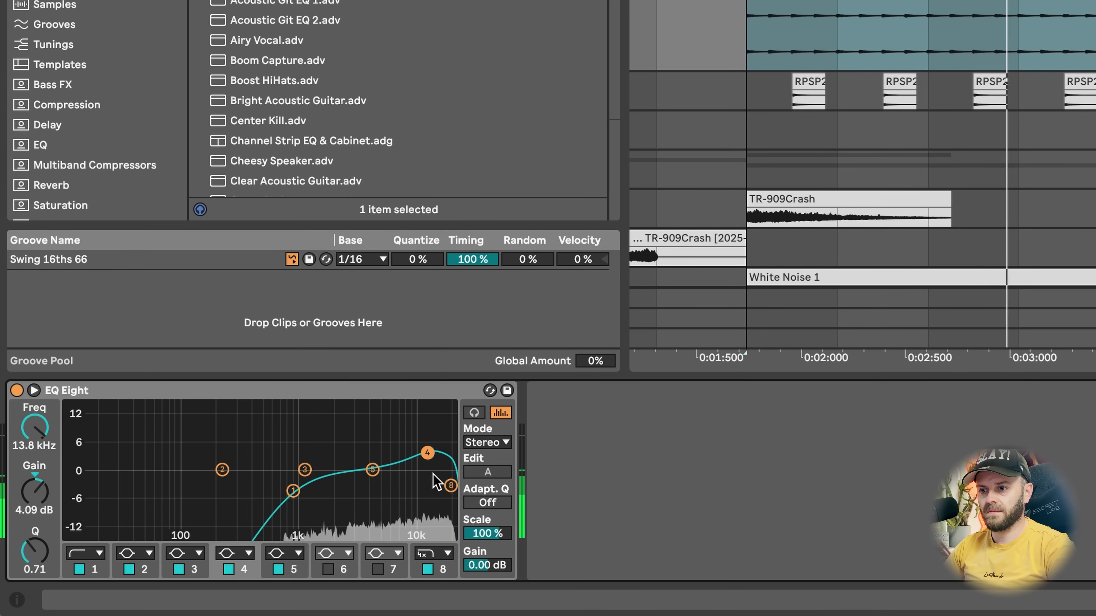
left_click_drag(427, 452, 398, 448)
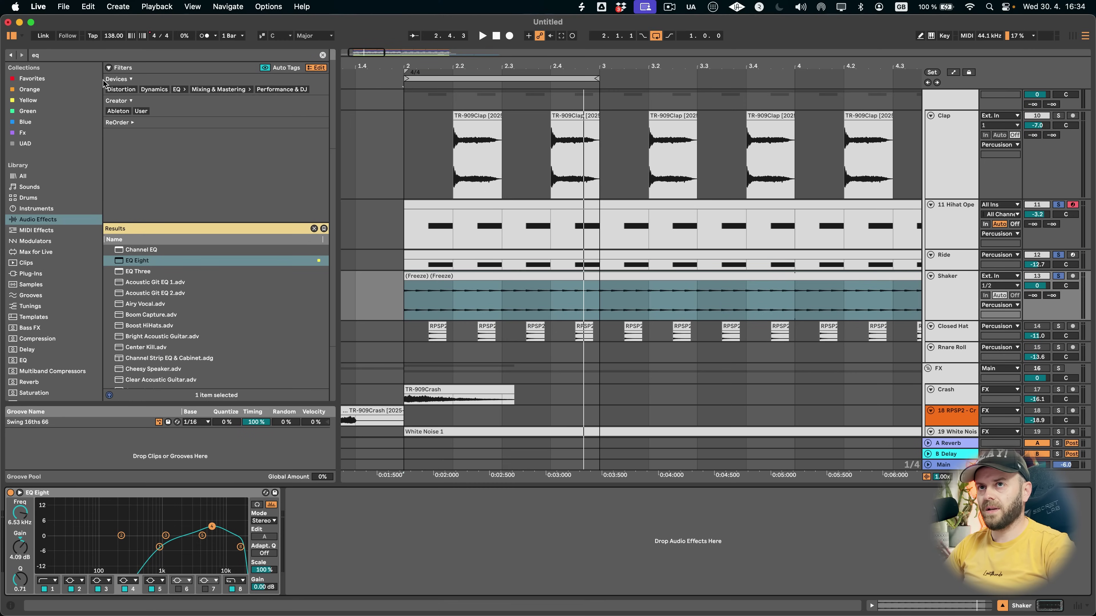
- Add Auto Pan before the Shaker's EQ, with a tempo-synced rate of 1/8 and an amount of 22.2%
left_click(33, 56)
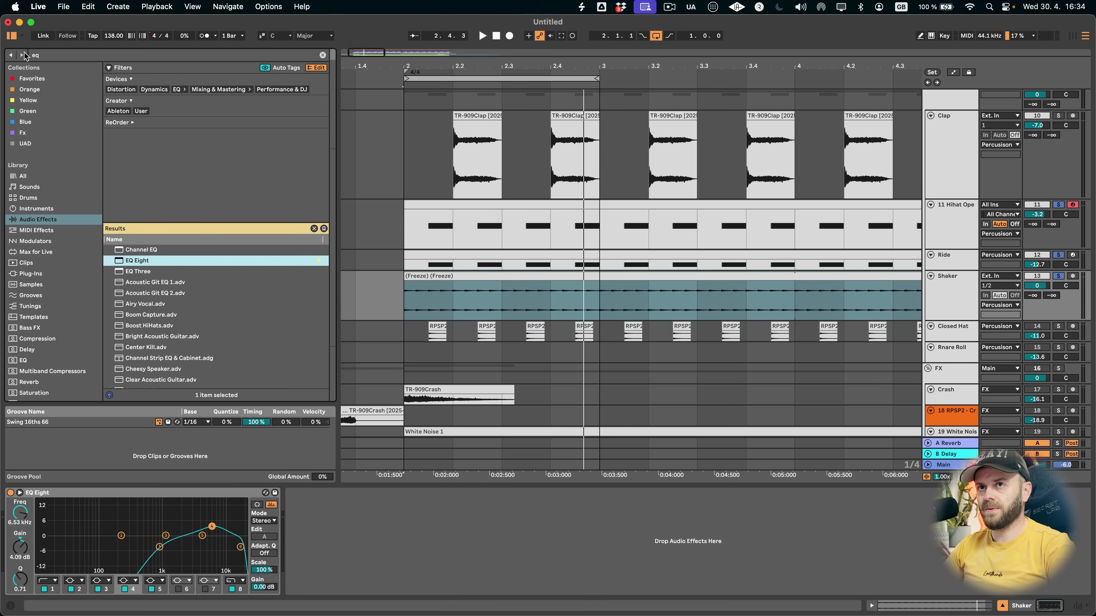
left_click(43, 56)
type("aut")
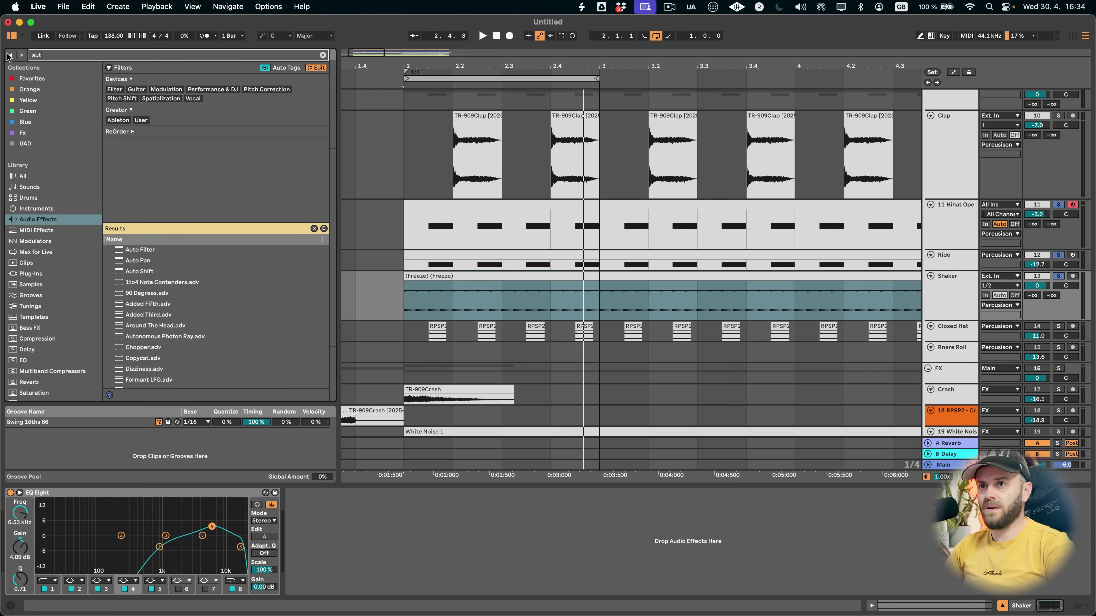
double_click(131, 261)
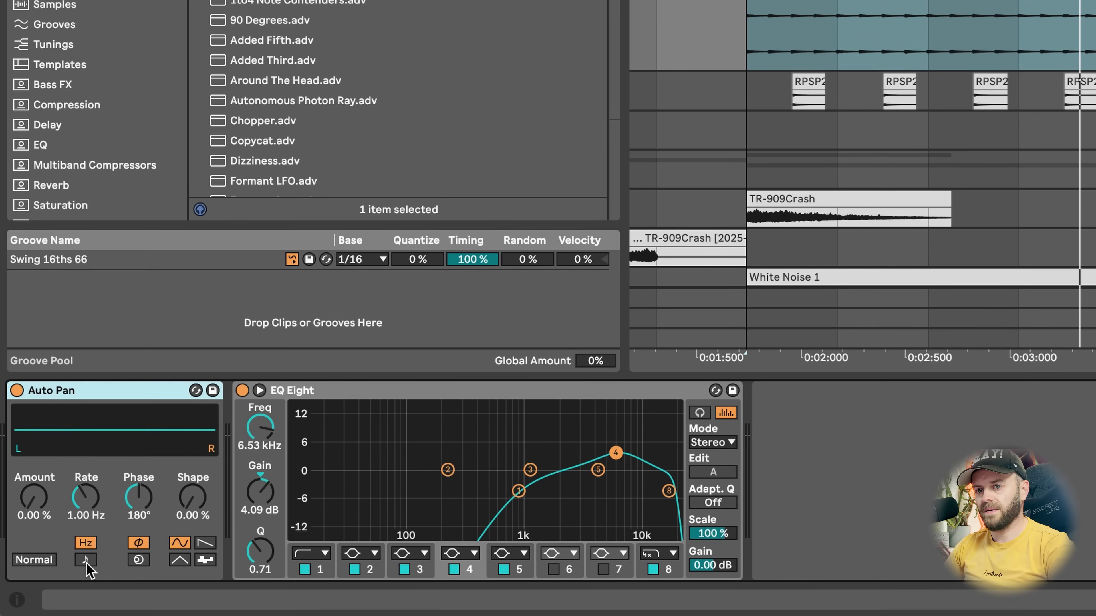
left_click(71, 570)
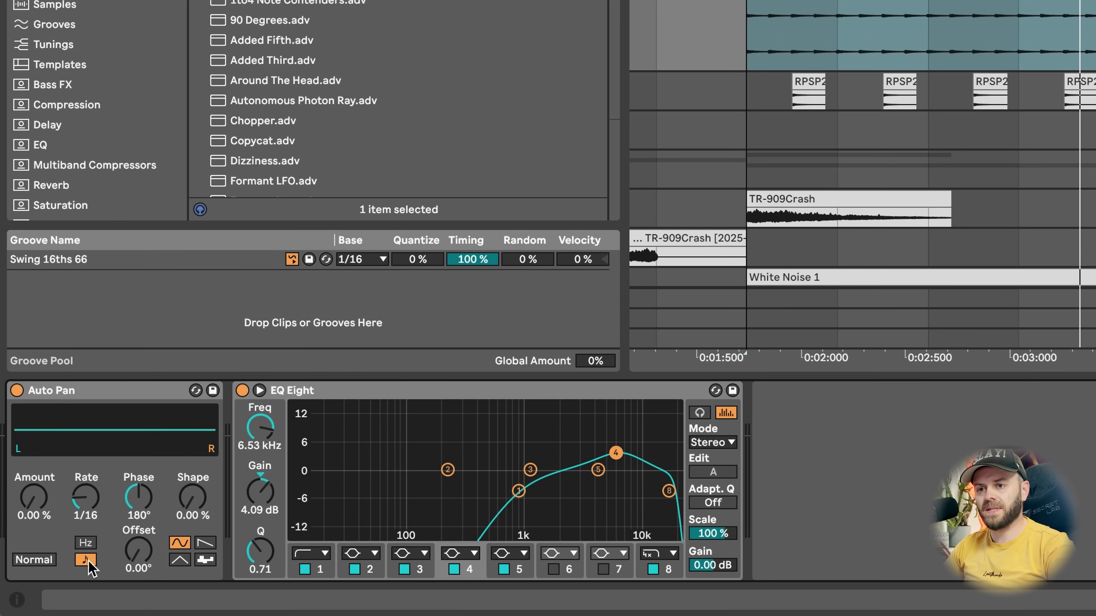
left_click(33, 497)
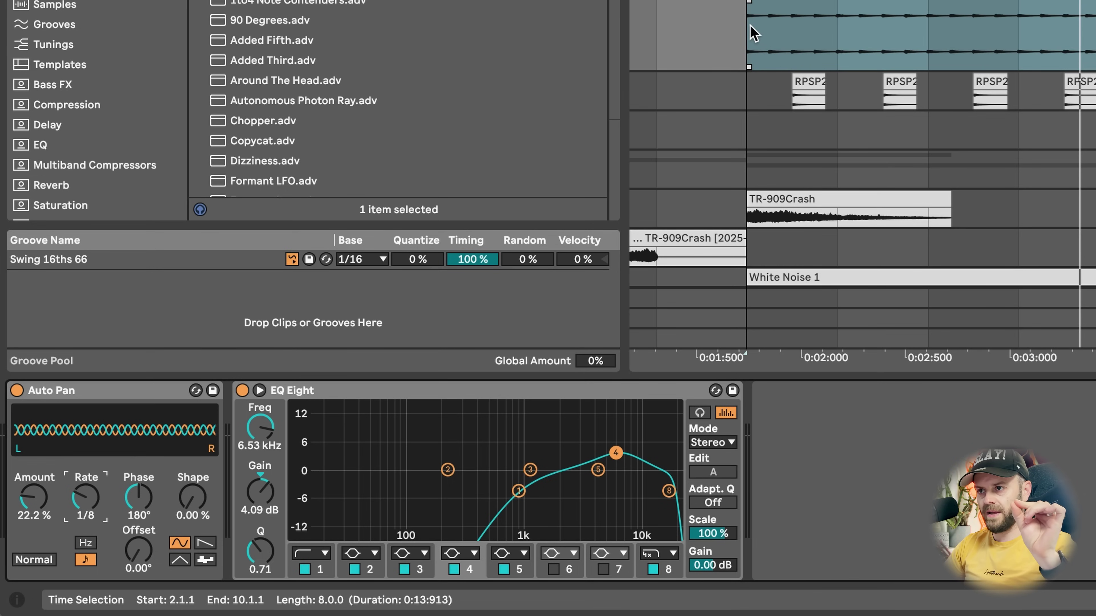
- Increase the amount of the Shaker's Auto Pan to 38.9%
key("space")
mouse_move(50, 508)
left_mouse_down()
mouse_move(49, 490)
mouse_move(31, 515)
left_mouse_up()
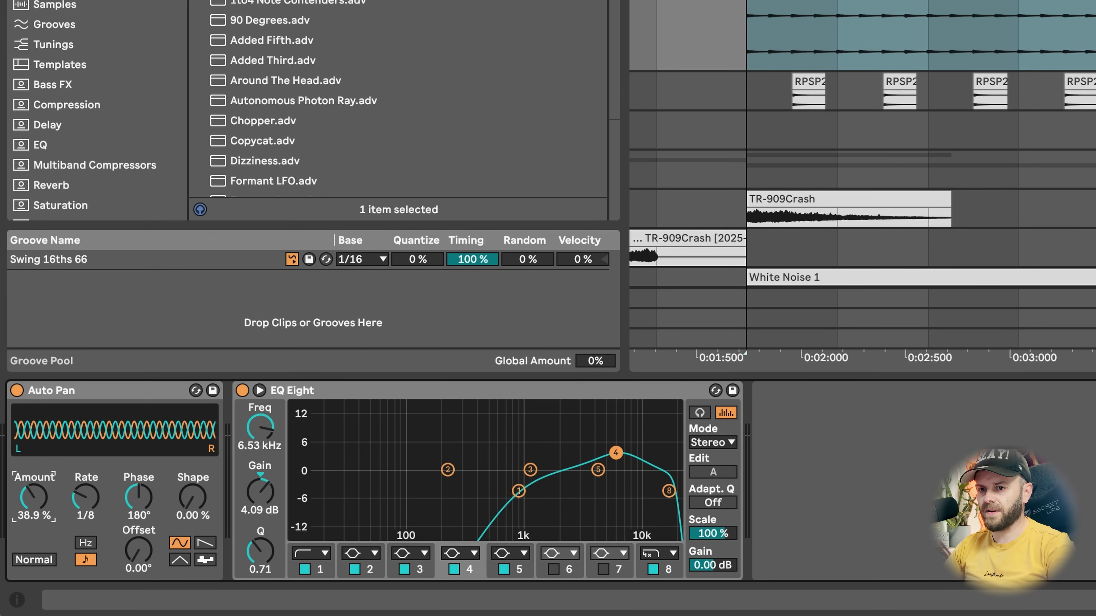
left_click(807, 43)
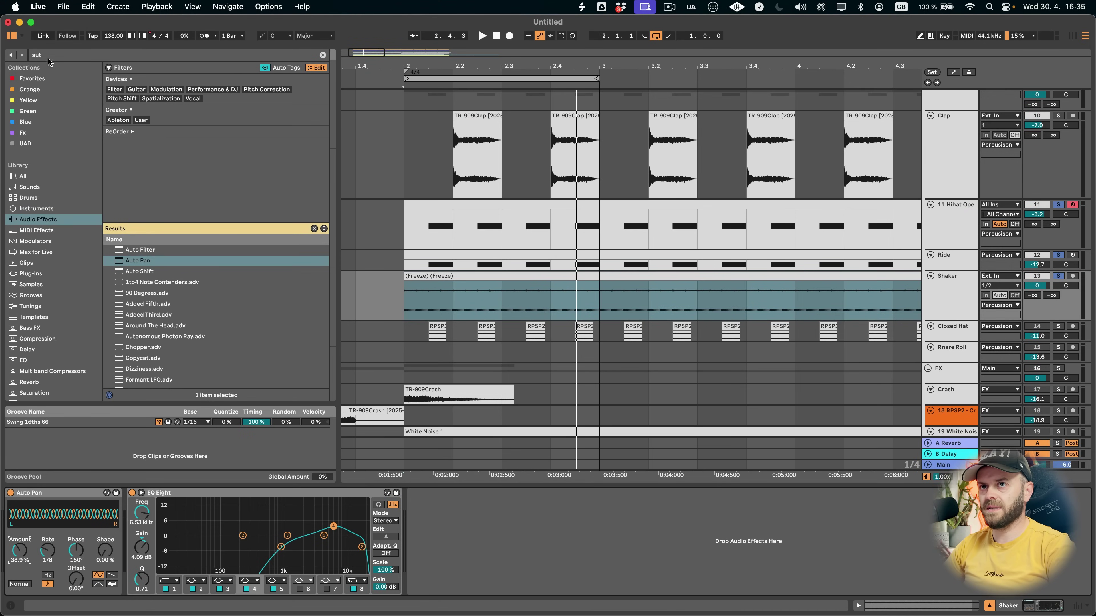
left_click(50, 55)
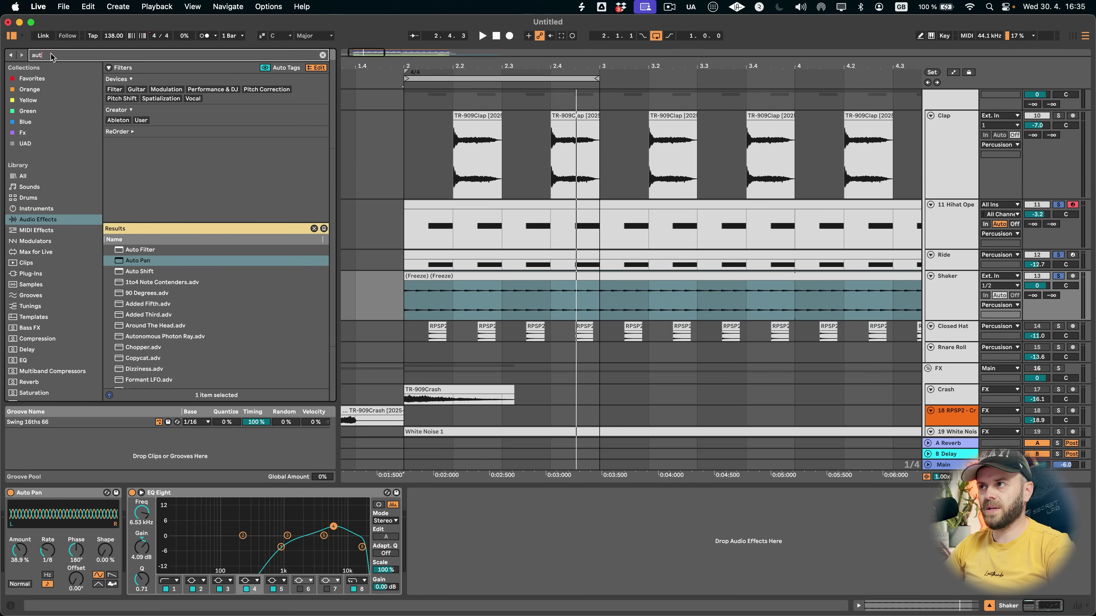
left_click(967, 156)
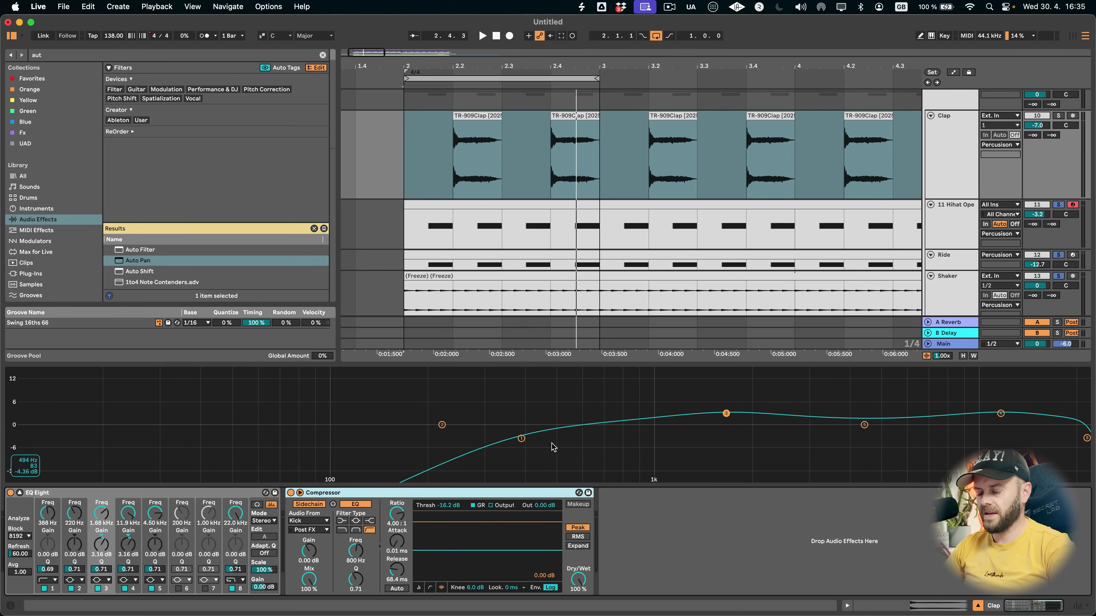
left_click(971, 289)
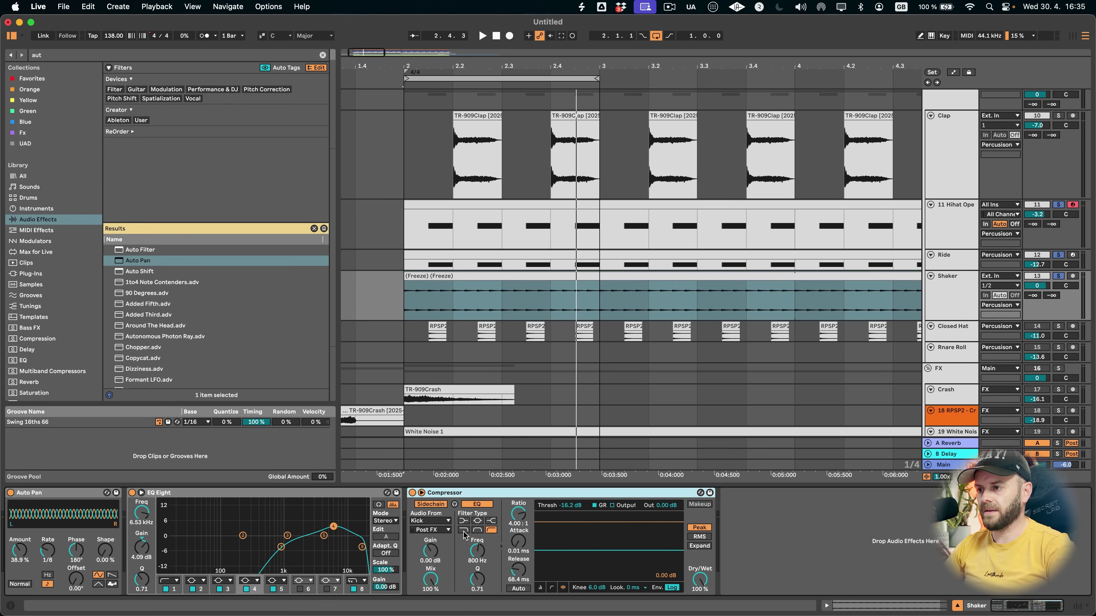
- Match the Shaker Compressor's release to a 1/16 note at 109 ms using a 1/16 grid selection, and set its threshold to -13.1 dB
left_click(518, 580)
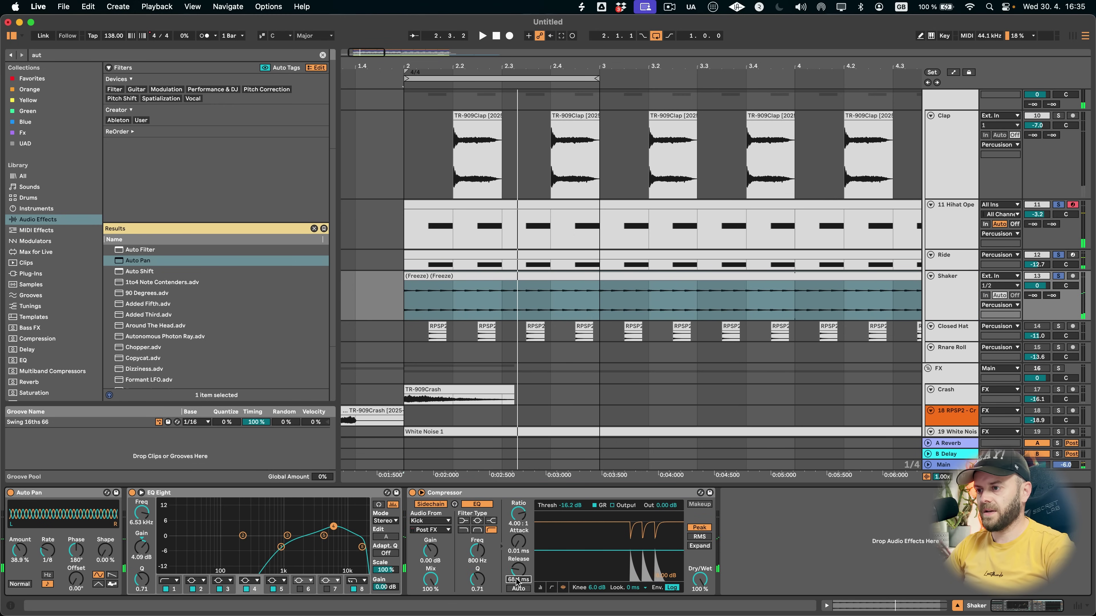
right_click(446, 310)
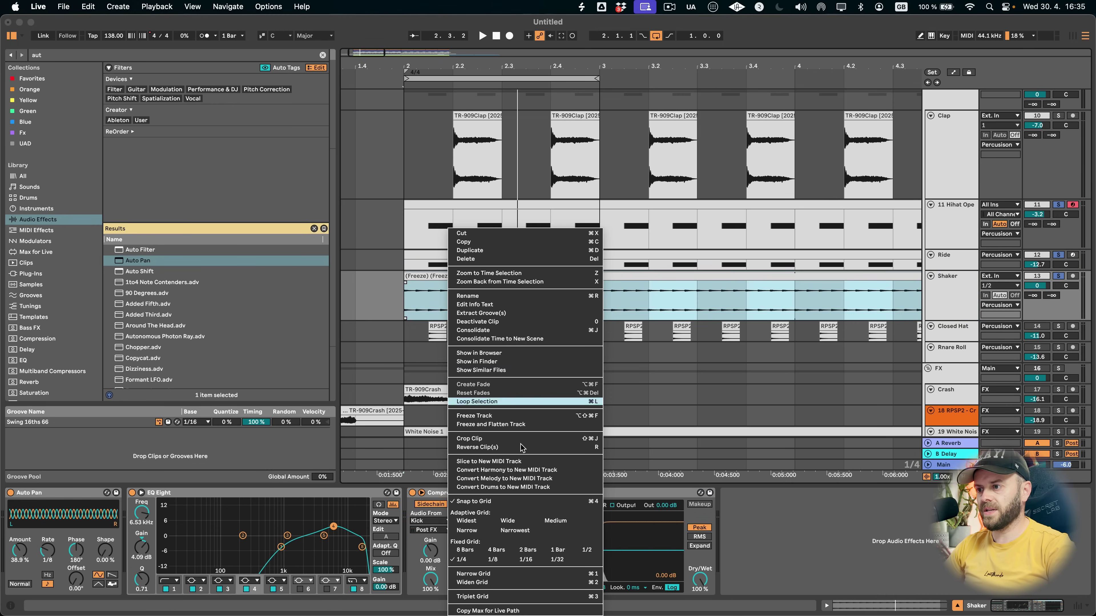
left_click(530, 561)
left_click_drag(402, 268, 416, 270)
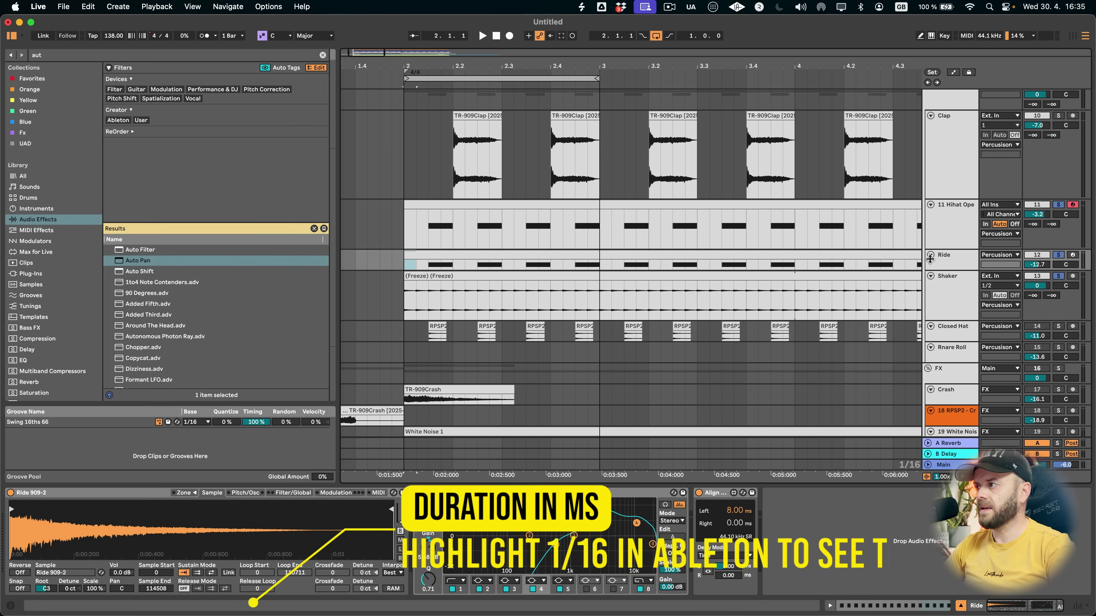
key("Down")
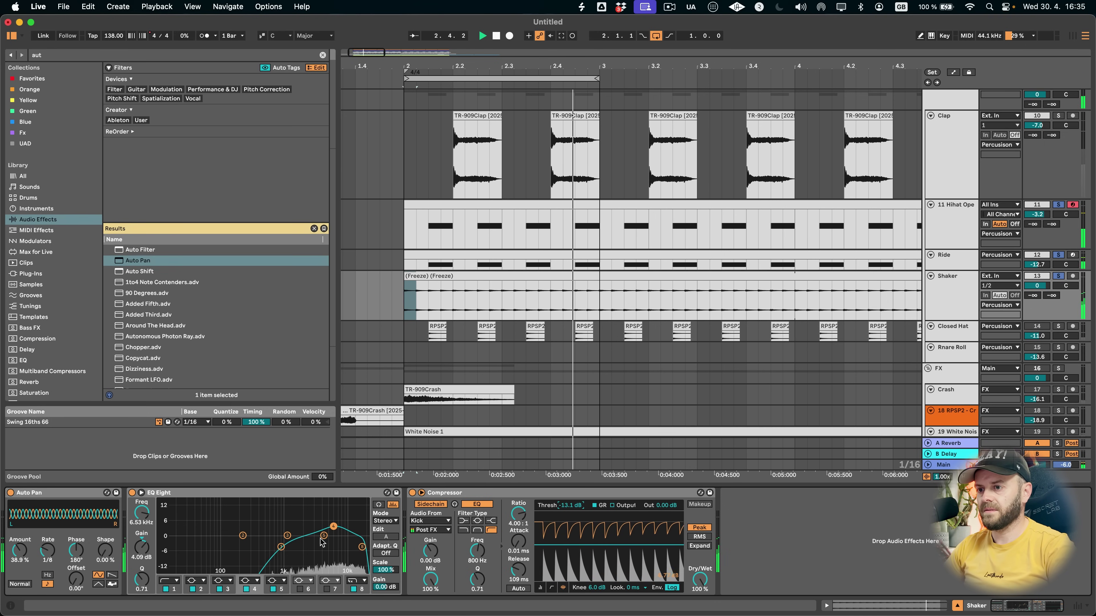
- Boost the Shaker's EQ Eight by 3.84 dB at 13.8 kHz and insert a Vocoder before the EQ
left_click_drag(324, 535, 354, 530)
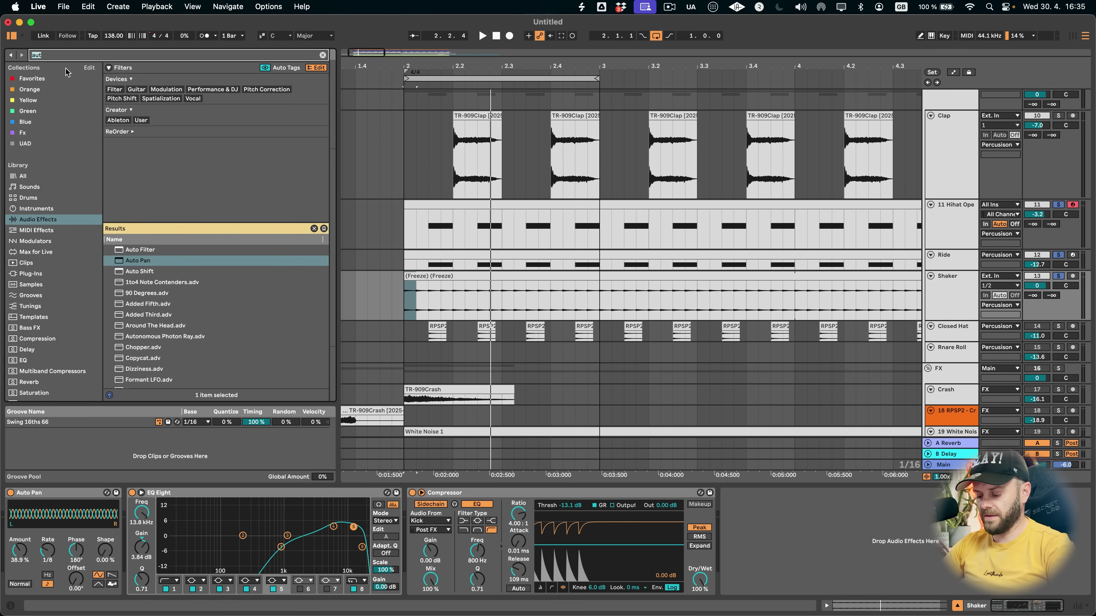
type("c")
left_click_drag(140, 250, 165, 333)
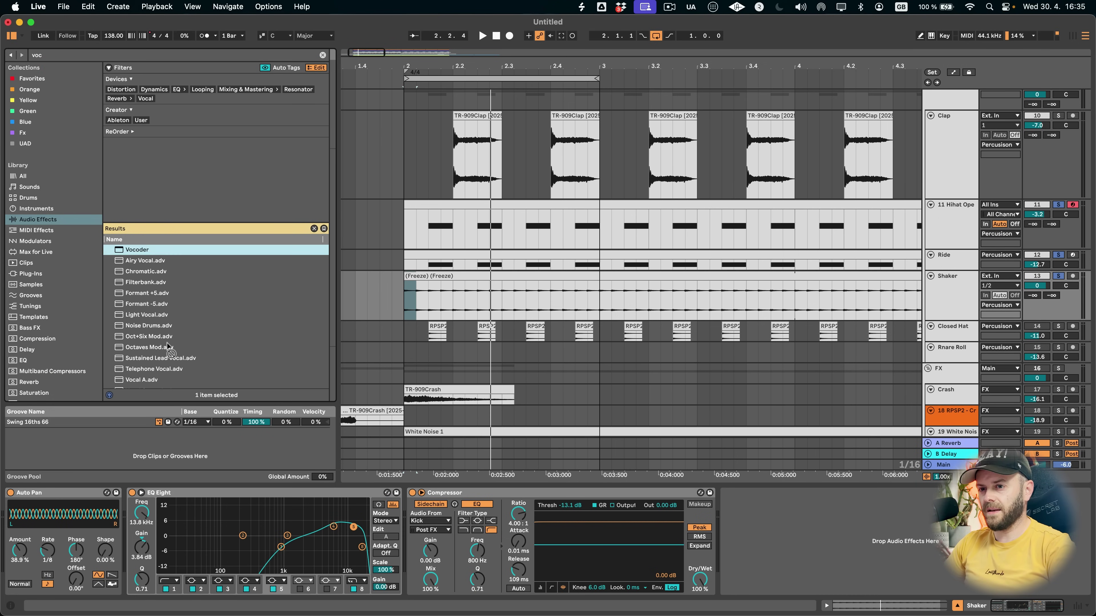
left_click_drag(163, 462, 233, 504)
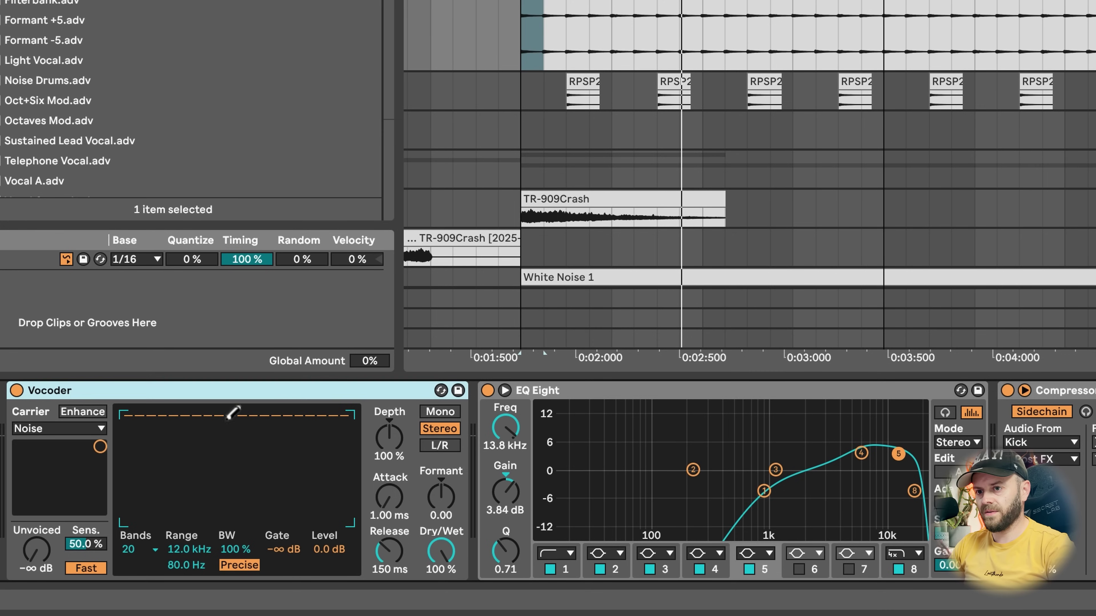
- Enable Enhance on the Shaker's Vocoder with the Noise carrier and set its dry/wet to 58%
left_click(93, 413)
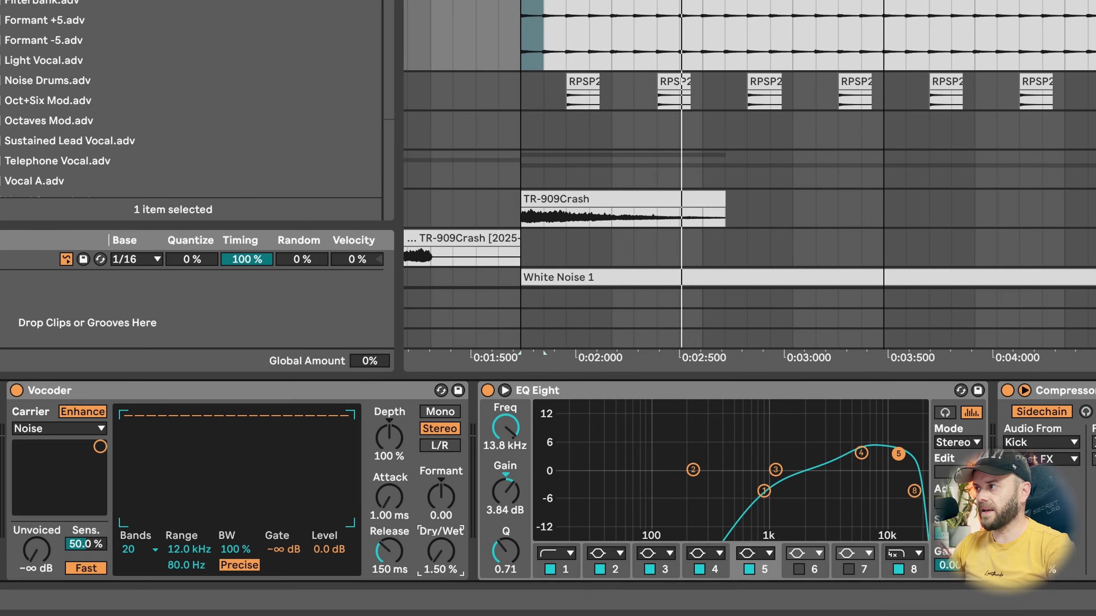
key("space")
left_click_drag(440, 563, 441, 497)
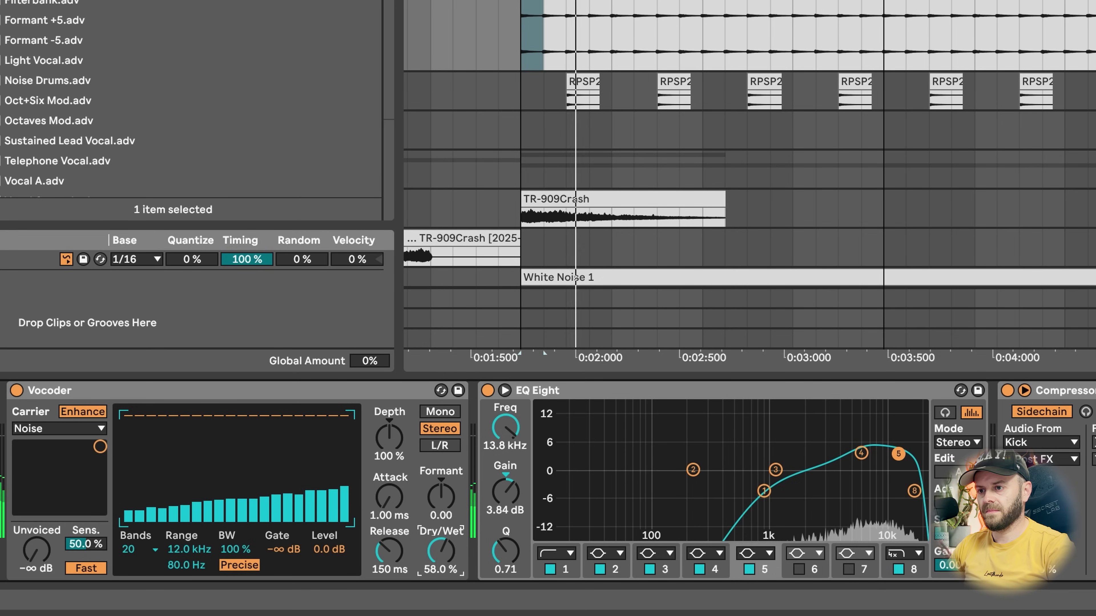
- Strengthen the Shaker EQ's boost around 6 kHz and move its low cut to a higher frequency
left_click_drag(861, 453, 858, 443)
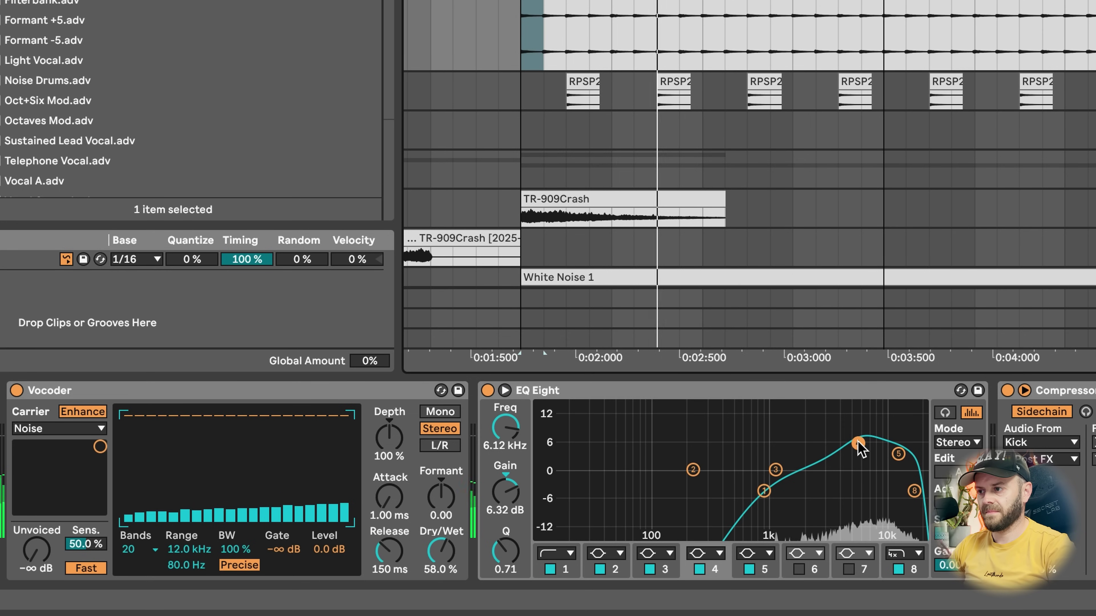
left_click_drag(857, 444, 855, 450)
left_click_drag(764, 491, 802, 437)
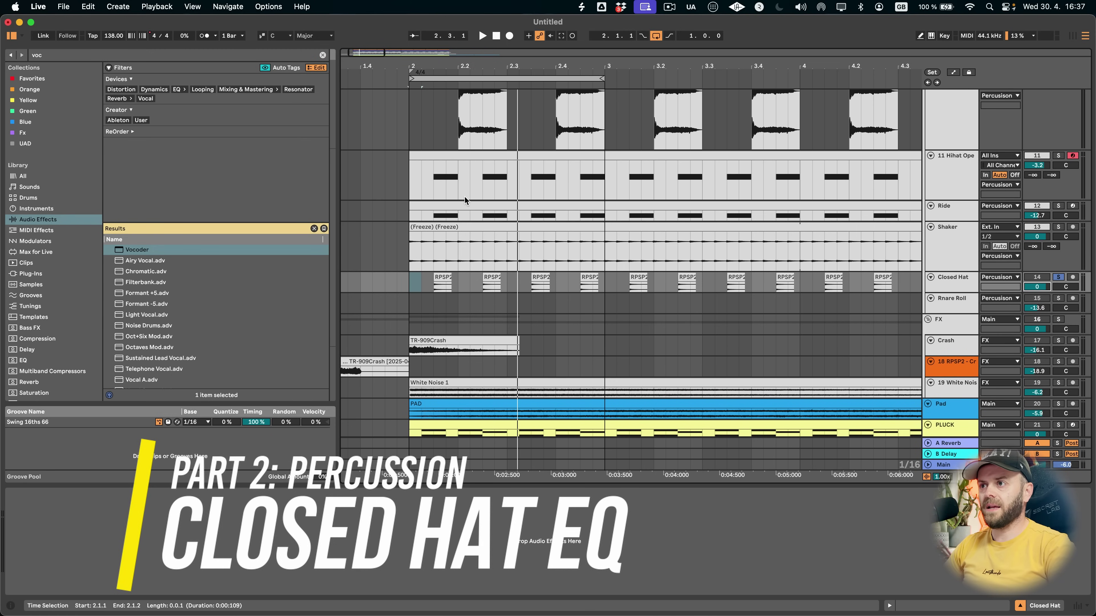
- Add EQ Eight to the Closed Hat track with a 4.34 dB boost at 7.74 kHz, and compare the sound with the EQ bypassed
scroll(464, 196, "up", 2)
left_click_drag(411, 314, 604, 310)
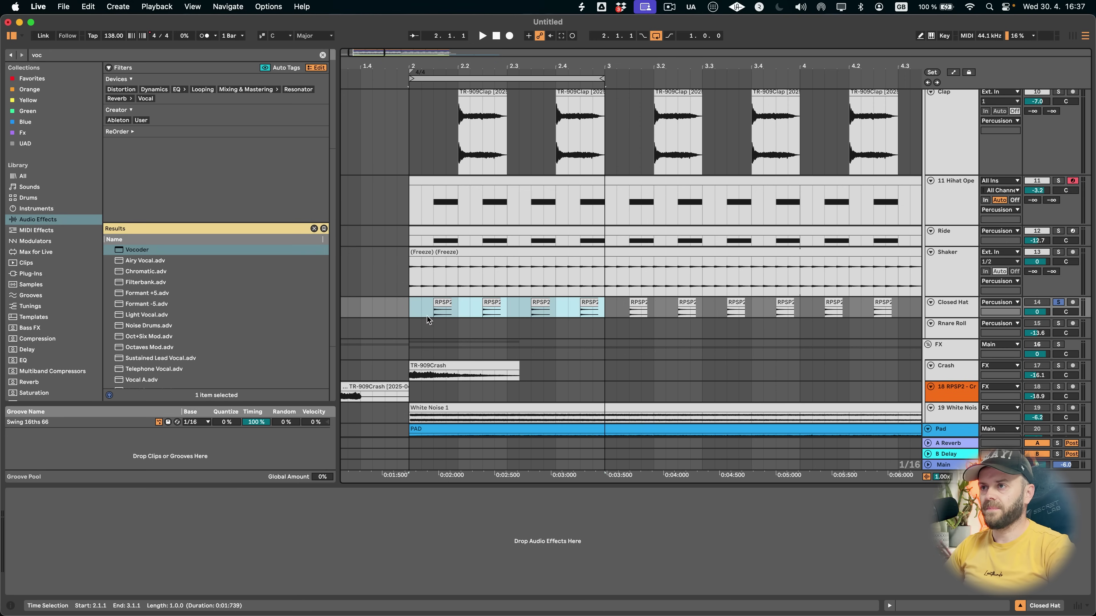
left_click_drag(138, 261, 477, 310)
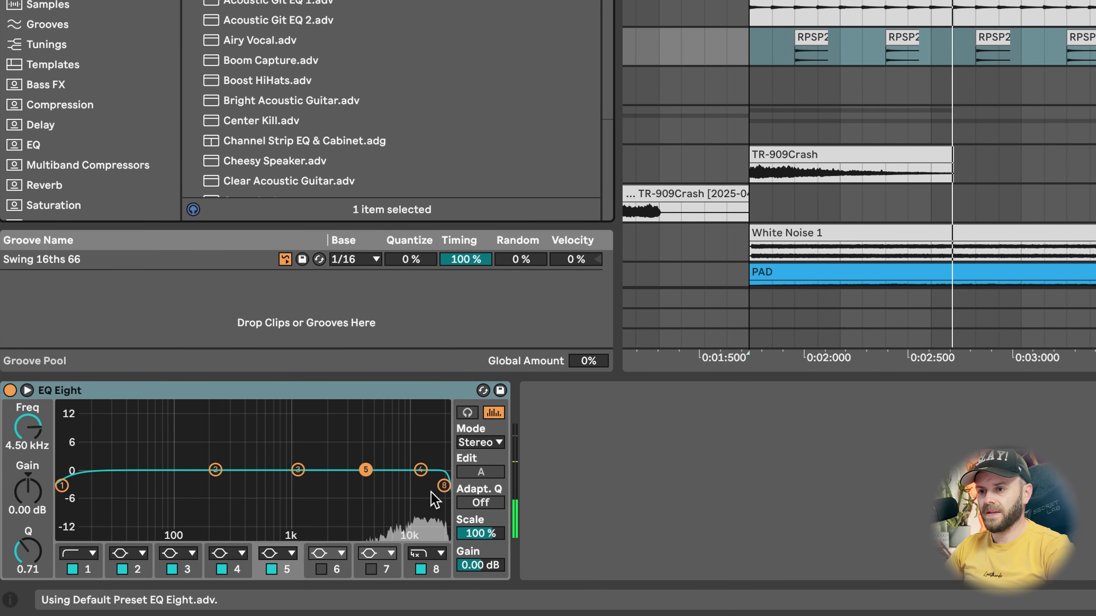
left_click_drag(421, 470, 393, 449)
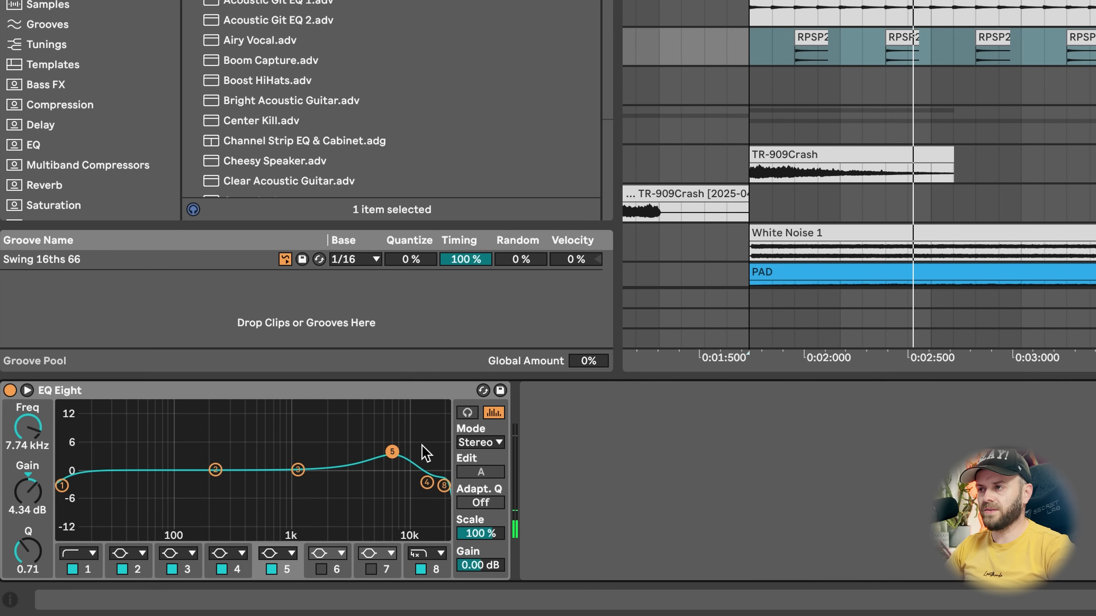
key("space")
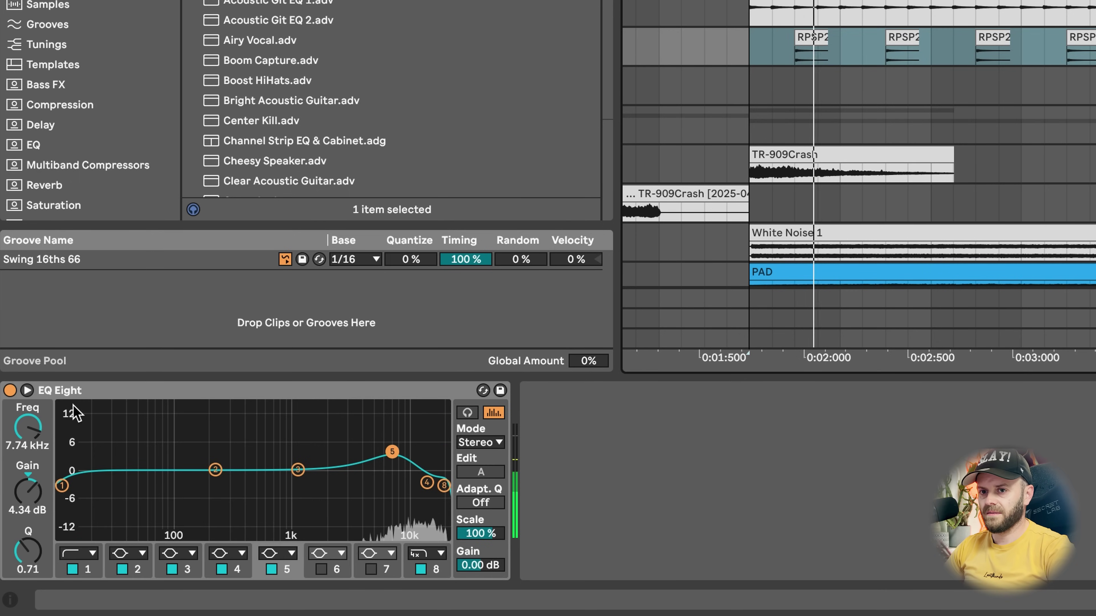
left_click(10, 391)
left_click(10, 390)
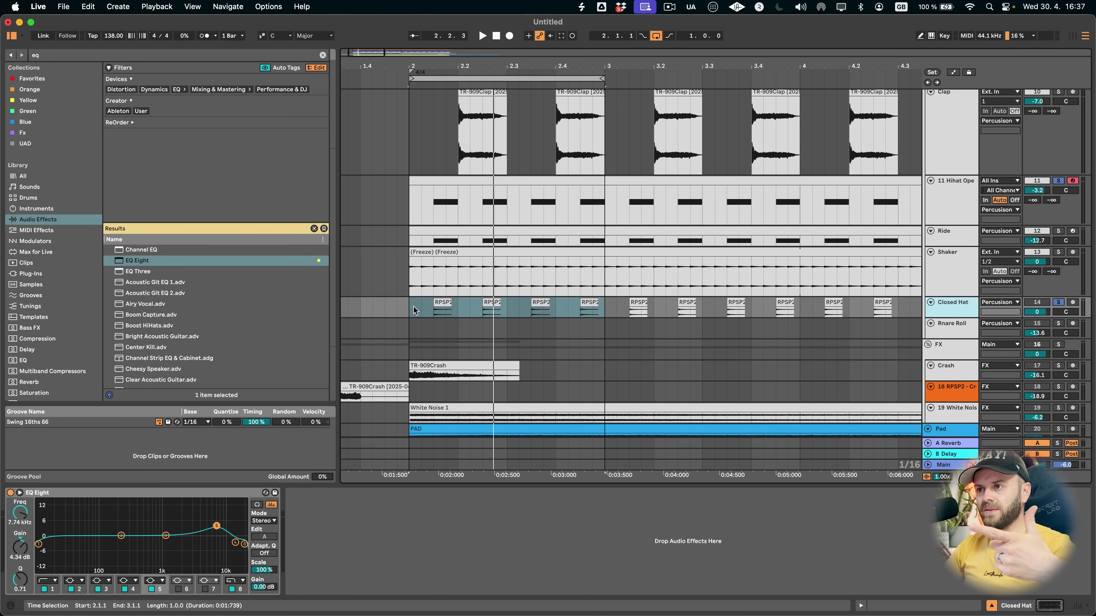
- Delete the Closed Hat clips between 2.1.1 and 3.1.1 and move the Rnare Roll track into the FX group
key("Delete")
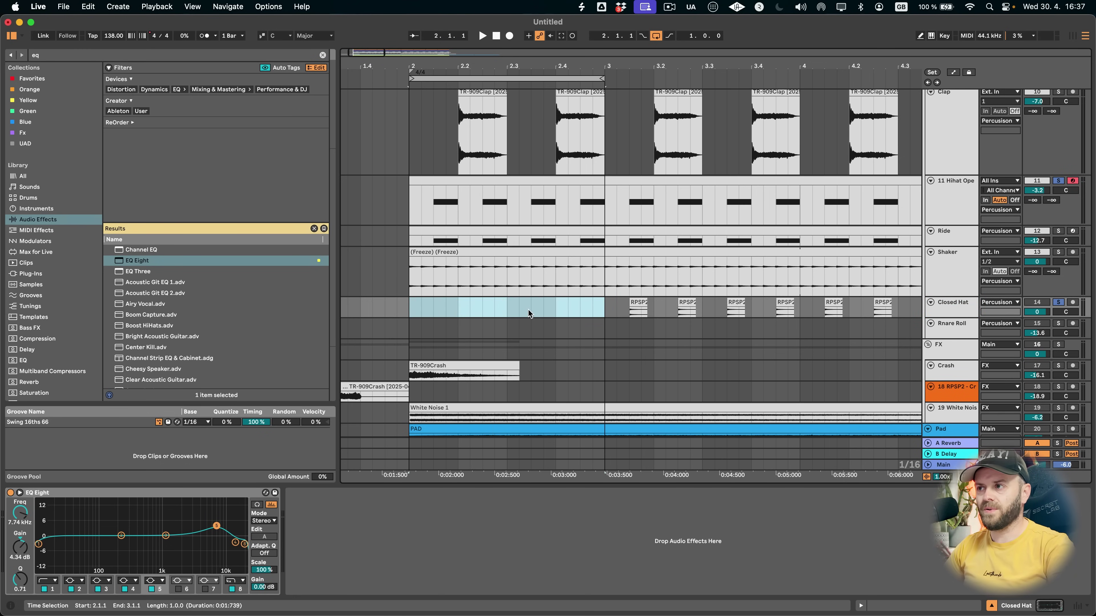
scroll(530, 312, "down", 2)
scroll(528, 310, "up", 15)
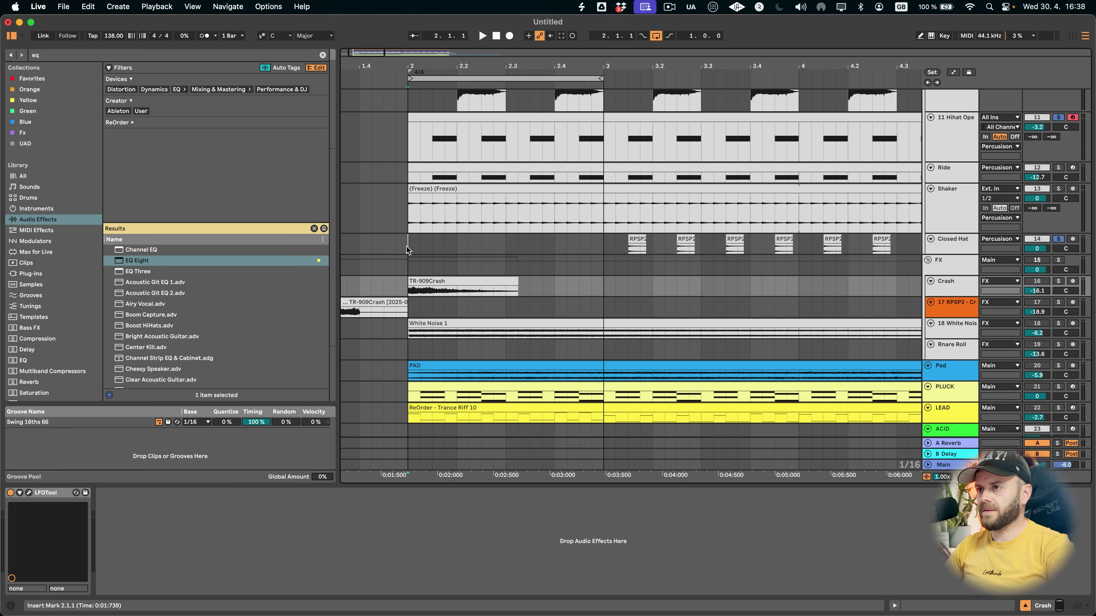
scroll(661, 233, "down", 12)
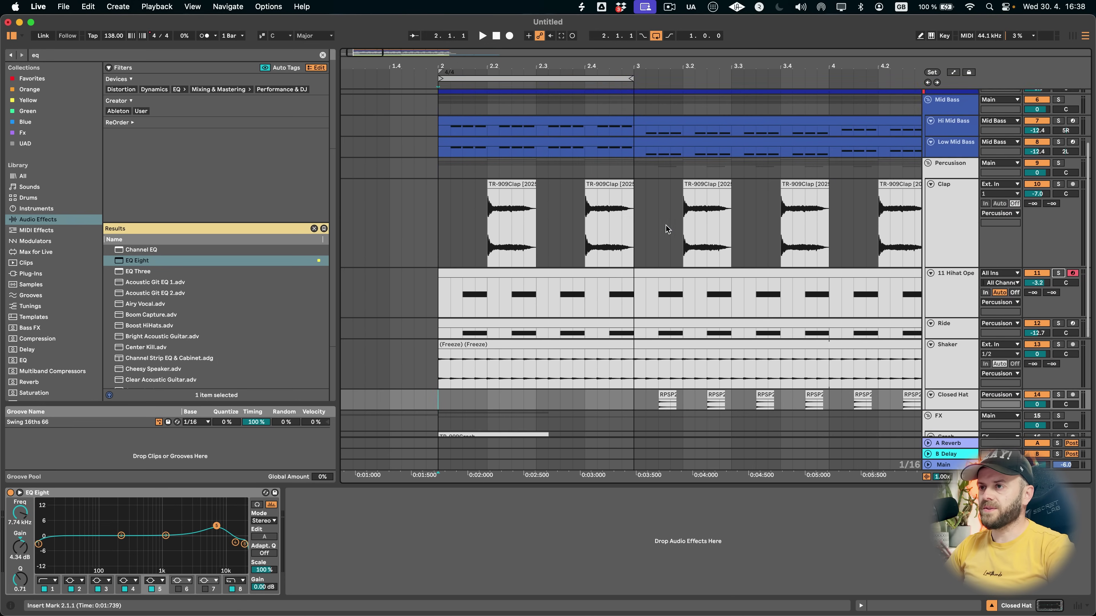
- Raise the open hat's volume slightly during playback, and solo the Crash track with its volume at -12.0 dB
key("space")
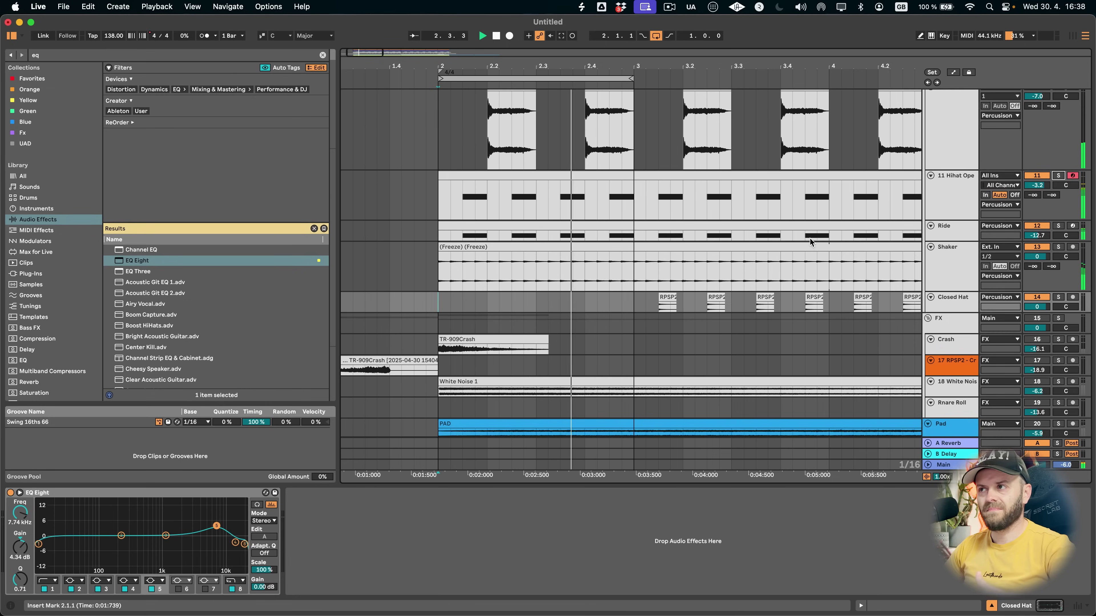
scroll(810, 242, "up", 5)
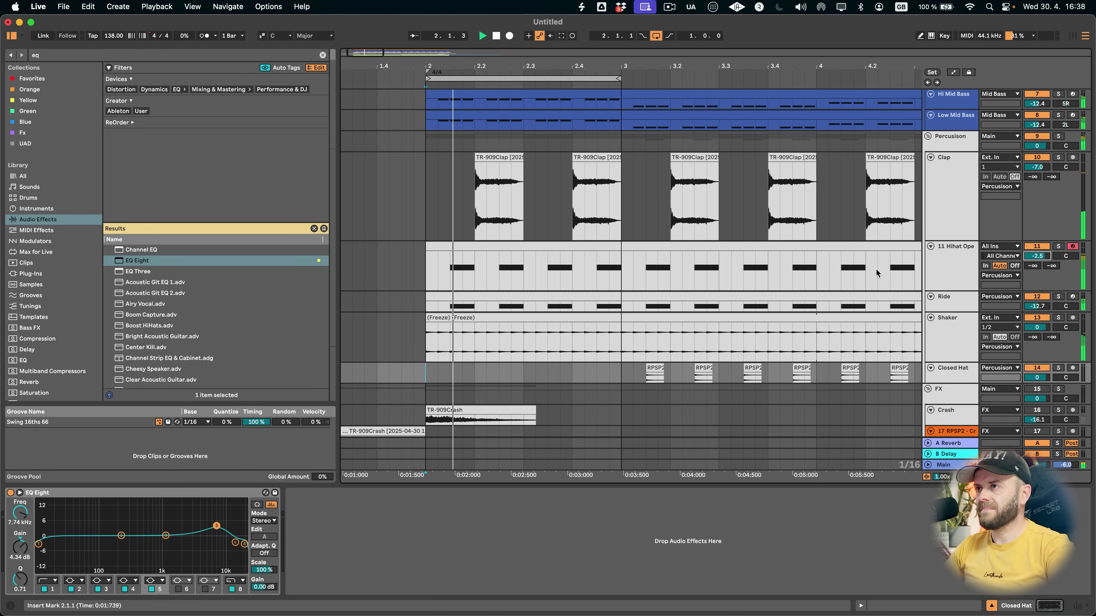
scroll(710, 232, "up", 5)
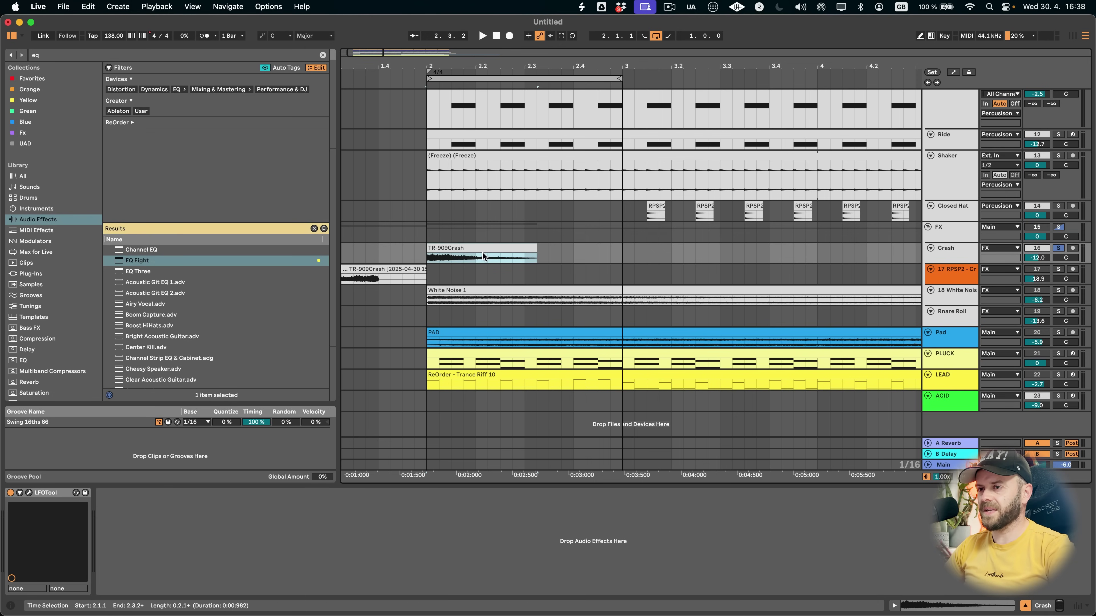
- Add a Delay to the Crash track with the left time set to 4 synced steps and dry/wet at 25%
key("space")
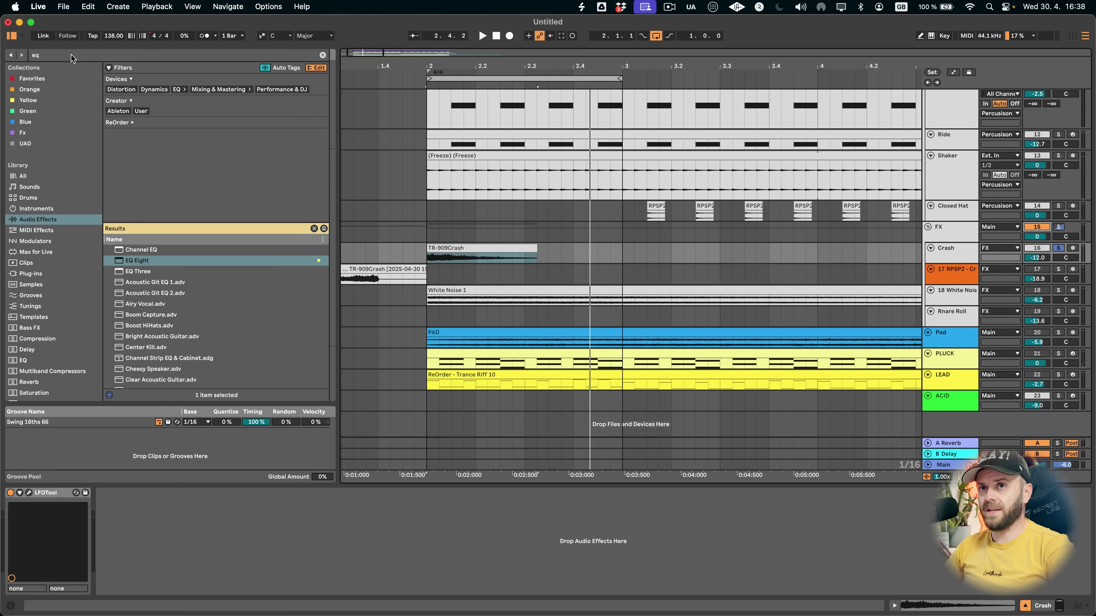
left_click(86, 55)
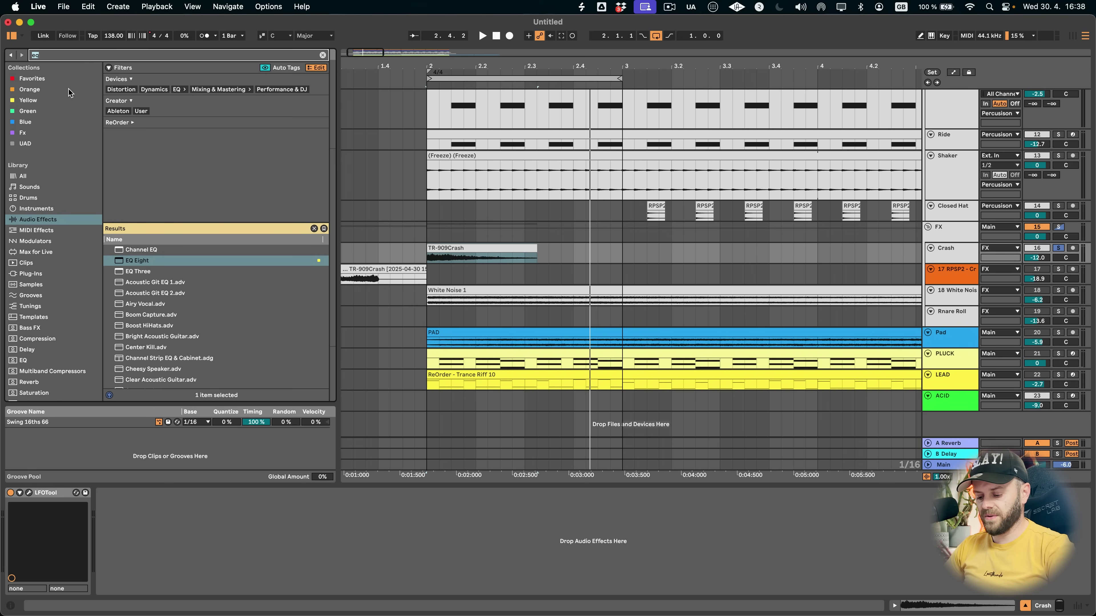
type("de")
key("Down")
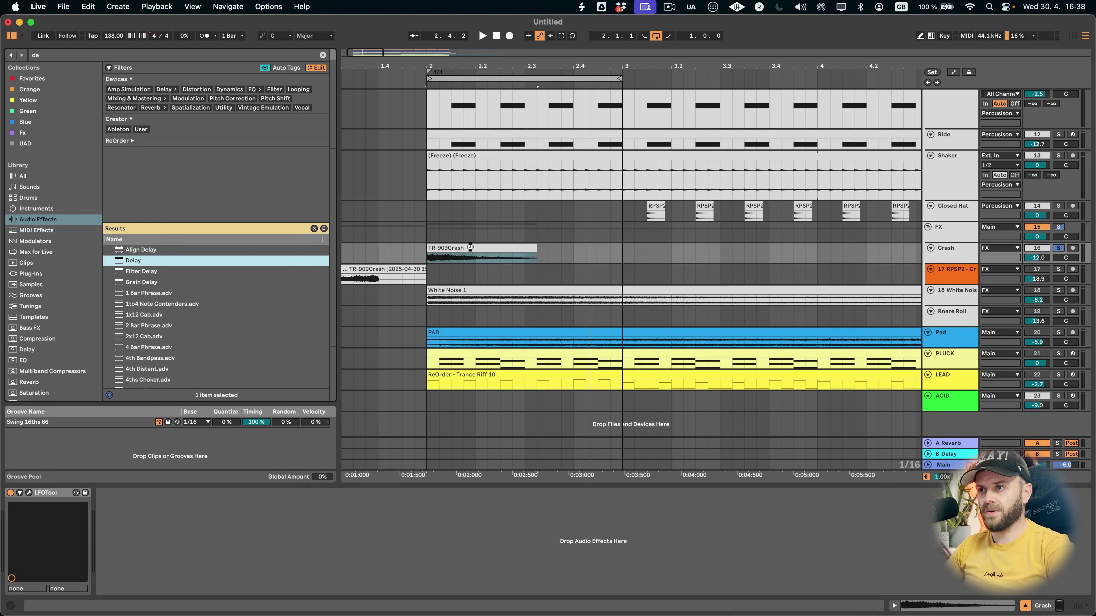
key("Return")
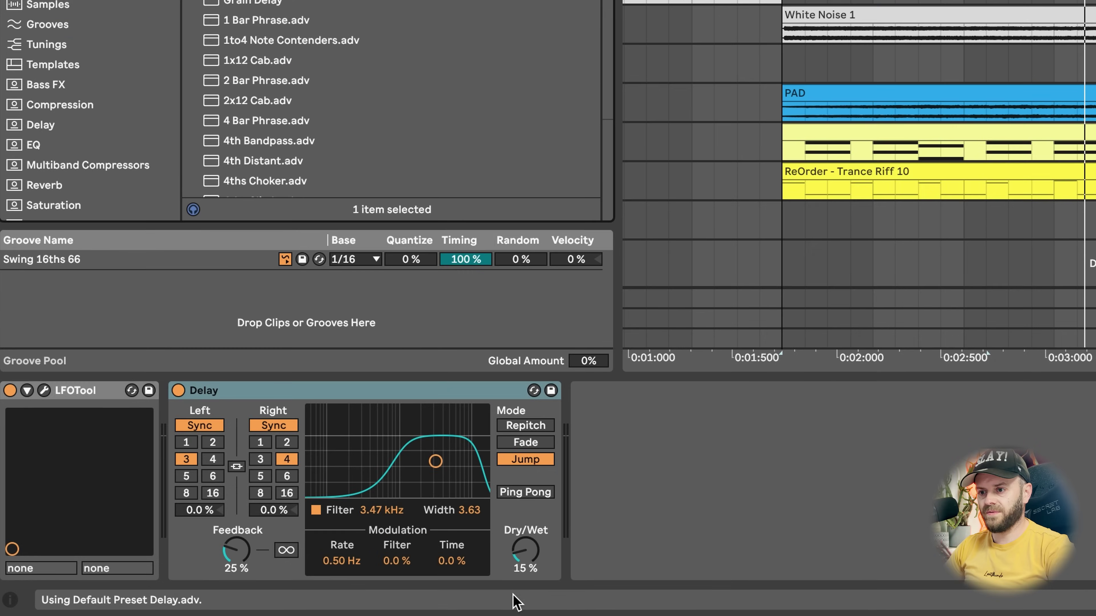
left_click(535, 569)
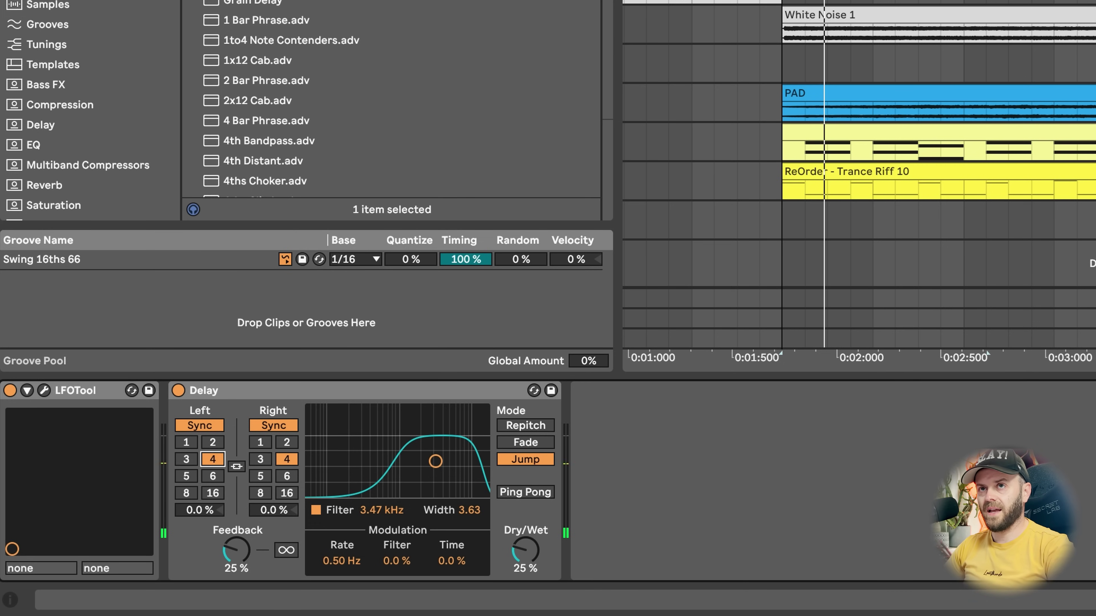
- Add EQ Eight after the Crash's Delay with a low cut, a high-end boost and 3.10 dB at 3.37 kHz, and bypass it to compare
scroll(358, 86, "down", 5)
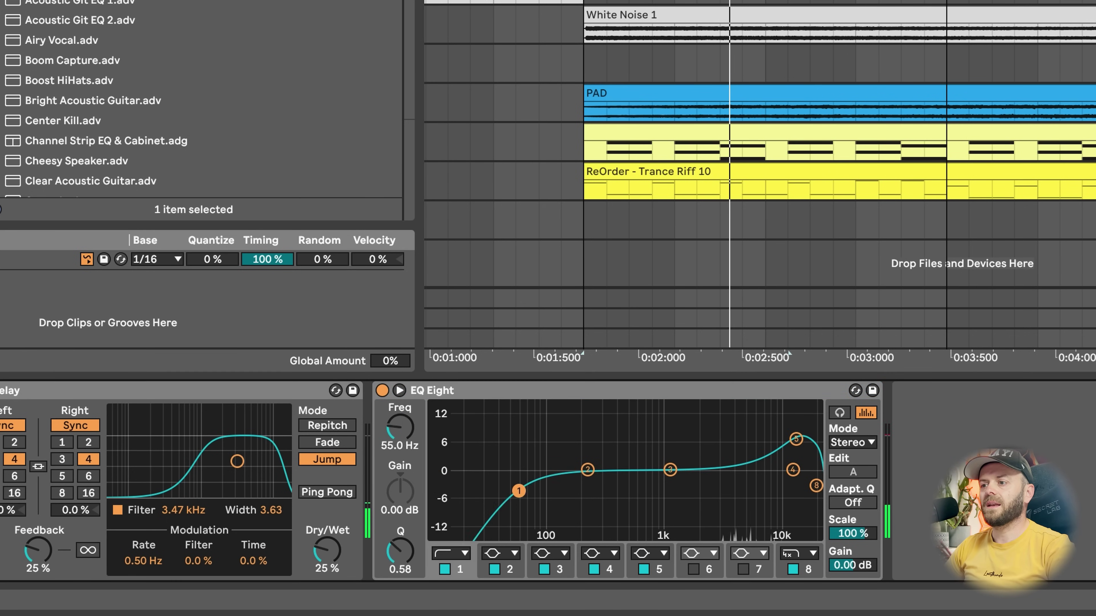
key("space")
left_click_drag(670, 468, 723, 457)
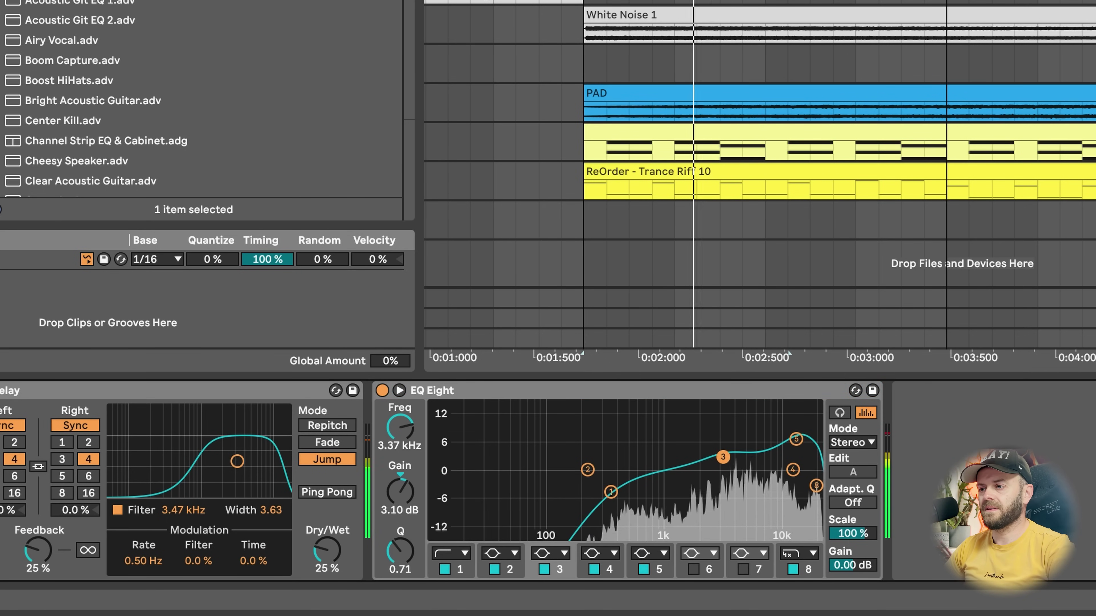
left_click(382, 391)
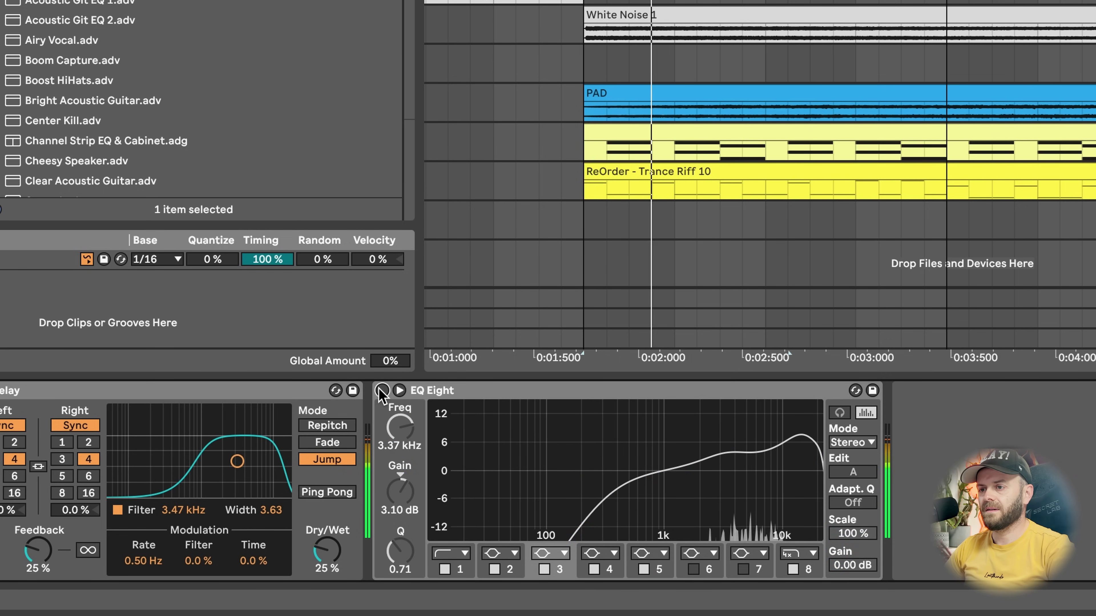
- Turn the Crash's EQ Eight back on and raise the TR-909Crash clip's pitch slightly, checking it in playback
left_click(382, 391)
double_click(626, 1)
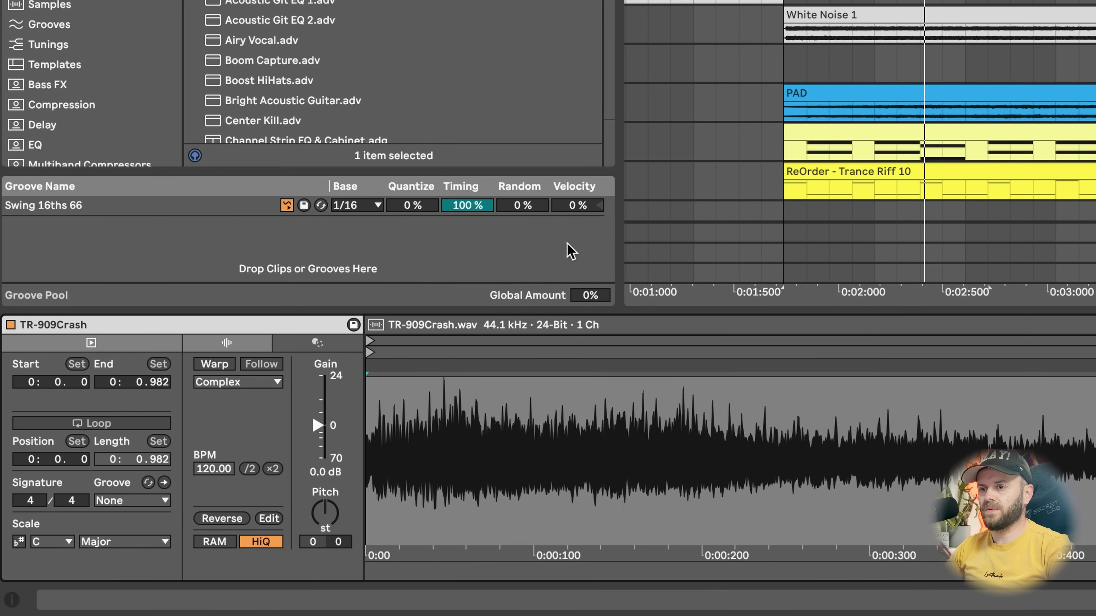
left_click_drag(325, 514, 324, 510)
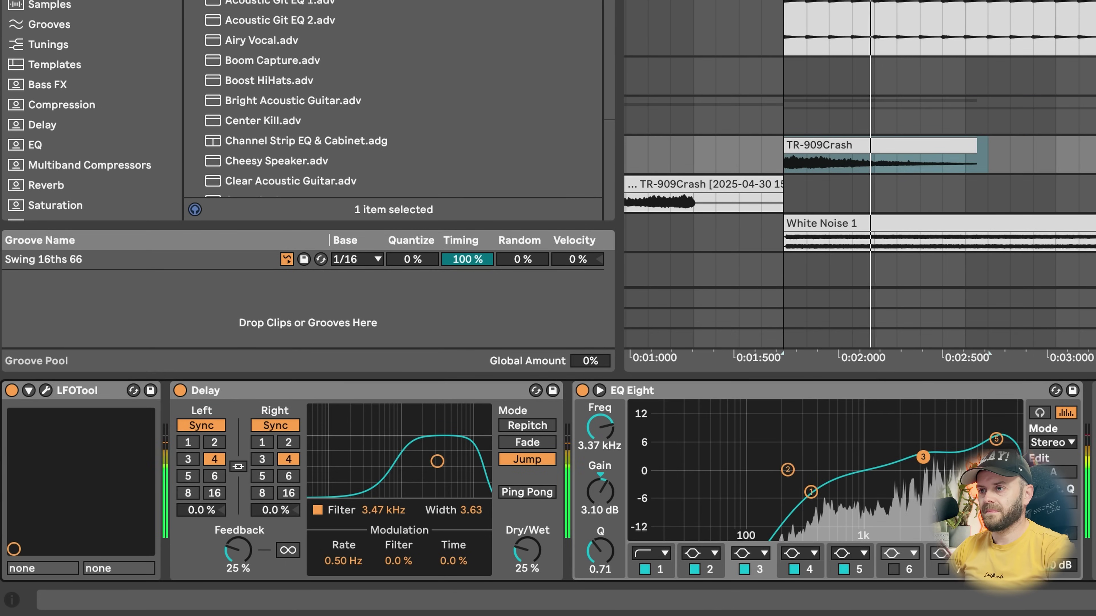
key("space")
left_click(856, 142)
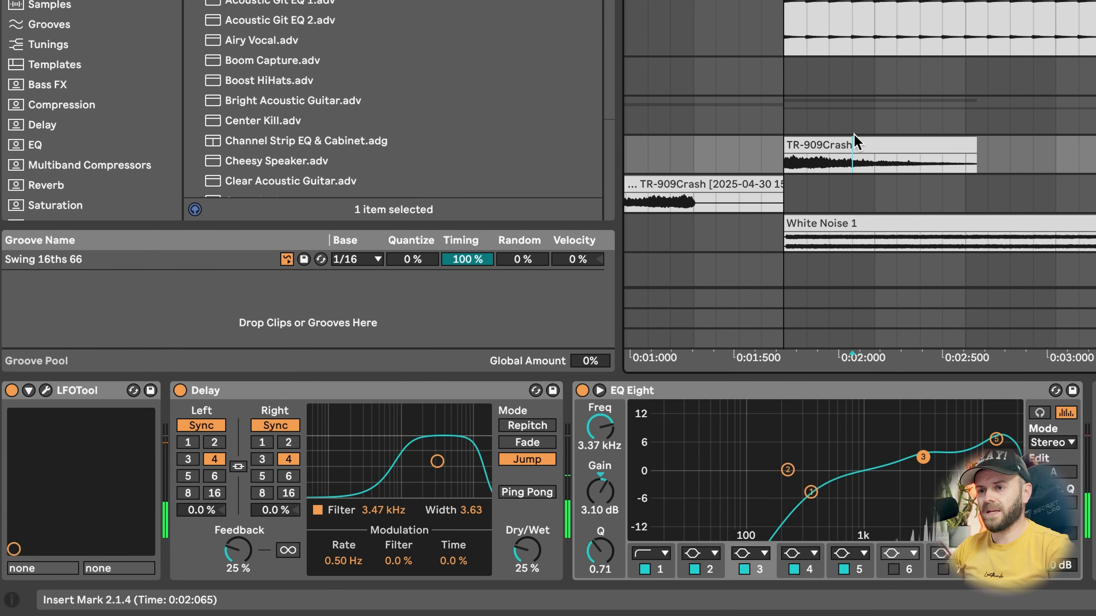
double_click(855, 142)
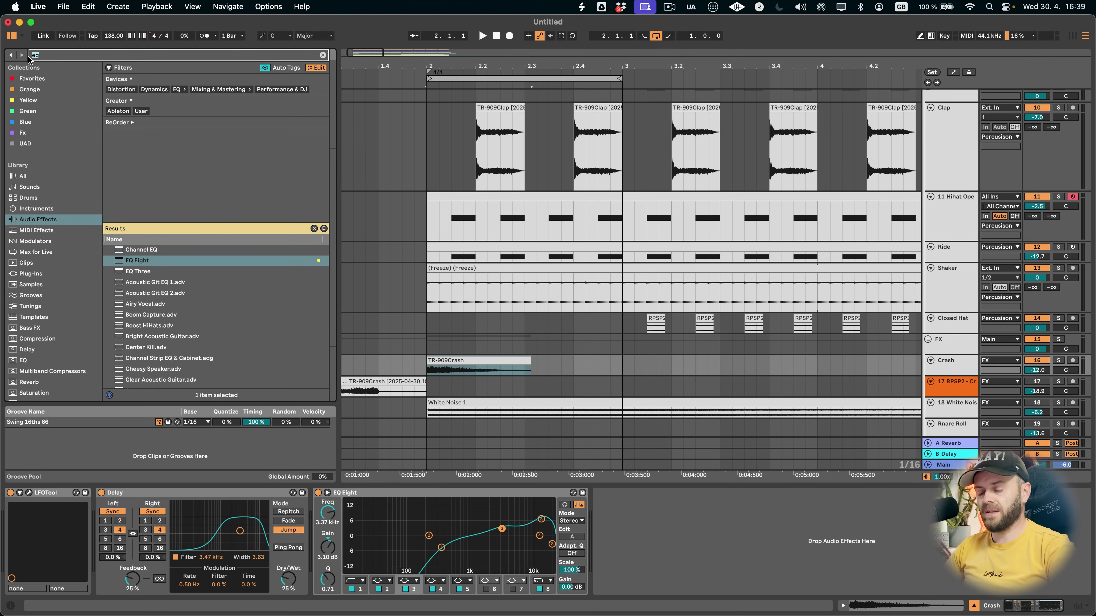
- Add a Reverb before the Crash's Delay with the input filter at 18.0 kHz, decay 5.21 s and dry/wet 17%
left_click(30, 58)
type("re")
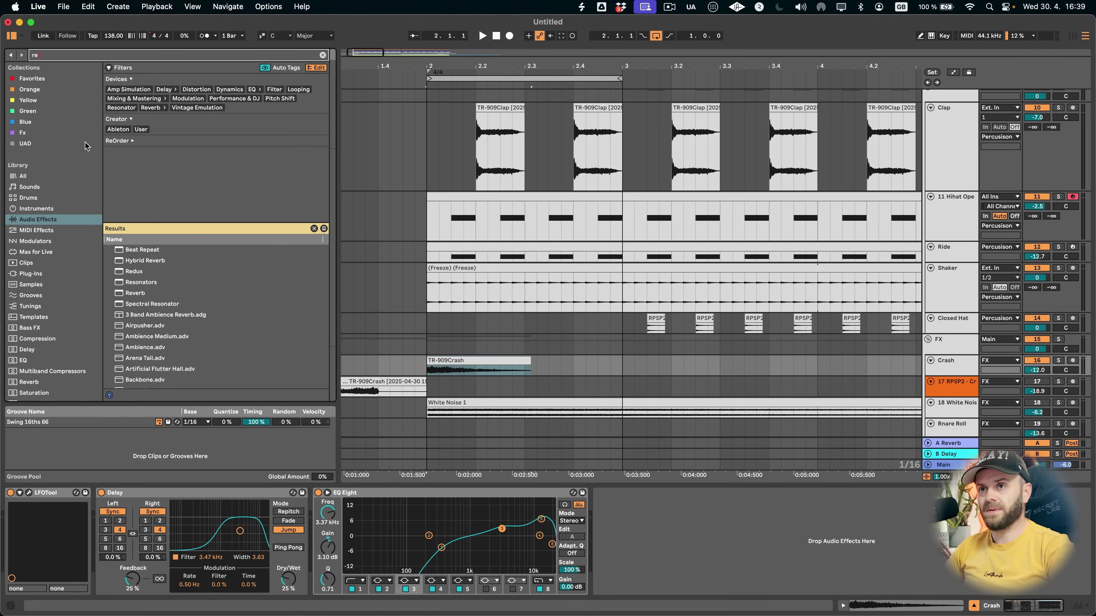
left_click_drag(150, 543, 148, 540)
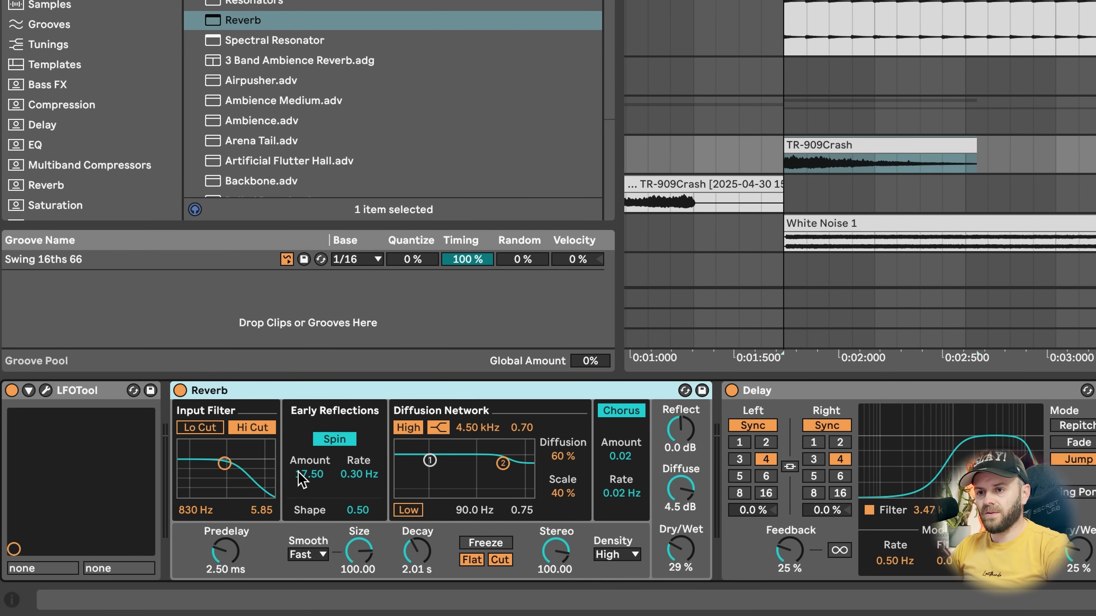
left_click_drag(225, 464, 267, 463)
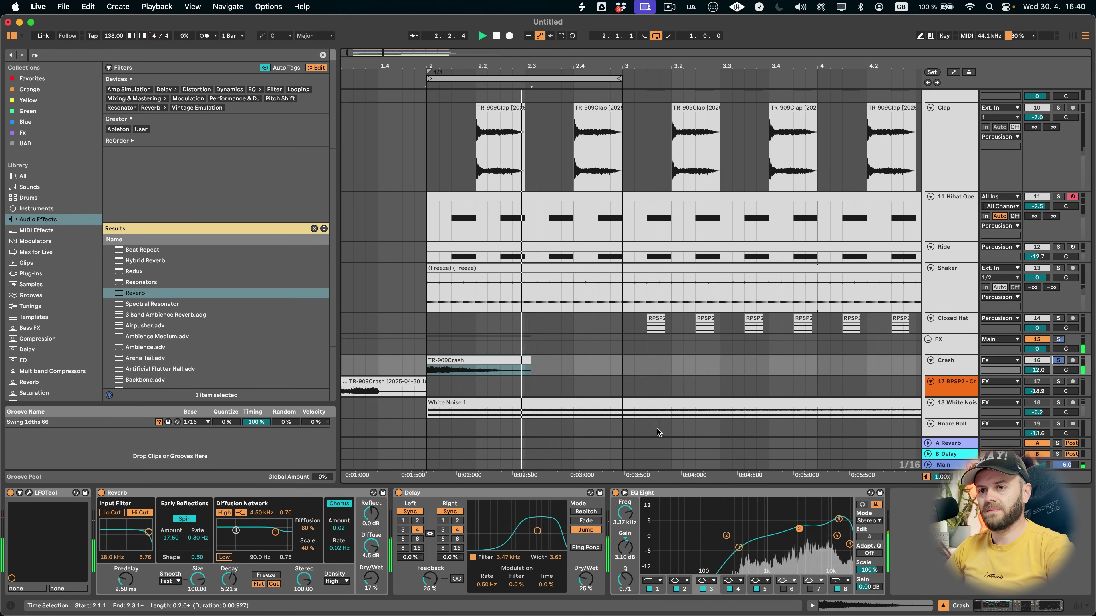
- Replace the Crash track's LFOTool with a copy of the Shaker's sidechain Compressor, placed after the EQ Eight
left_click(30, 494)
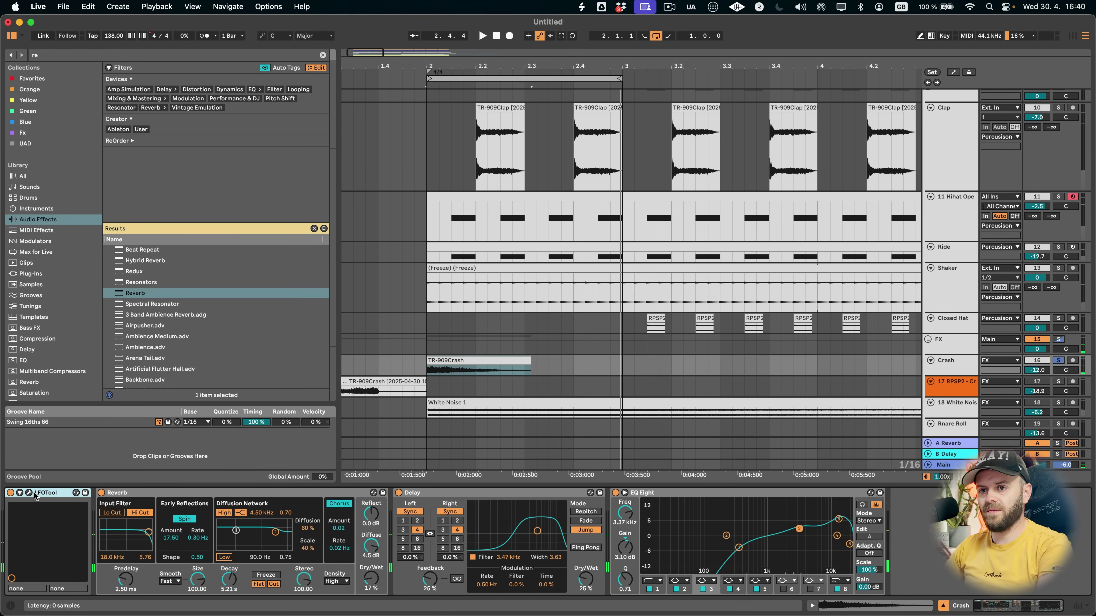
left_click(29, 494)
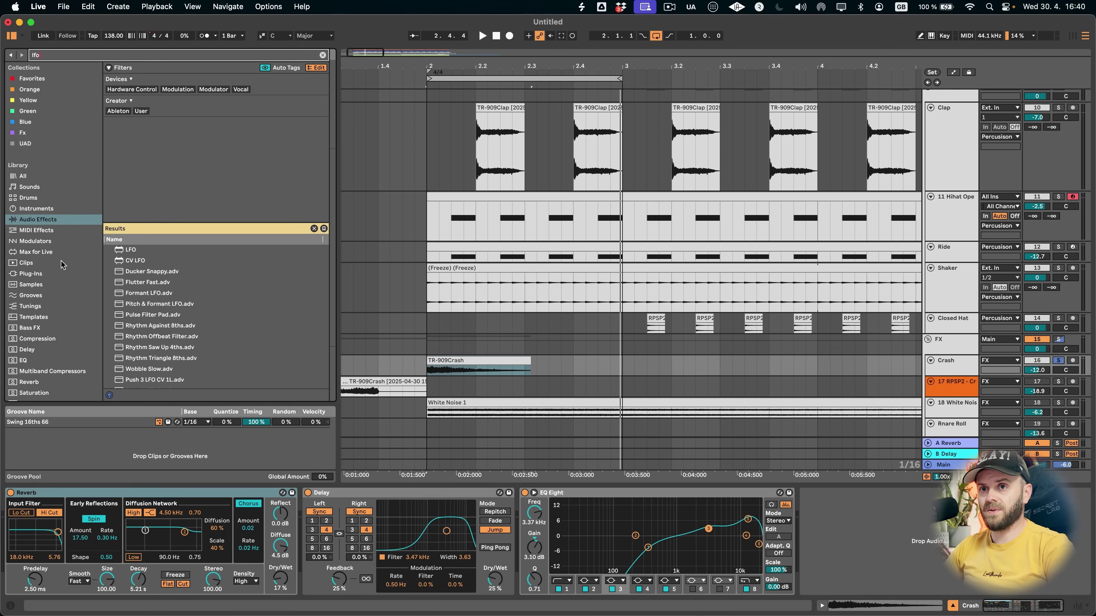
left_click(46, 275)
left_click(961, 298)
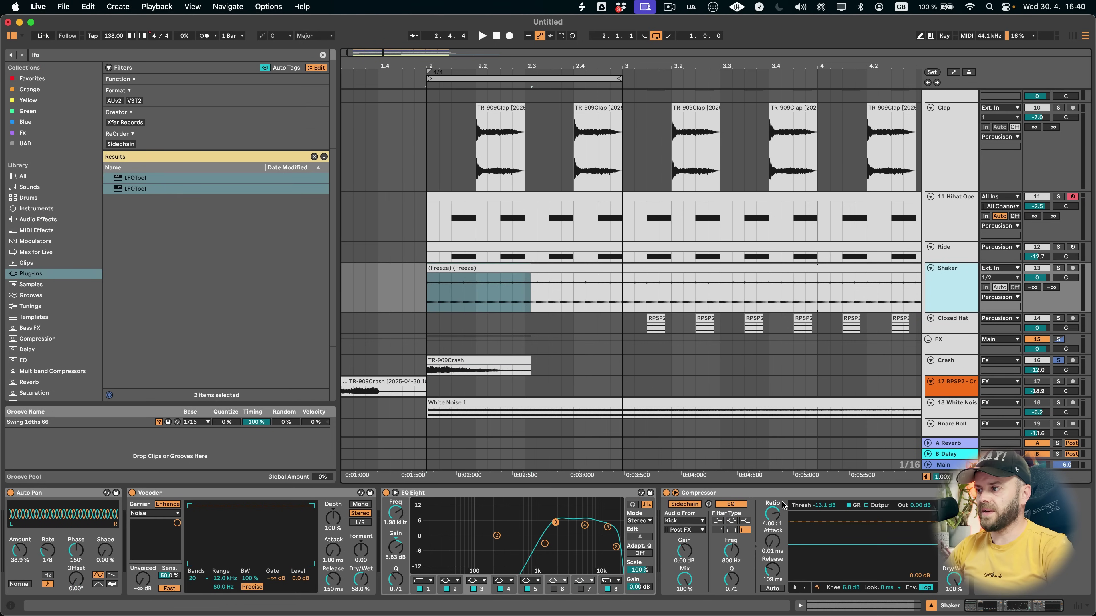
left_click(760, 493)
left_click(952, 369)
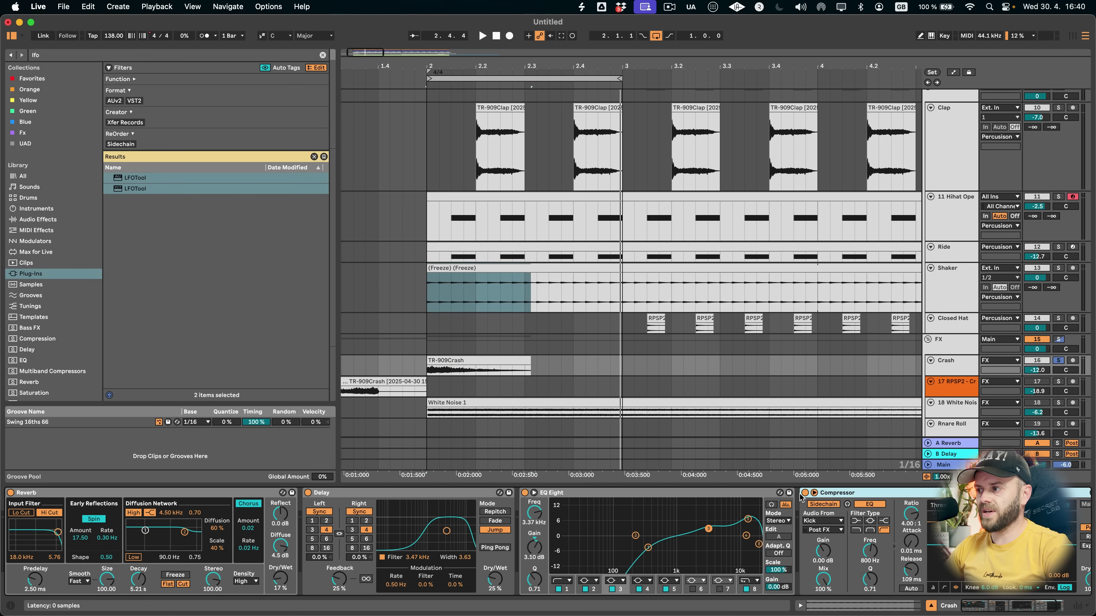
scroll(915, 503, "right", 3)
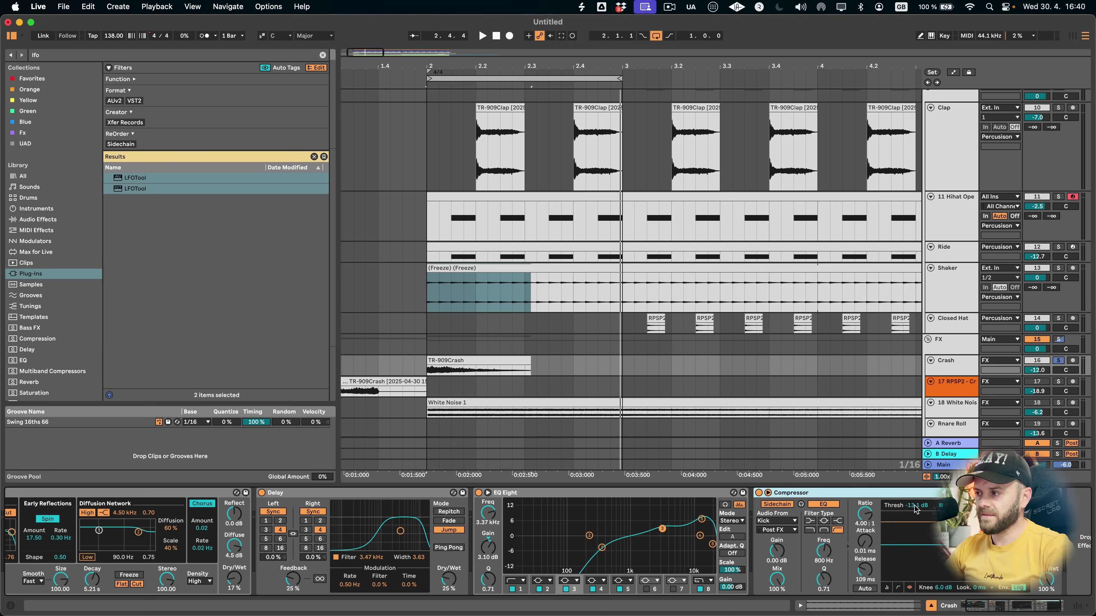
- Set the Crash Compressor's threshold to -10.6 dB during playback and unsolo the Crash track
key("space")
left_click_drag(917, 511, 918, 520)
key("space")
key("space")
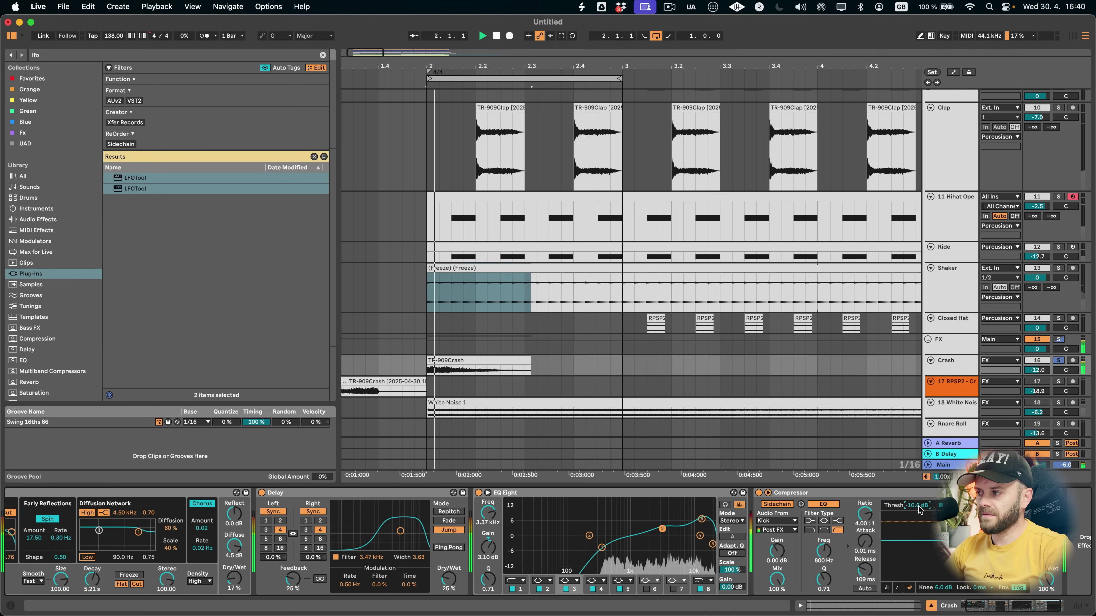
key("space")
left_click(1059, 361)
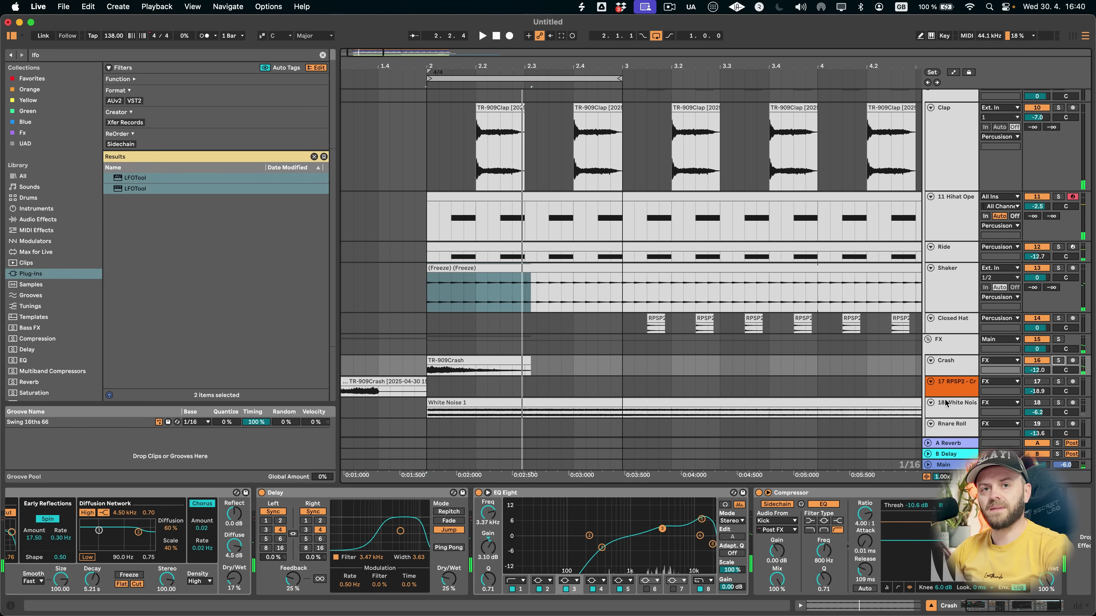
- Group all the Crash track's devices into an Audio Effect Rack and bypass it briefly to compare the sound
right_click(999, 493)
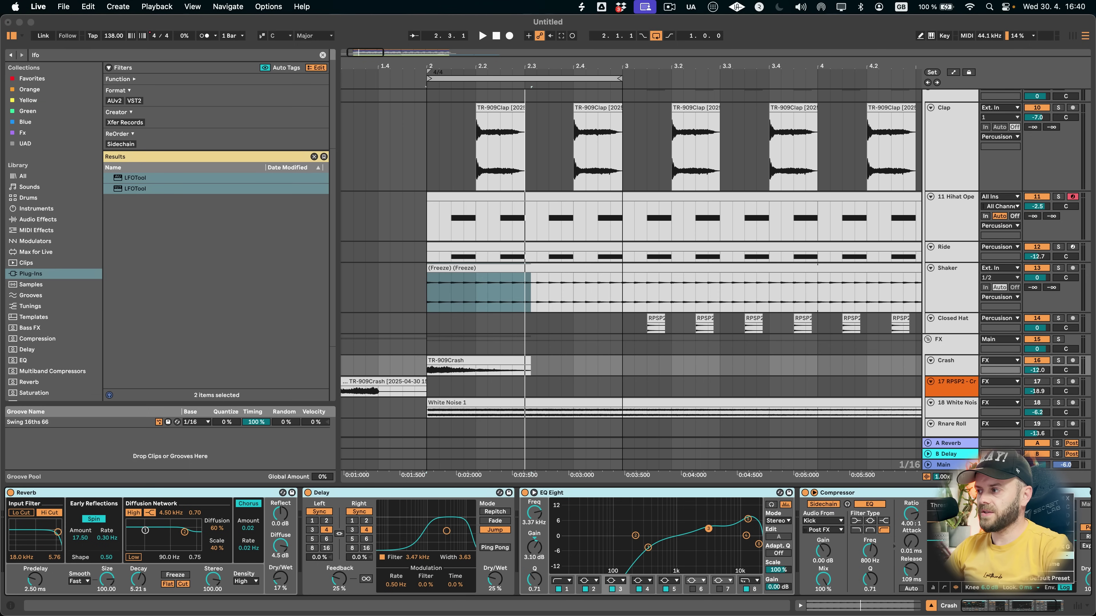
left_click(1035, 547)
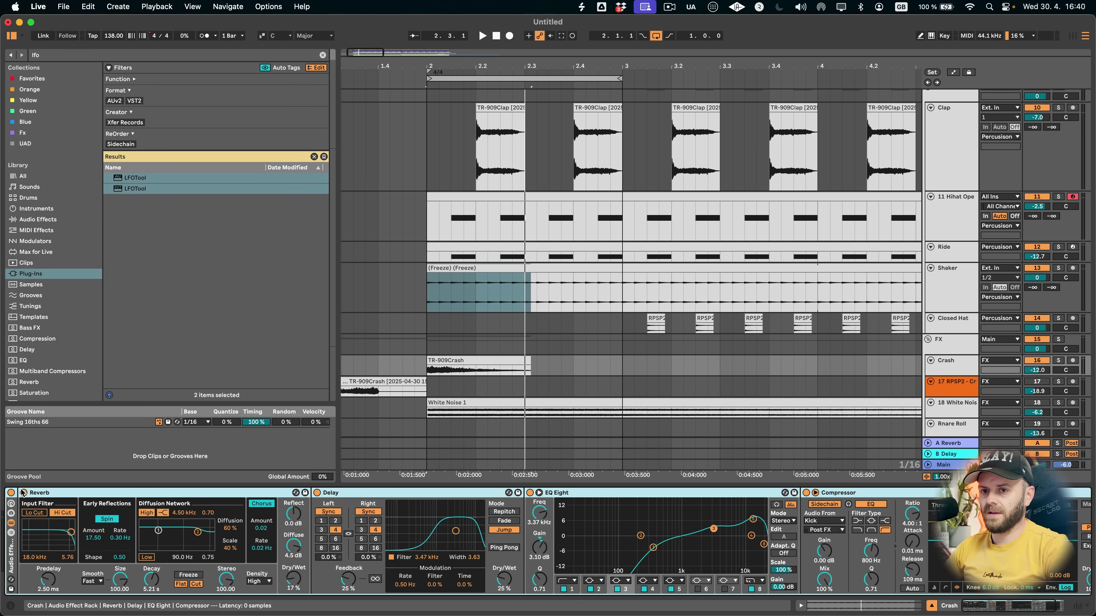
key("space")
left_click(11, 493)
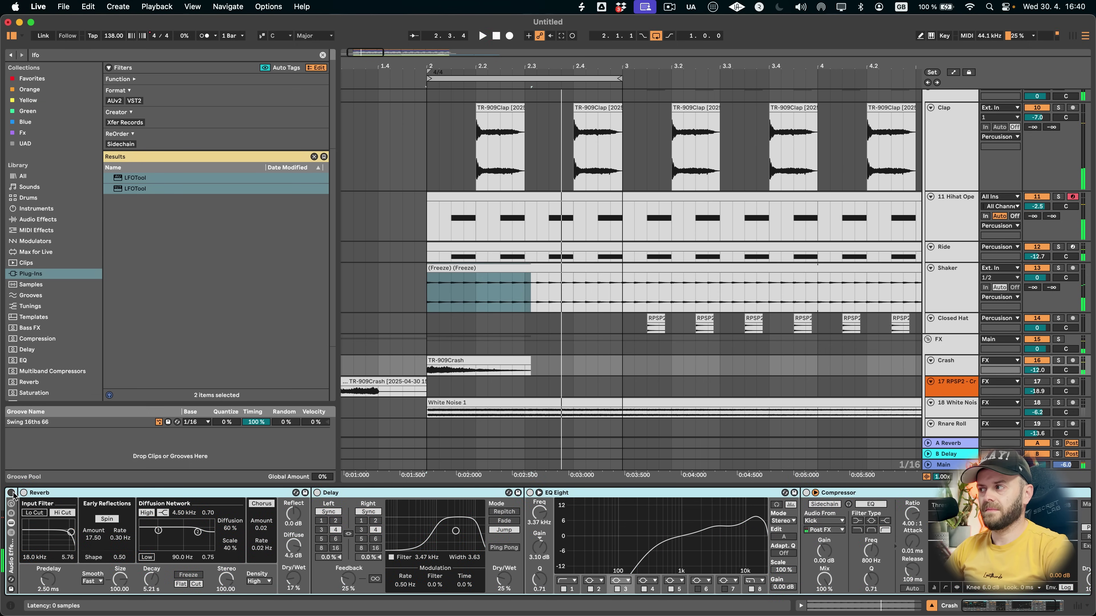
left_click(11, 493)
key("space")
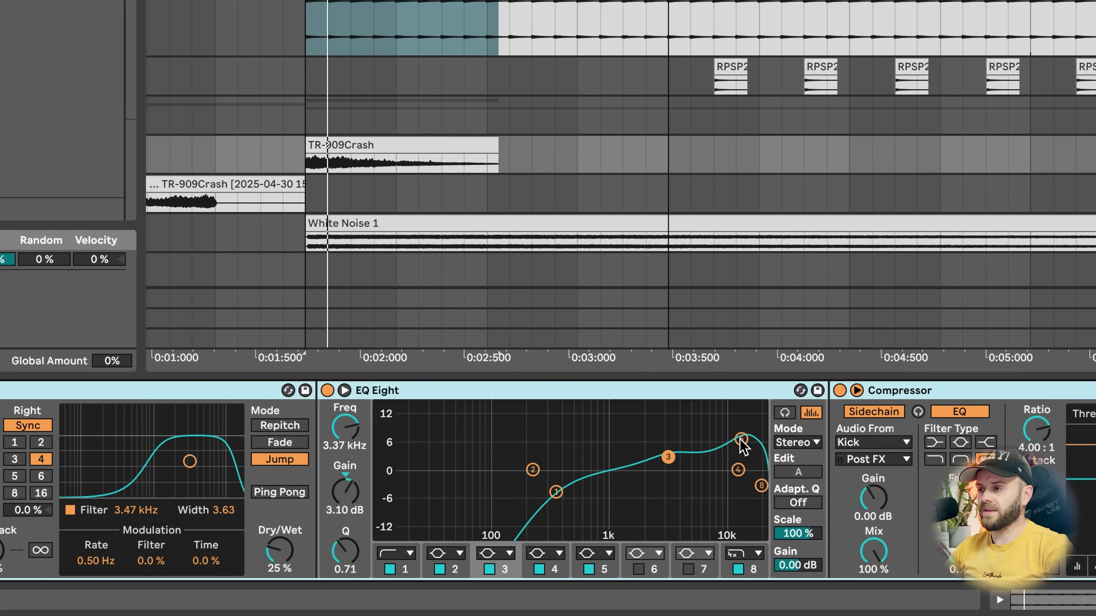
- Boost the Crash EQ's high band by 8.06 dB and band 2 by 3.10 dB at 667 Hz, with track volume at -16.0 dB
left_click_drag(741, 439, 719, 436)
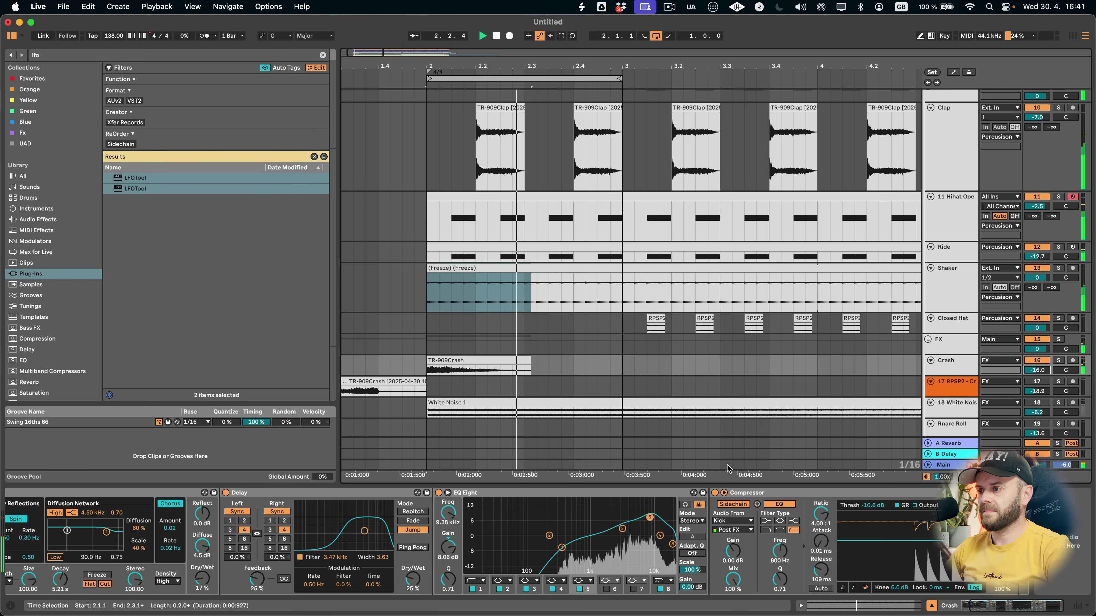
left_click_drag(549, 539, 568, 534)
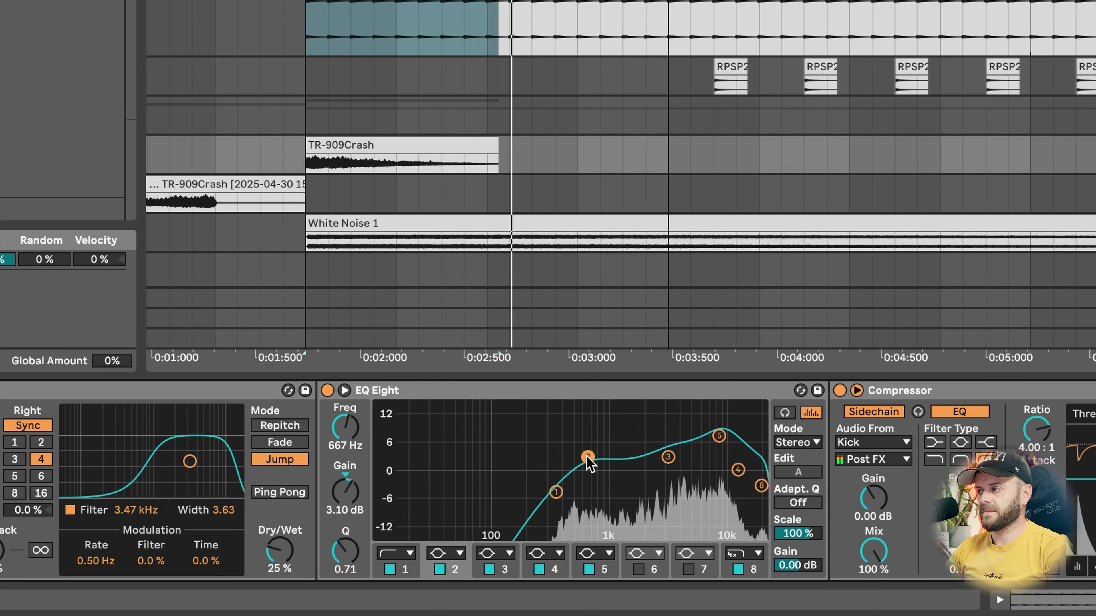
- Copy the Crash's effect rack to the Crash Reverse track with a 7.48 s reverb decay, and set its Compressor's sidechain source to Kick
scroll(366, 186, "left", 5)
left_click(366, 186)
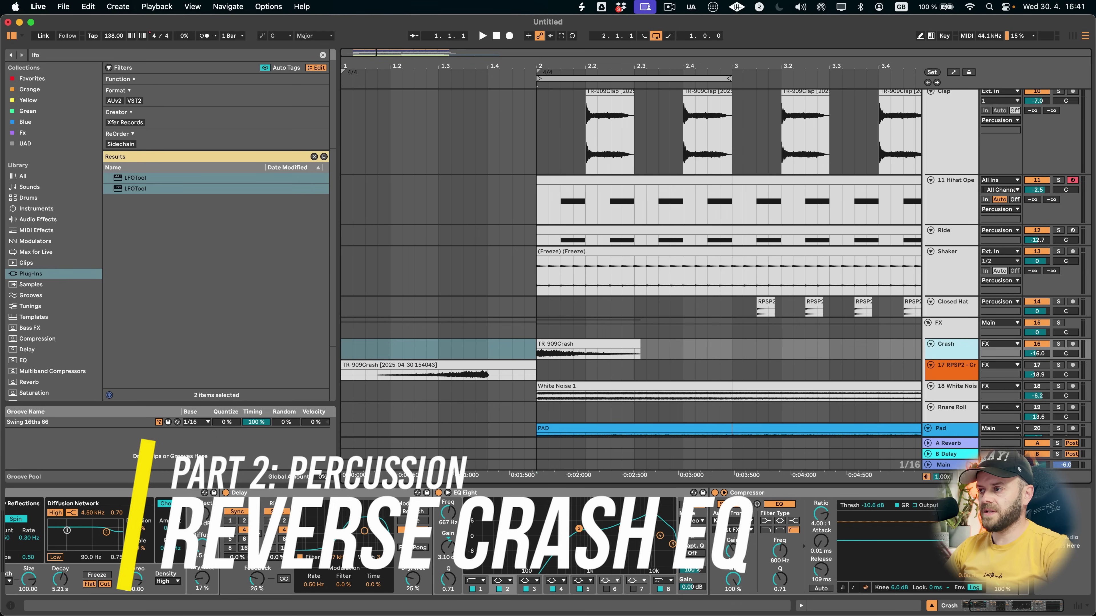
scroll(195, 532, "left", 3)
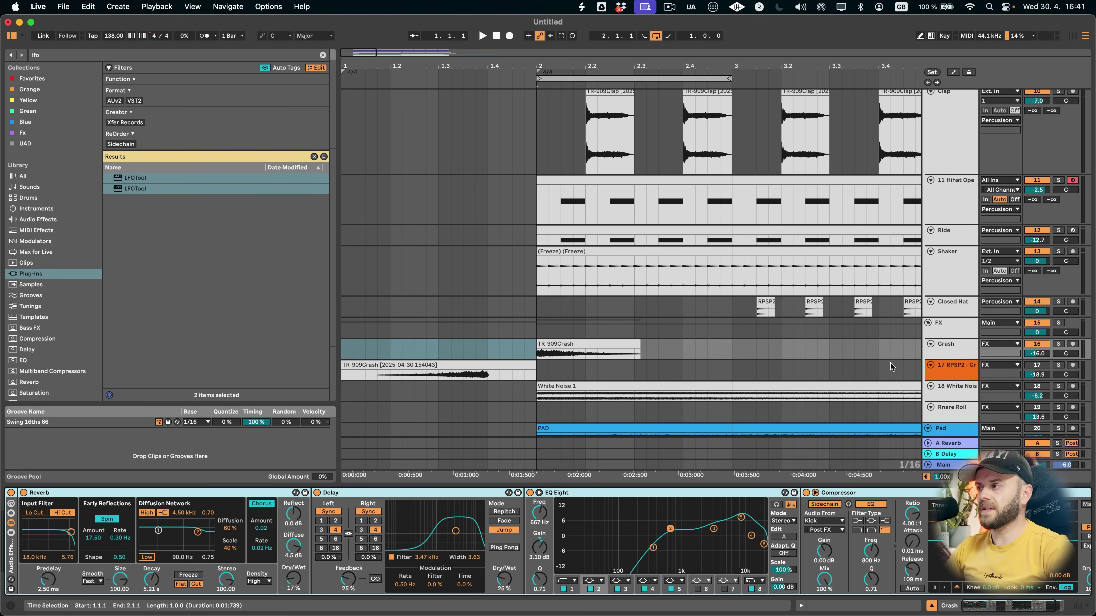
key("Down")
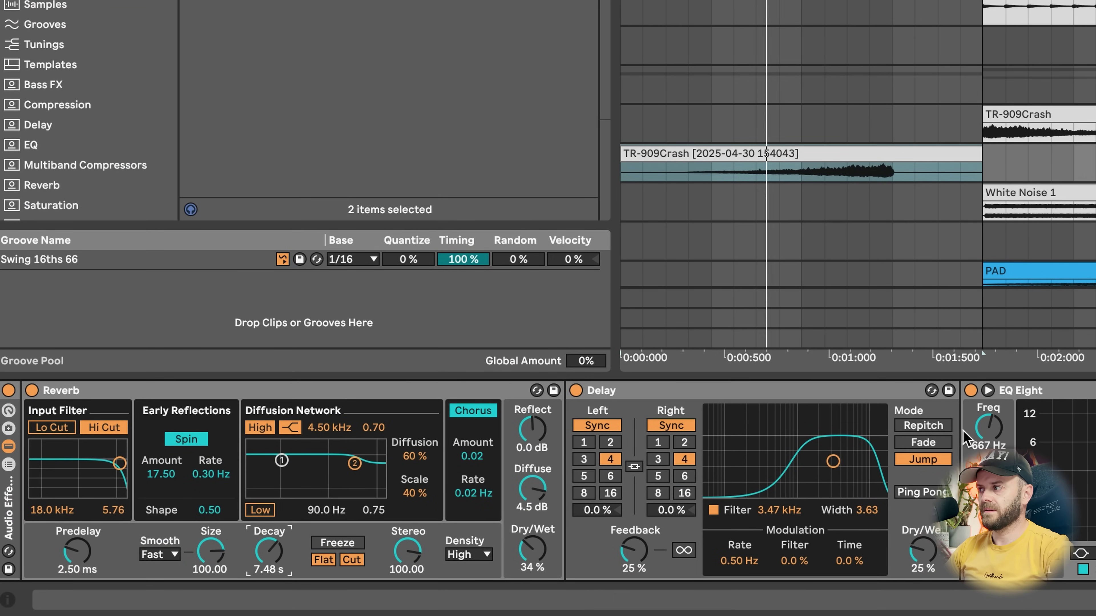
key("space")
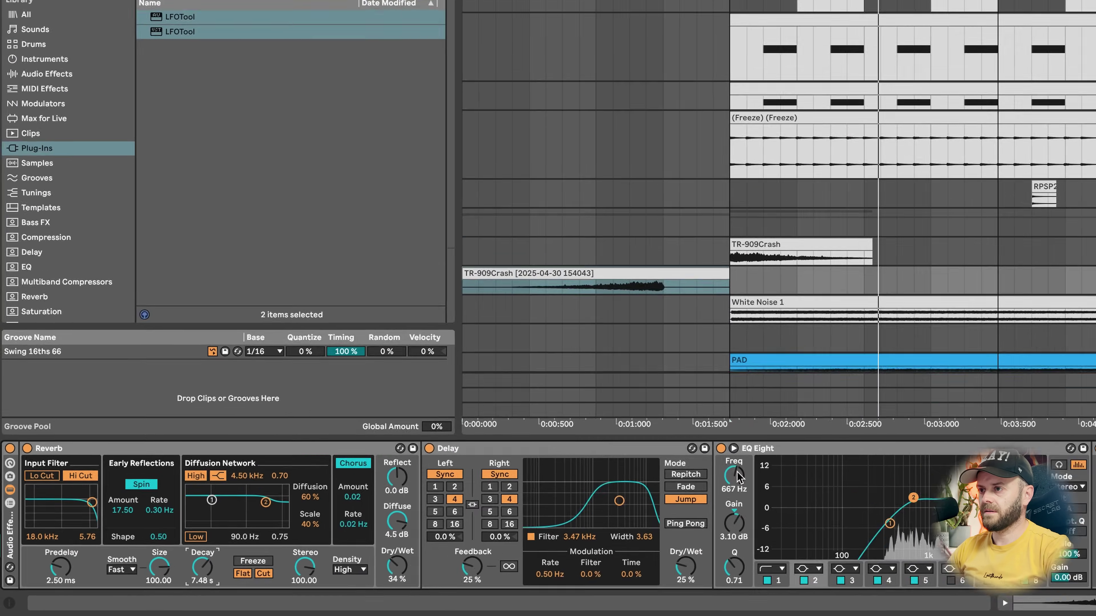
left_click(823, 521)
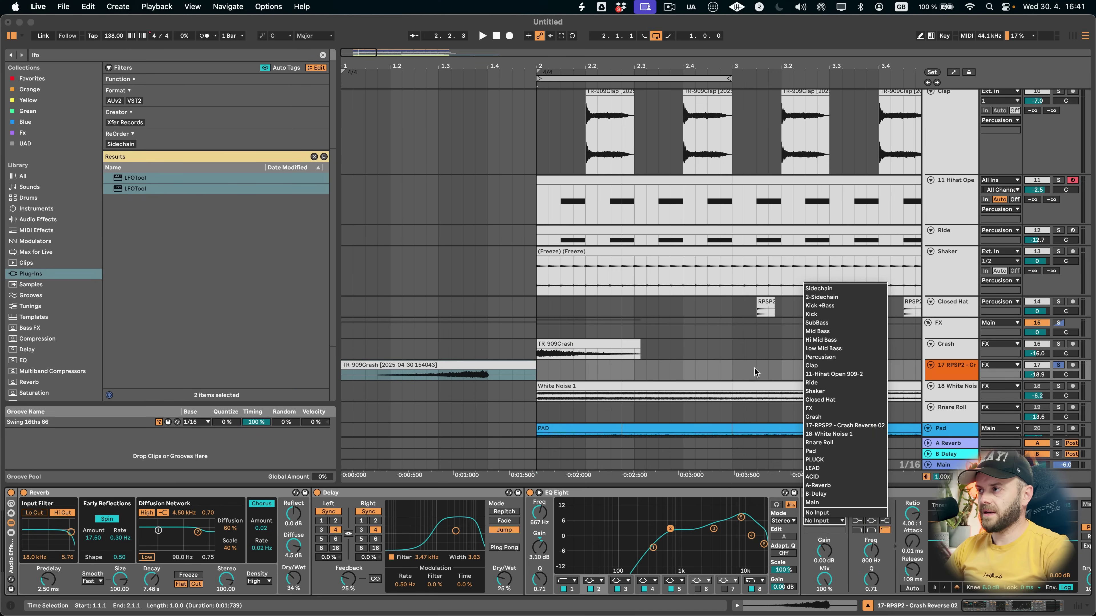
left_click(819, 315)
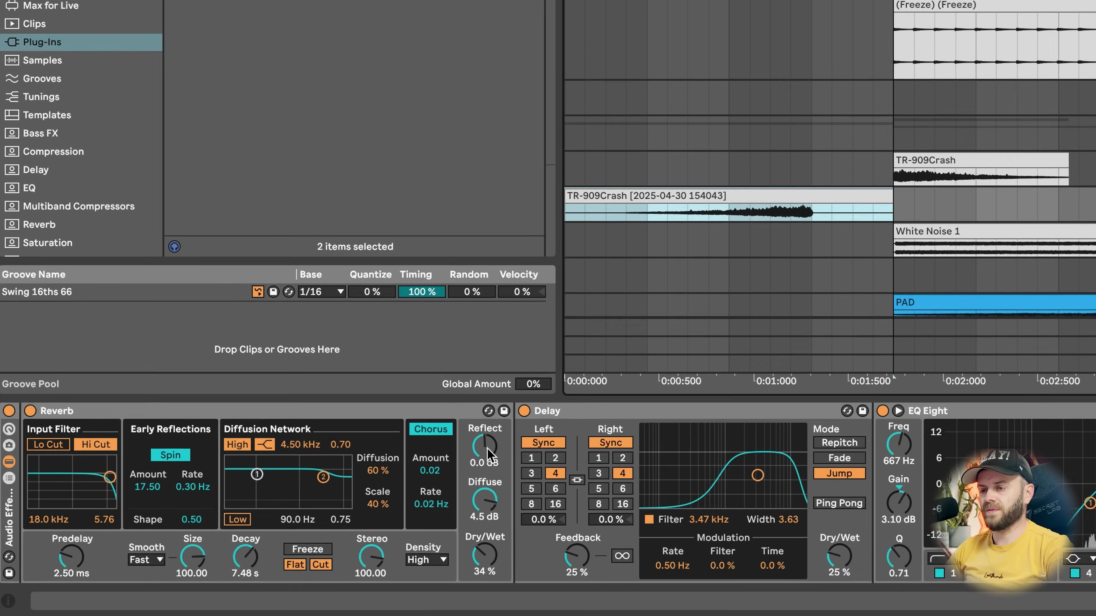
- Set the reverse crash Reverb's reflect and diffuse to 6.0 dB, raise its EQ's low cut, and set the high band to 5.58 dB at 9.79 kHz
left_click_drag(488, 453, 487, 436)
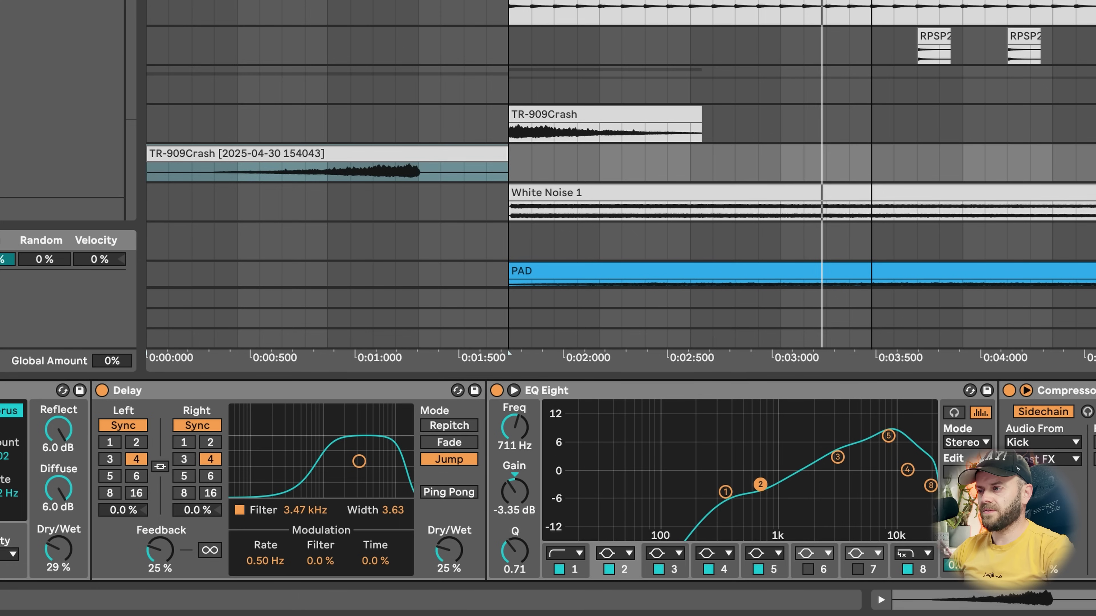
left_click(725, 492)
left_click_drag(727, 491, 774, 476)
left_click_drag(888, 436, 890, 446)
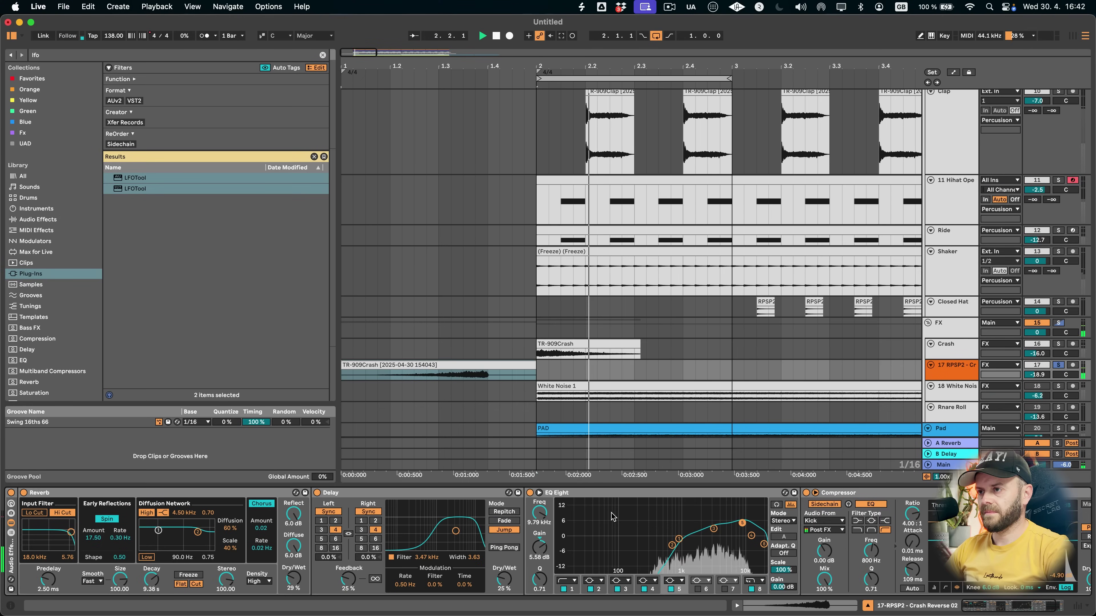
- Solo the Crash alongside the reverse crash and try a pitch change on the reverse crash clip
left_click(1060, 344)
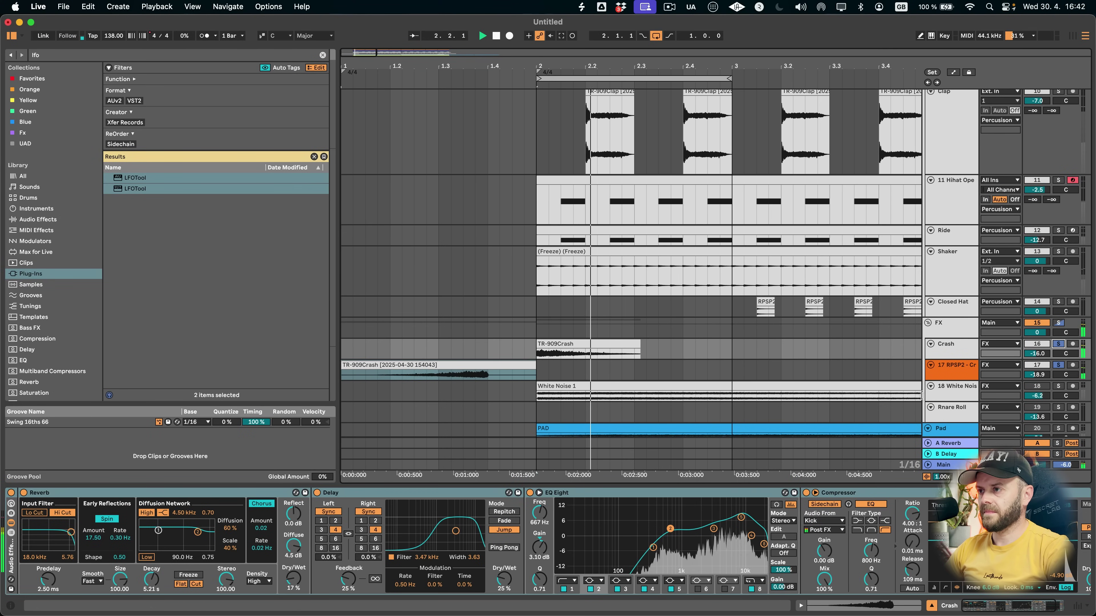
left_click(501, 370)
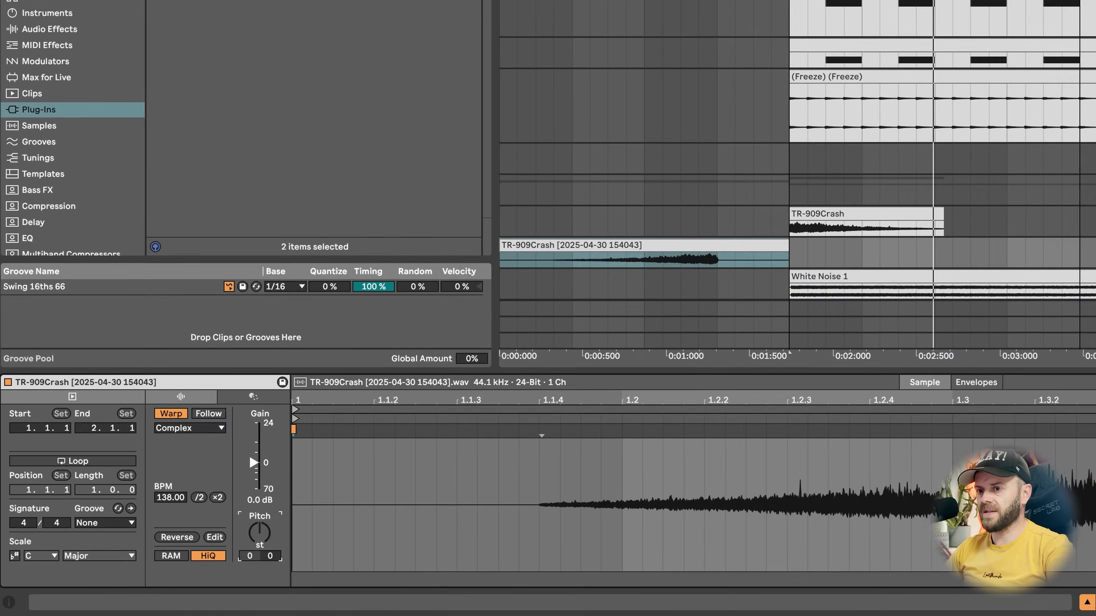
left_click_drag(179, 559, 179, 563)
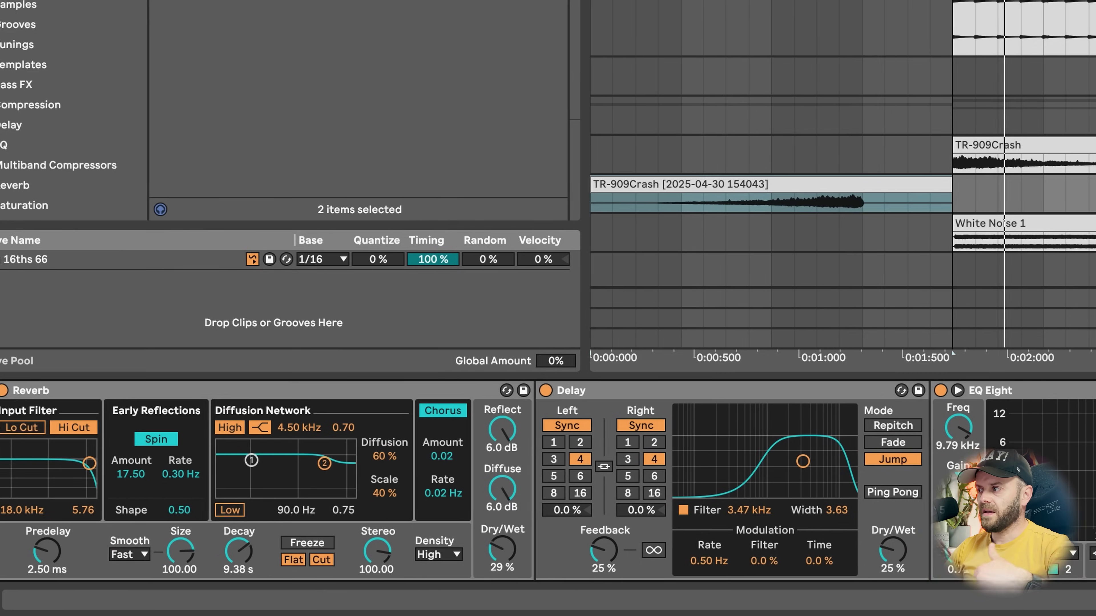
key("Up")
left_click(469, 544)
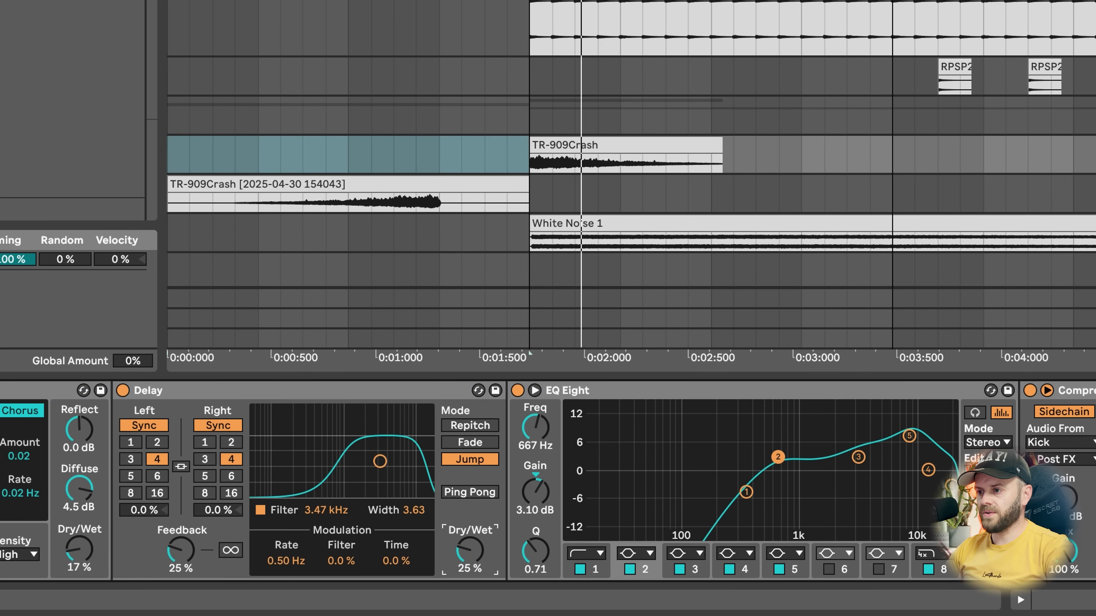
key("Down")
left_click_drag(485, 524, 485, 520)
key("space")
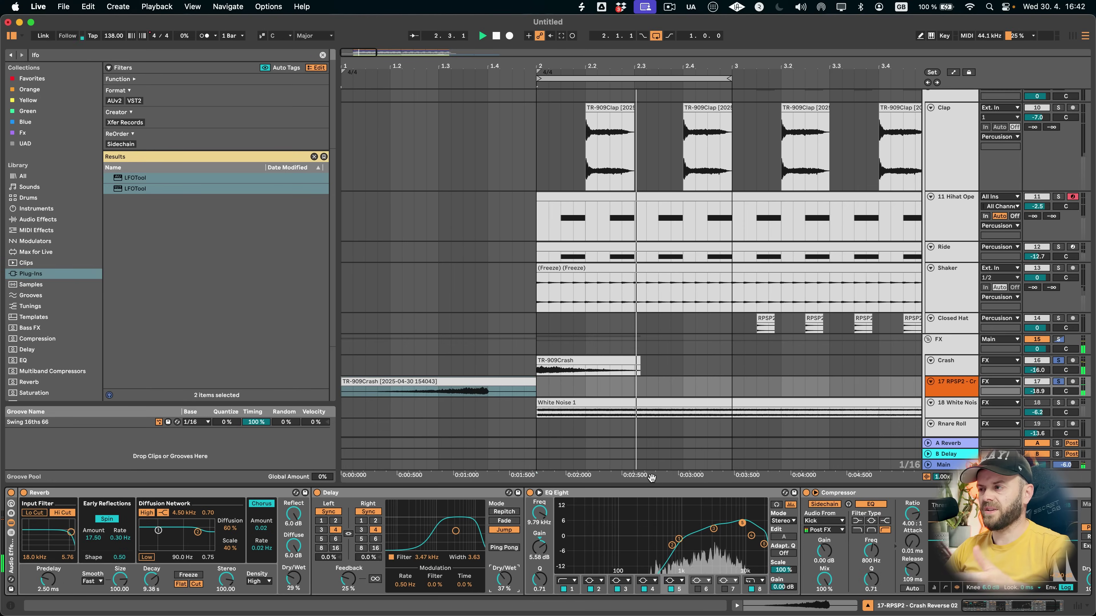
- Solo the Rnare Roll track, select its snare clip and add an EQ Eight with the expanded display
scroll(863, 334, "down", 5)
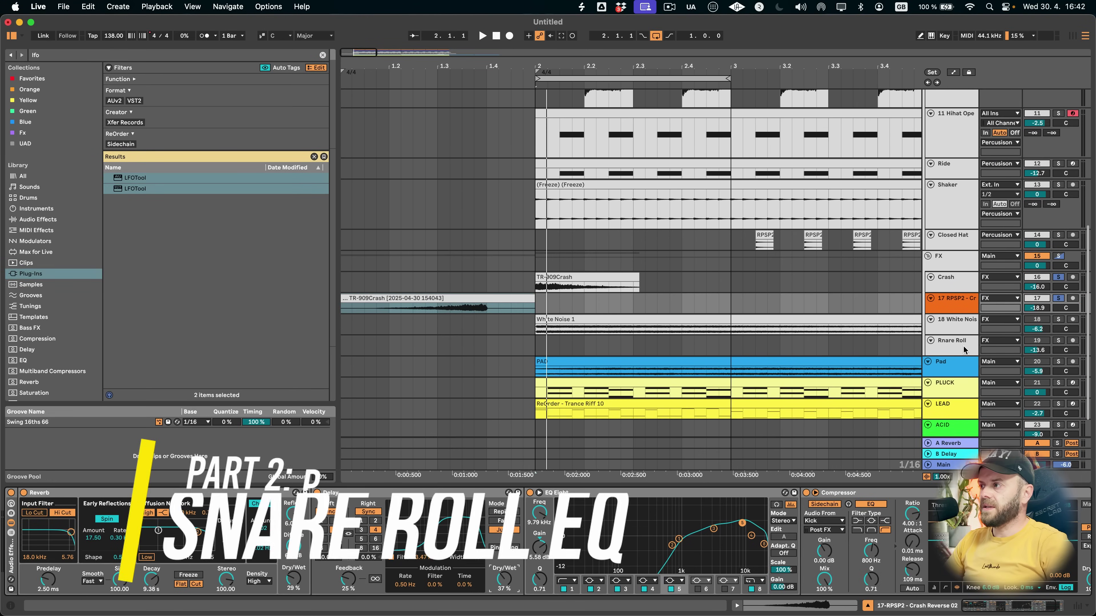
left_click(915, 363)
left_click_drag(431, 66, 343, 33)
left_click(589, 340)
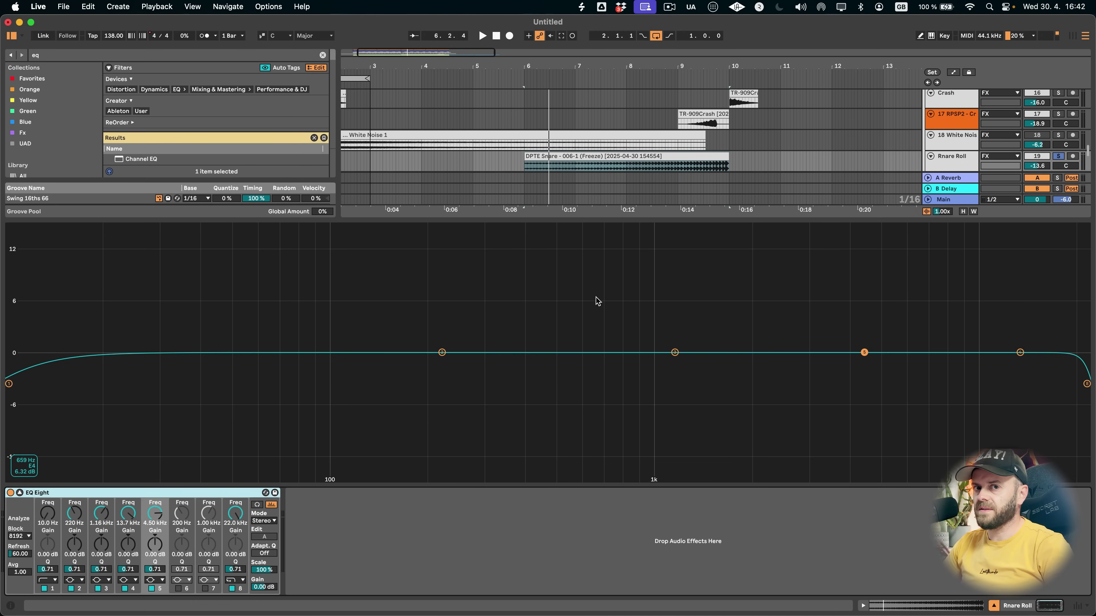
- Boost the snare roll's EQ by 1.93 dB at 212 Hz and 1.25 dB at 7.60 kHz during playback
key("space")
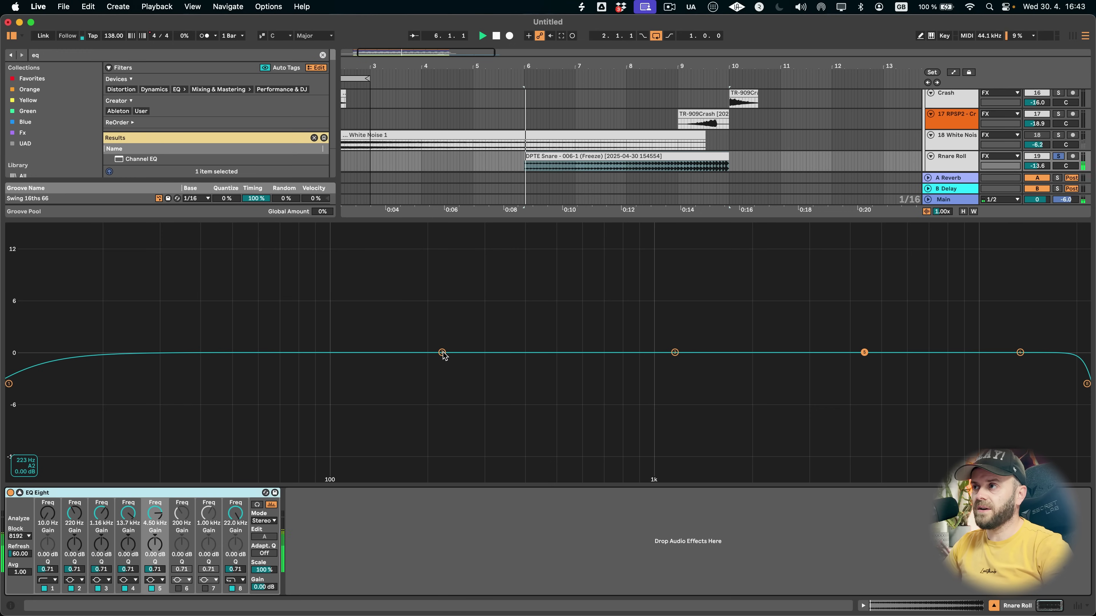
mouse_move(443, 355)
left_mouse_down()
mouse_move(440, 265)
mouse_move(437, 346)
left_mouse_up()
left_click_drag(864, 353, 938, 341)
key("space")
key("space")
left_click_drag(437, 346, 437, 337)
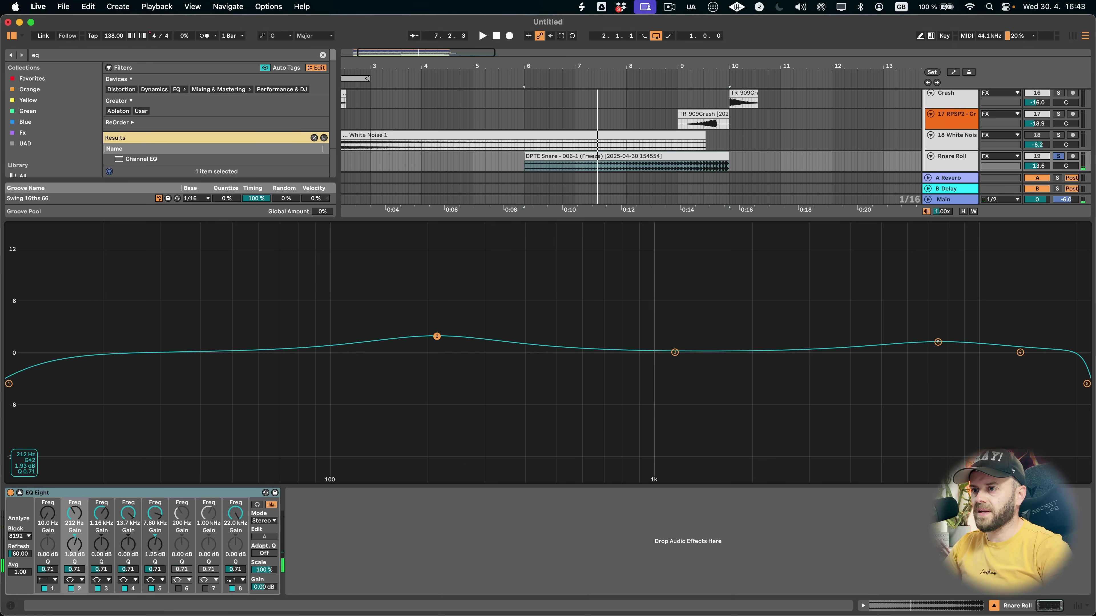
- Narrow the snare roll's two EQ boosts to Q values of 2.27 at 211 Hz and 2.18 at 7.60 kHz
left_click_drag(75, 569, 75, 552)
left_click(937, 343)
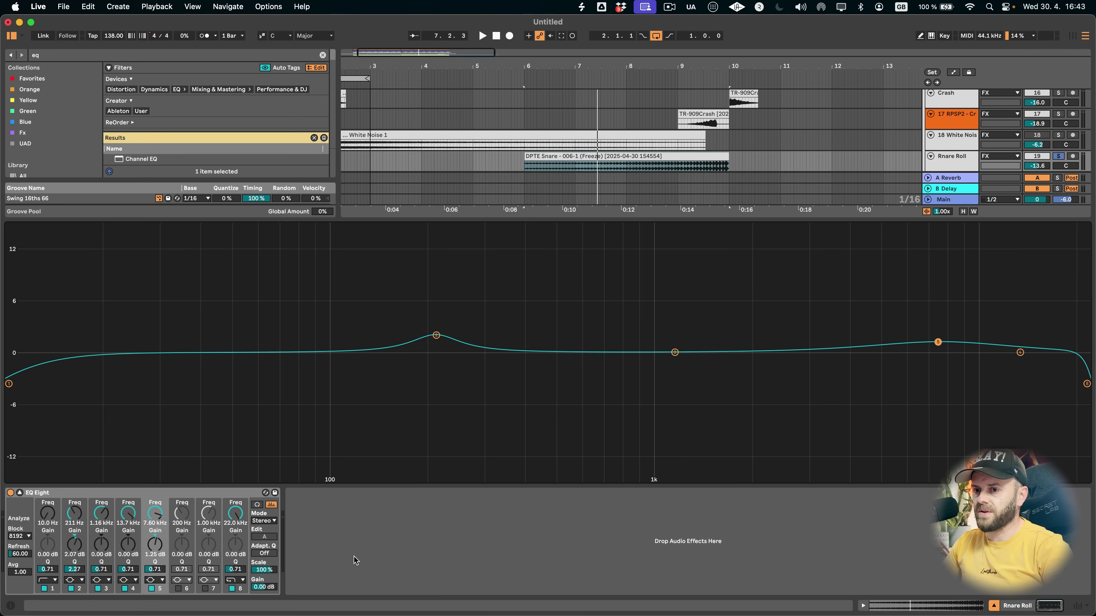
left_click_drag(144, 573, 145, 556)
key("space")
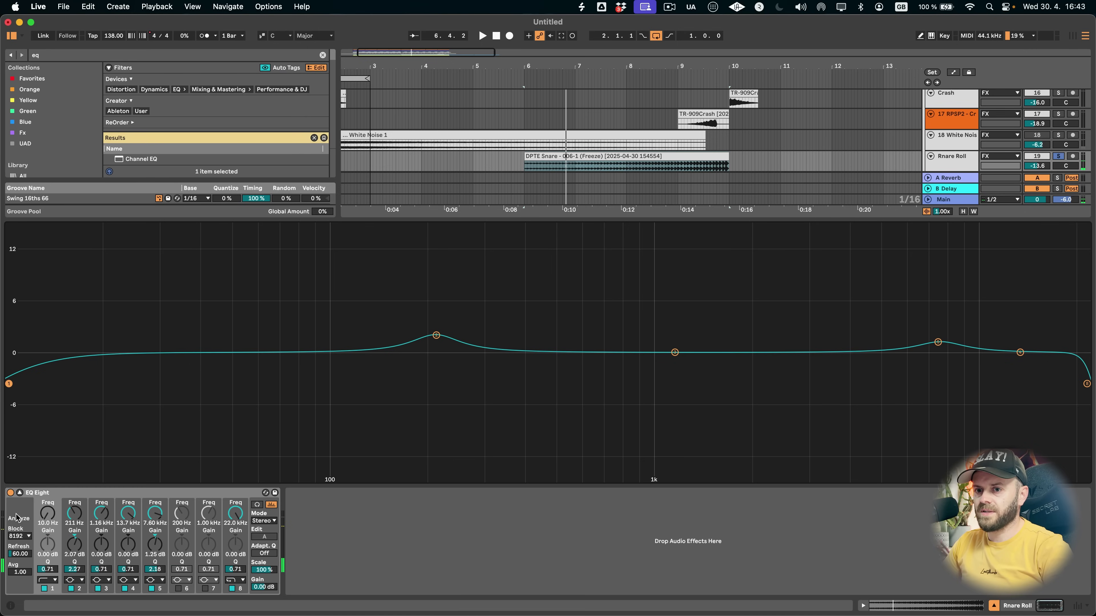
- Collapse the expanded EQ display, make the snare roll's band 1 a x4 low cut and raise its frequency beyond 100 Hz
left_click(20, 493)
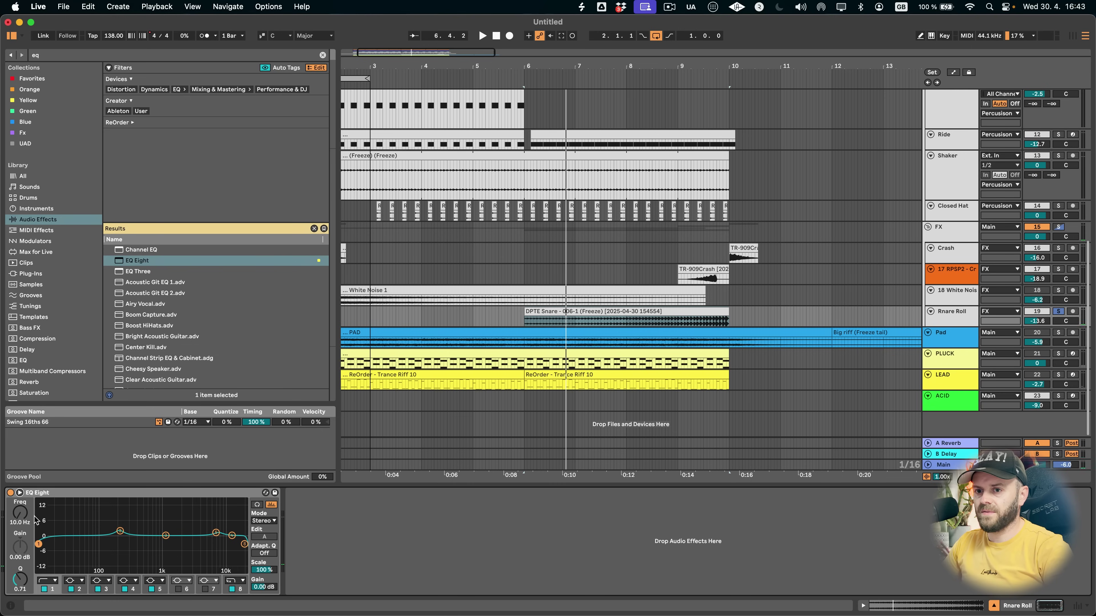
left_click(48, 581)
left_click(47, 512)
key("space")
left_click_drag(38, 544, 99, 546)
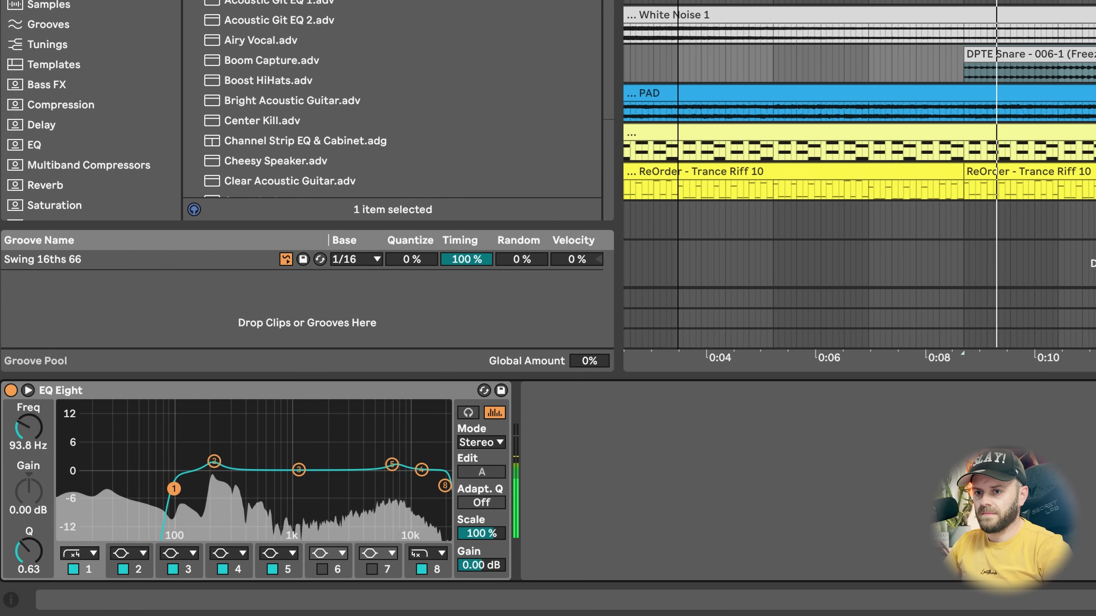
left_click_drag(174, 488, 196, 488)
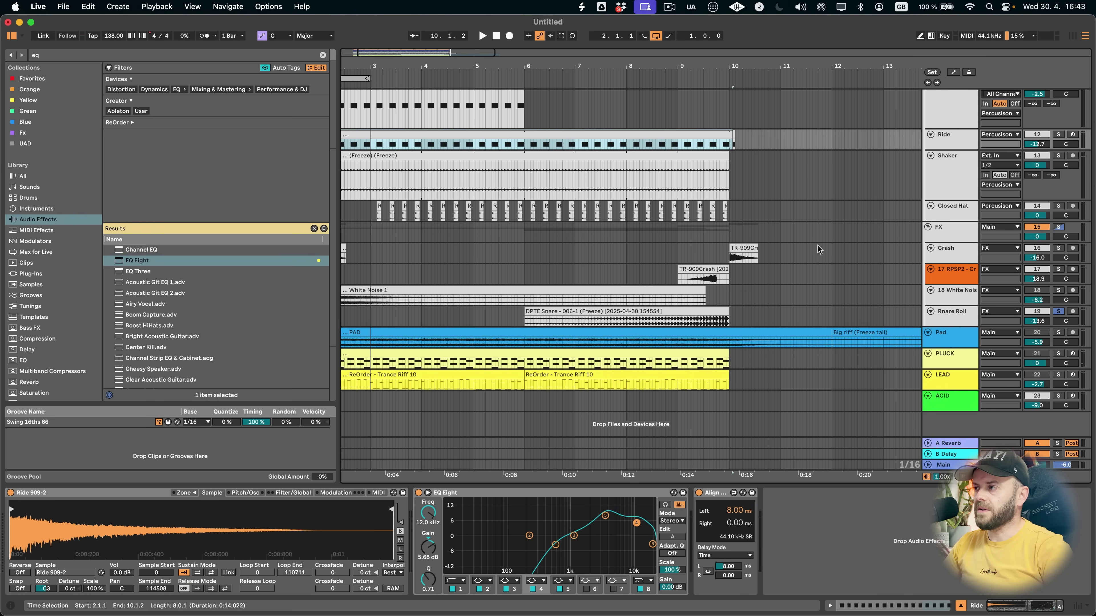
- Look through the device chains on the snare roll, White Noise and reverse crash tracks
left_click(950, 319)
left_click(946, 300)
left_click(952, 280)
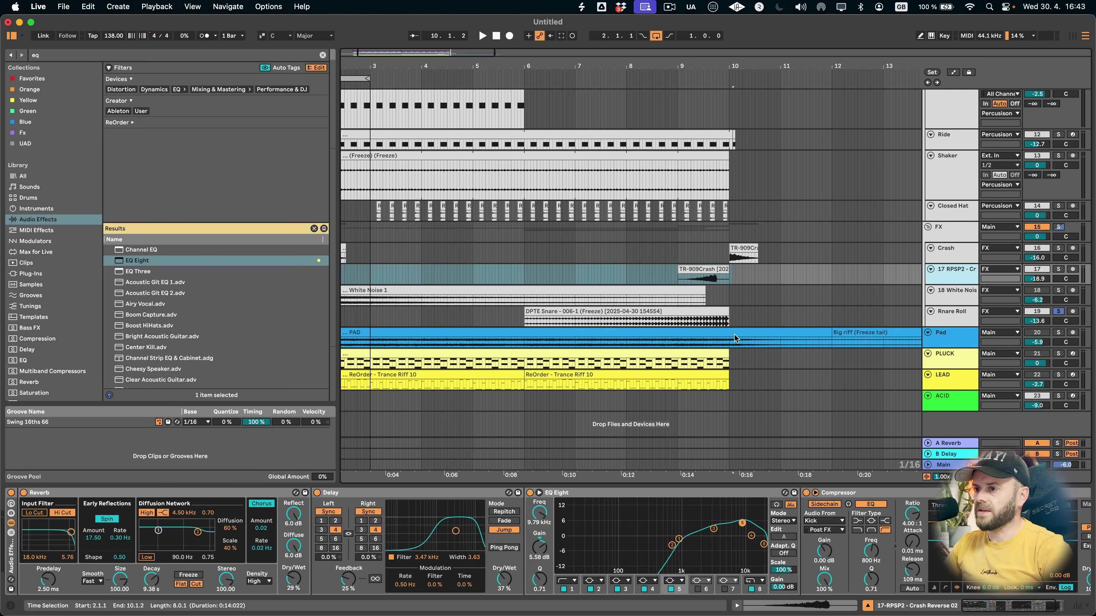
left_click(942, 317)
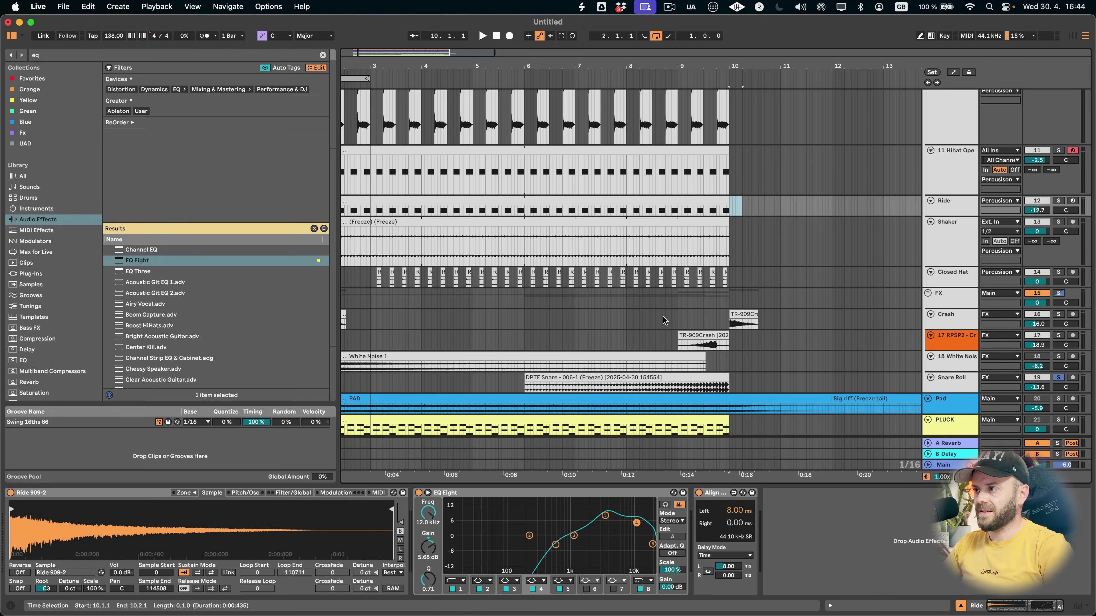
left_click(627, 324)
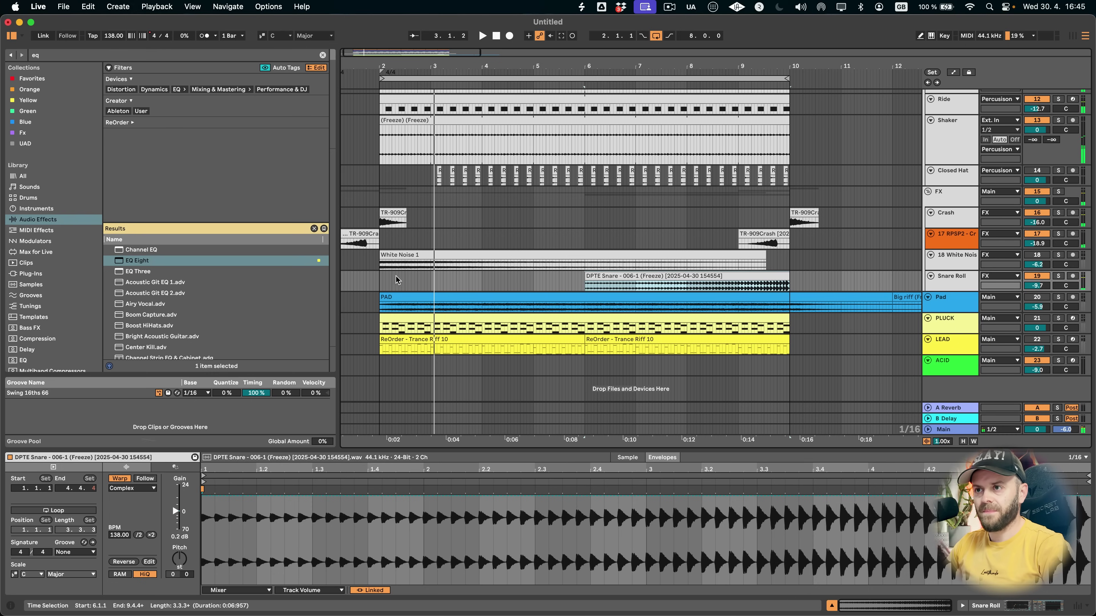
- Move the White Noise track below the Snare Roll track and add an EQ Eight to it
left_click(951, 255)
left_click(1037, 255)
left_click_drag(952, 255, 952, 291)
double_click(951, 277)
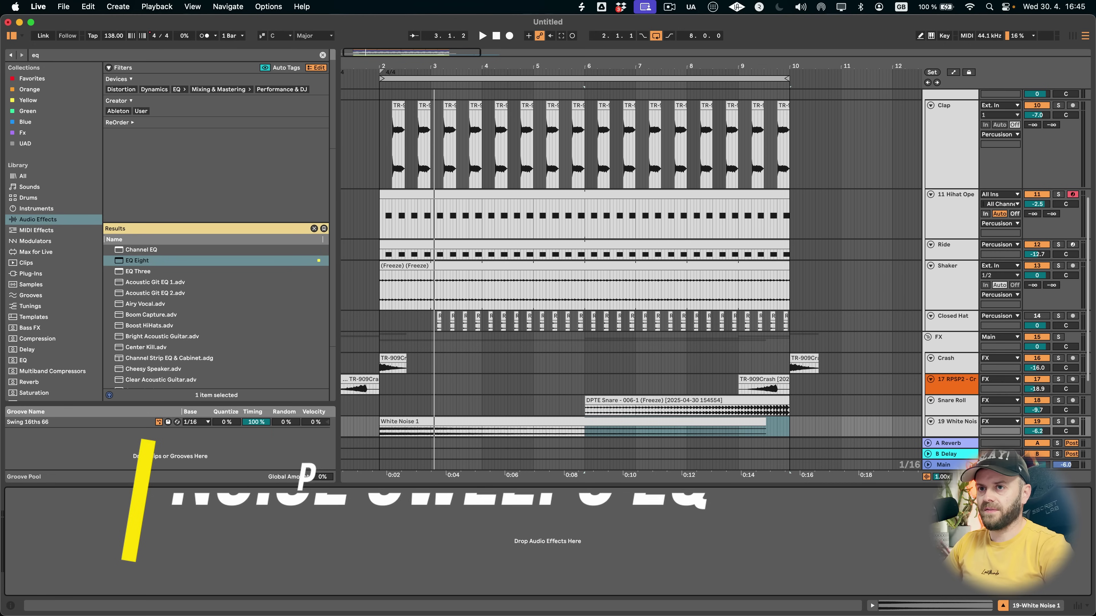
left_click_drag(167, 261, 296, 279)
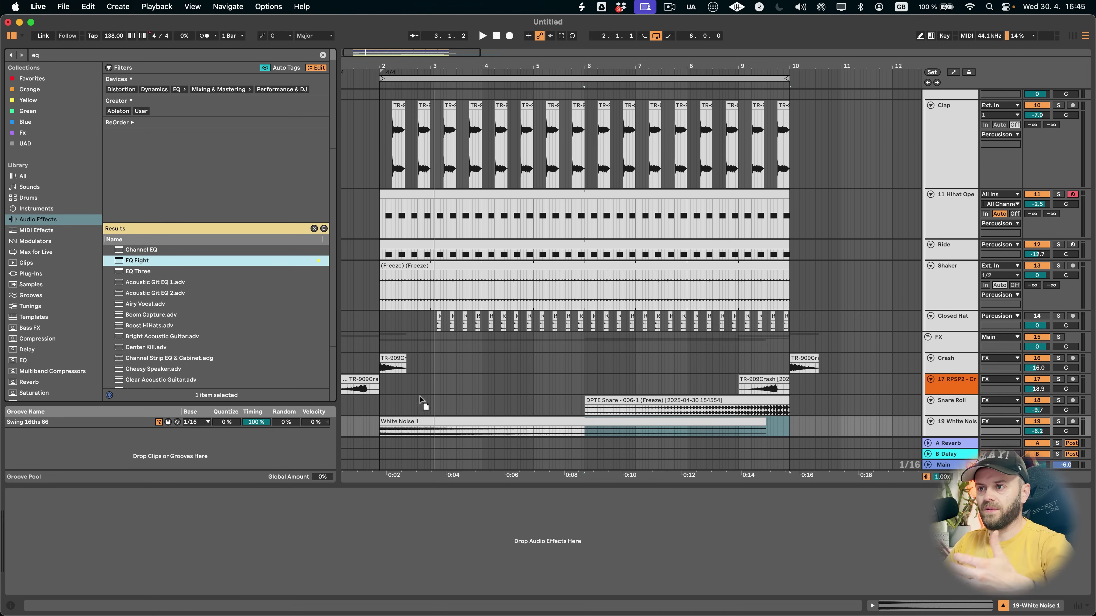
left_click_drag(420, 398, 426, 432)
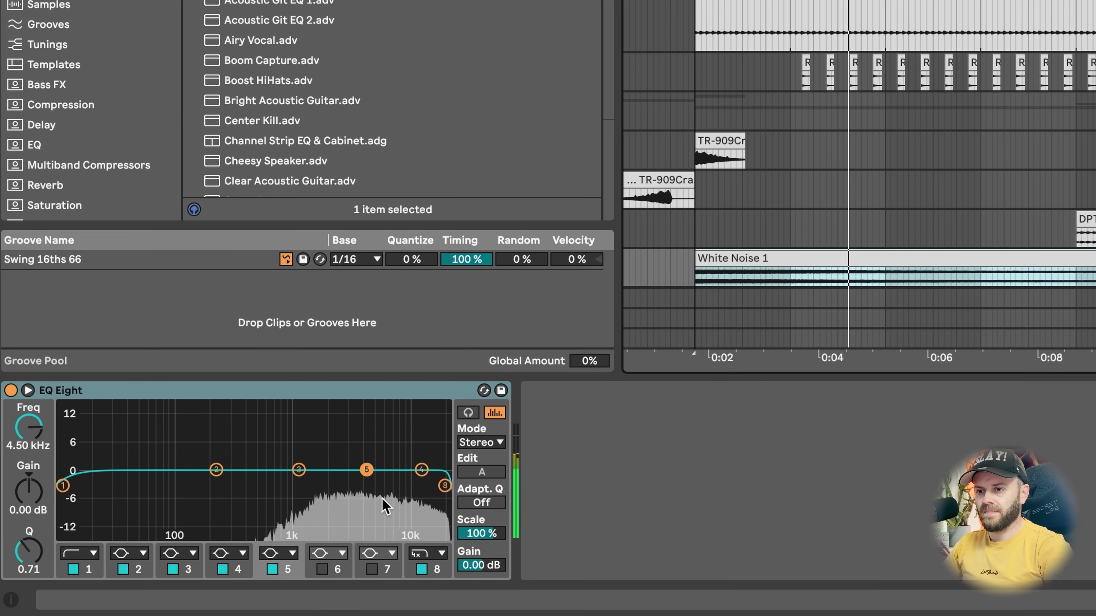
- Shape the White Noise EQ with a 562 Hz low cut, -1.36 dB at 9.58 kHz and 2.60 dB at 18.2 kHz
key("space")
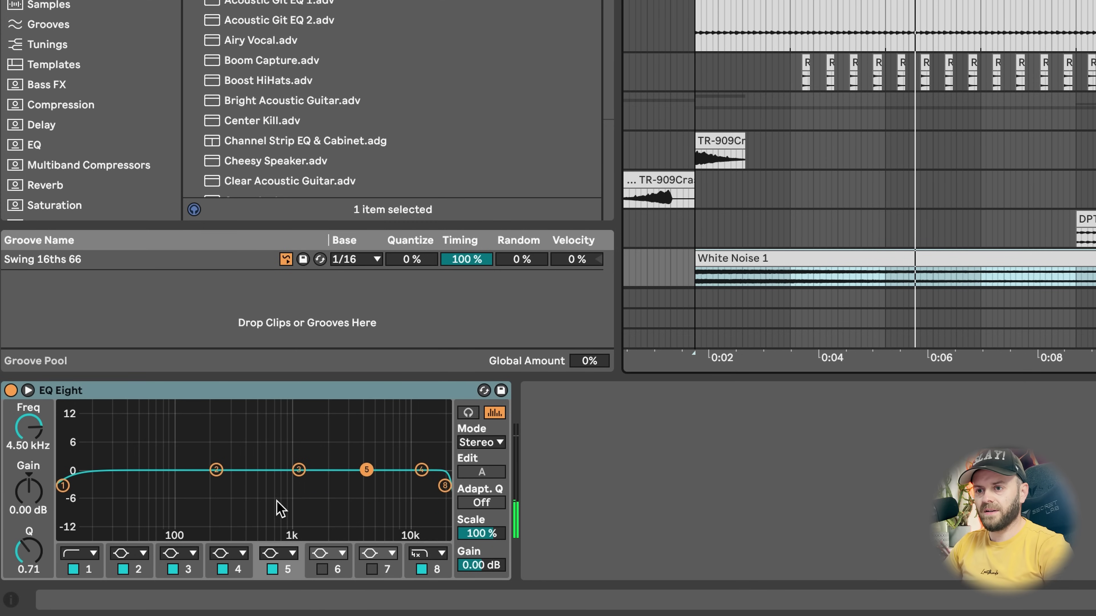
left_click_drag(63, 486, 230, 492)
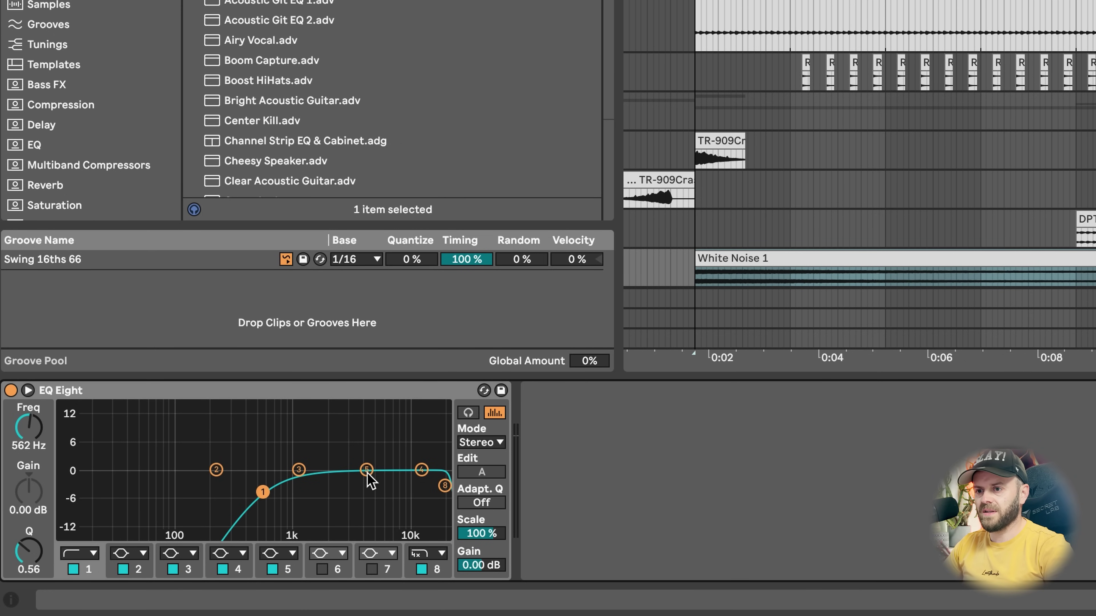
key("space")
left_click_drag(367, 472, 404, 476)
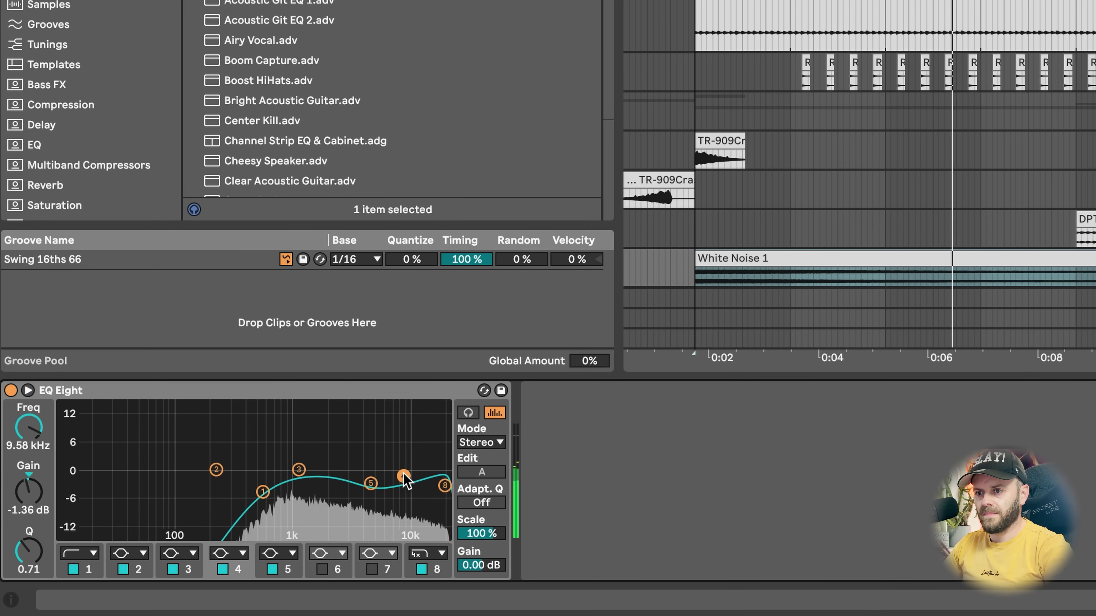
left_click(299, 469)
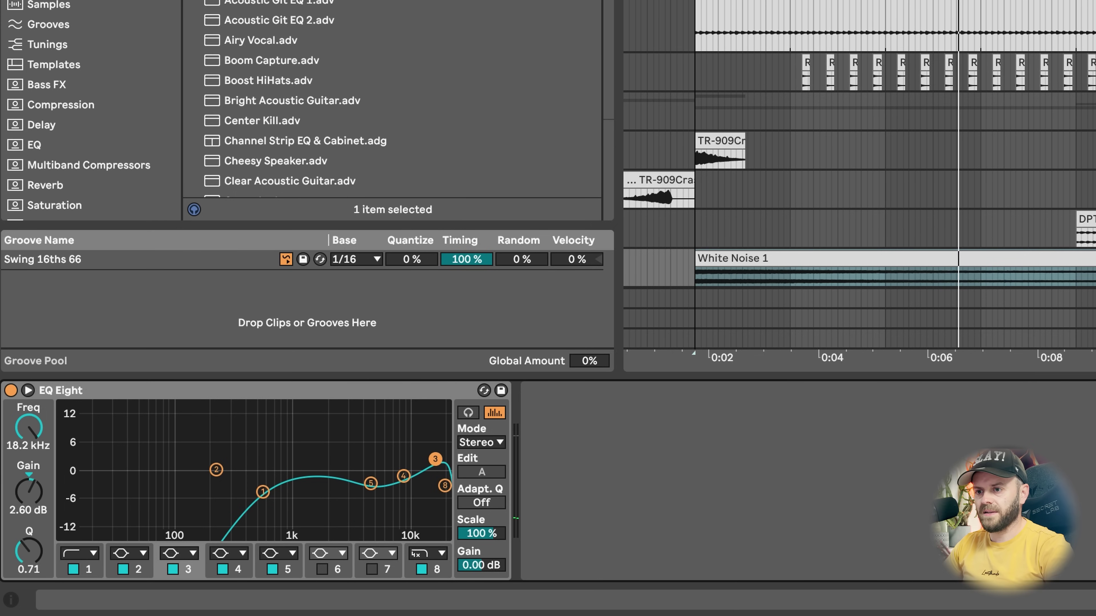
left_click(444, 486)
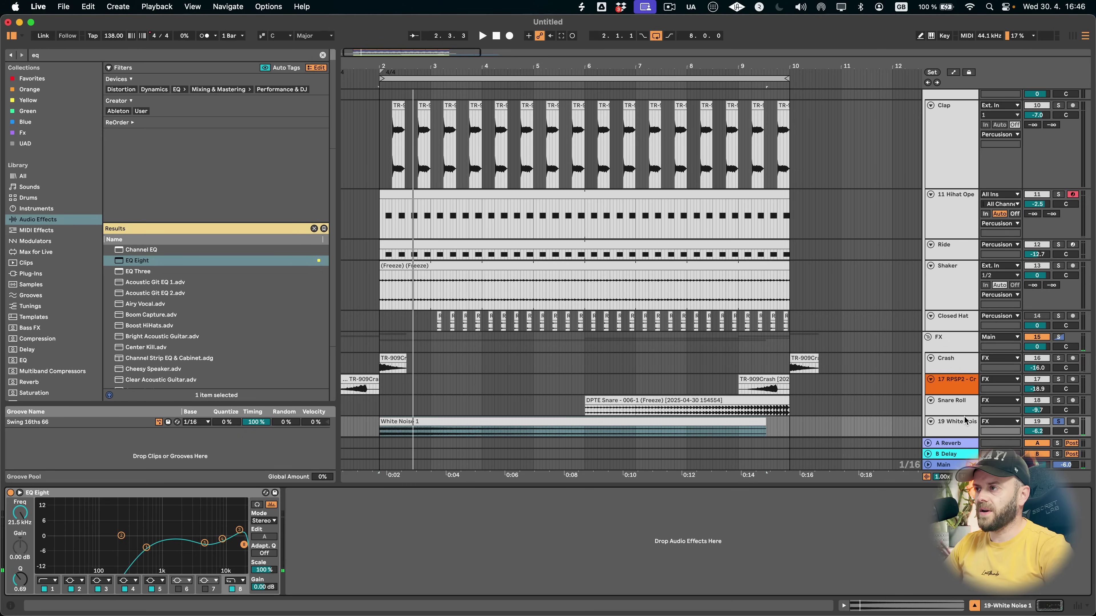
- Copy the Shaker's kick-sidechained Compressor to the White Noise track after its EQ Eight
left_click(947, 281)
left_click_drag(733, 492, 722, 422)
left_click_drag(722, 422, 717, 427)
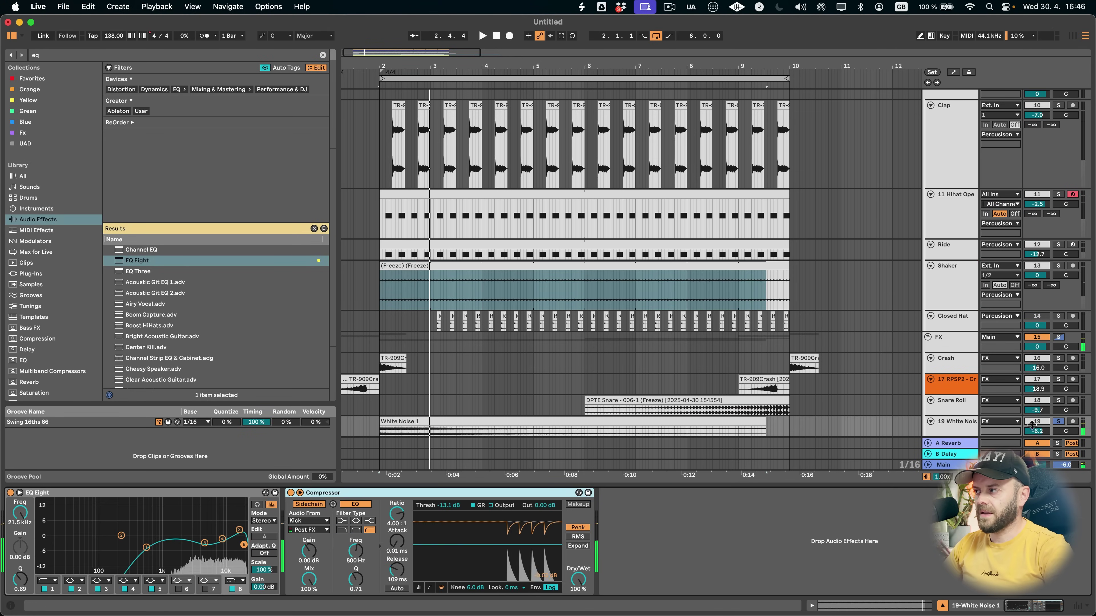
- Unsolo the White Noise track and lower its volume to -8.4 dB while the full mix plays
left_click(1061, 422)
left_click(1060, 423)
left_click(751, 378)
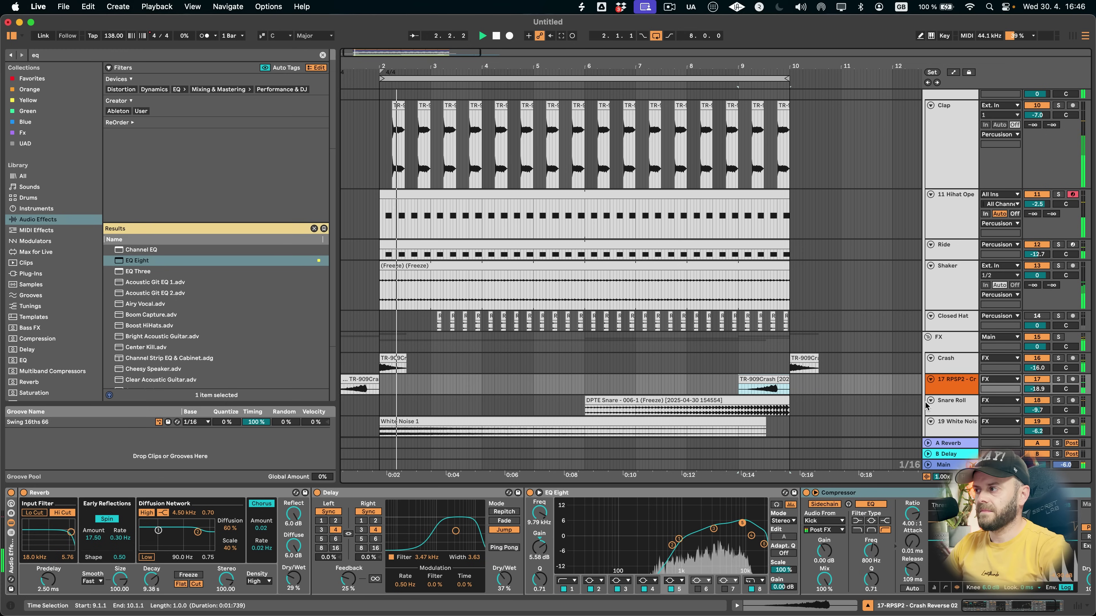
left_click_drag(1037, 431, 1037, 435)
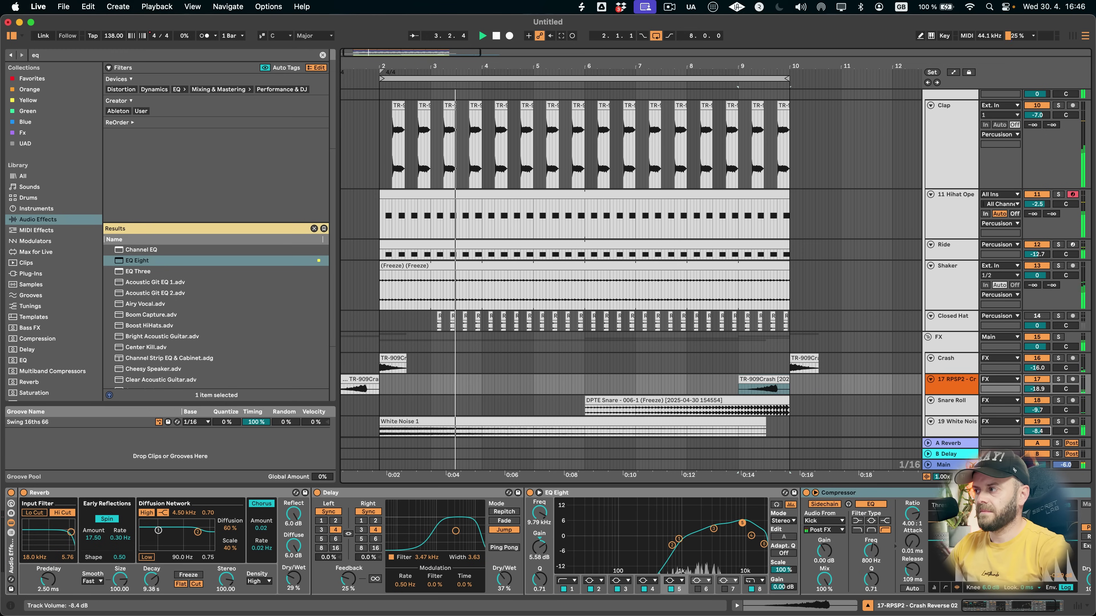
- On the ACID track's EQ Eight, boost 0.37 dB at 11.6 kHz and add a x4 low cut at 111 Hz
scroll(714, 377, "down", 5)
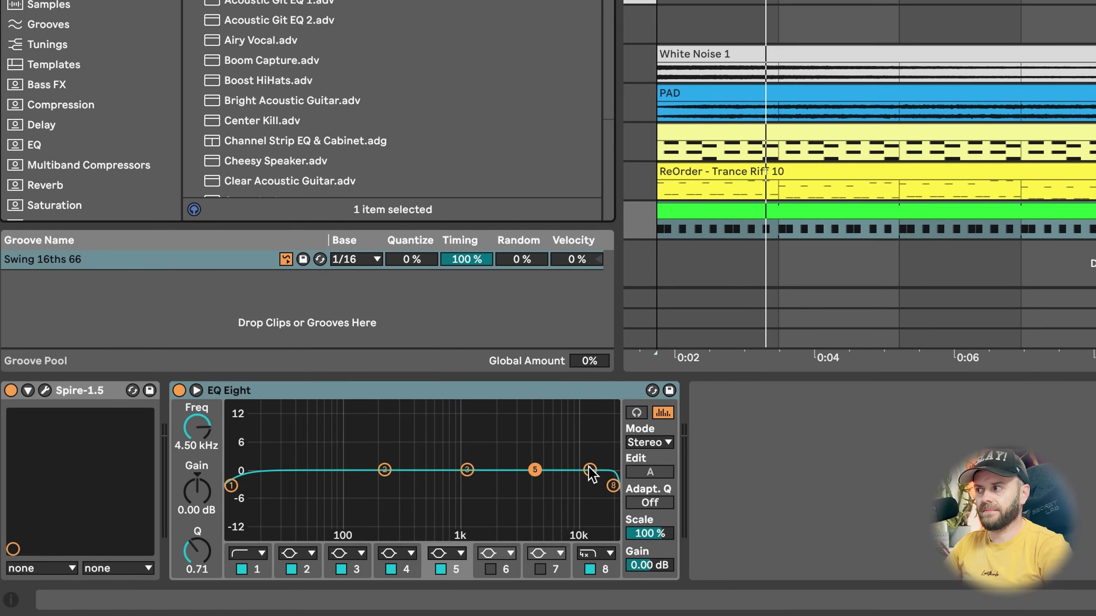
key("space")
mouse_move(590, 469)
left_mouse_down()
mouse_move(580, 412)
mouse_move(581, 469)
left_mouse_up()
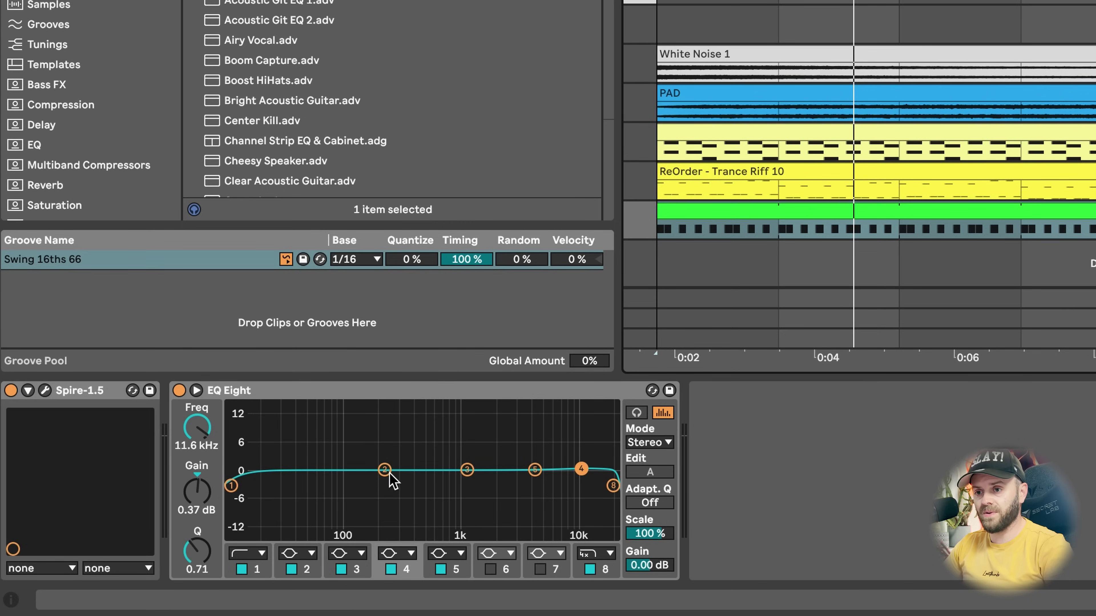
left_click(251, 555)
left_click(255, 429)
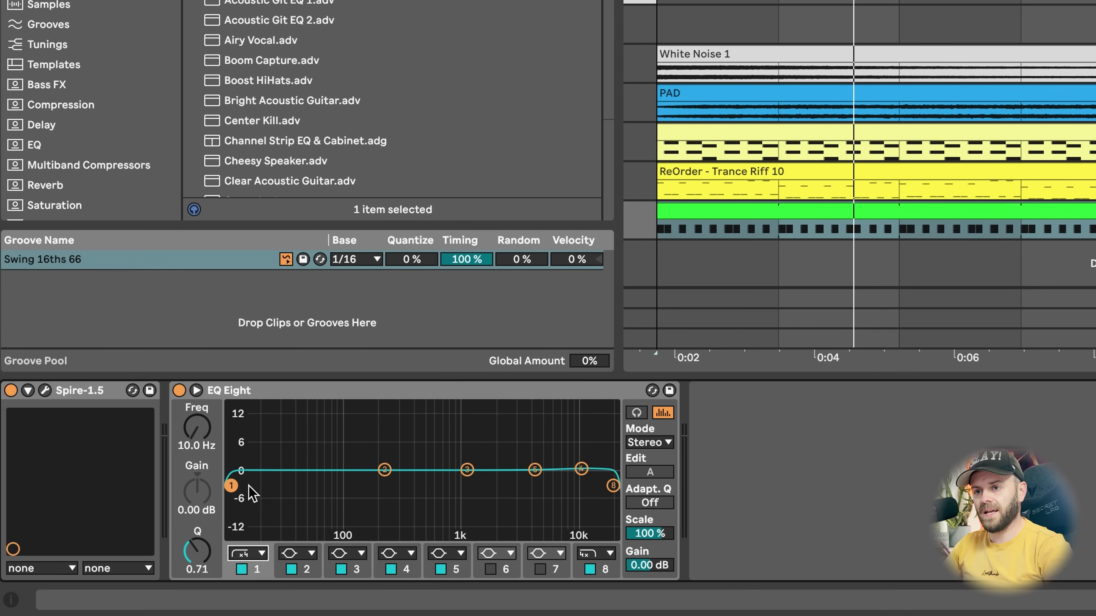
key("space")
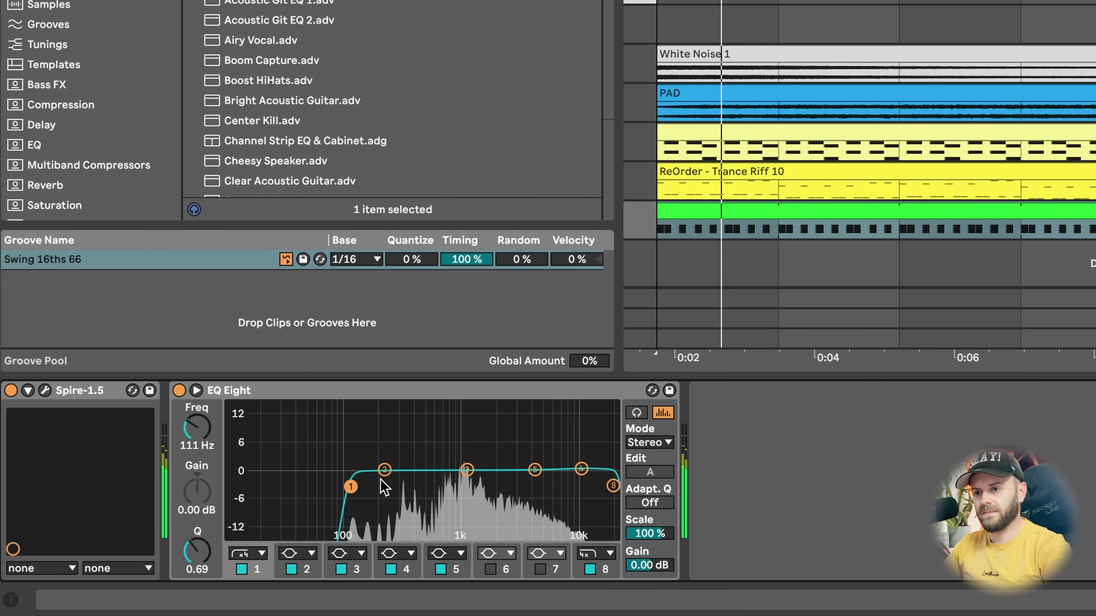
- Boost the ACID EQ's band 2 by 4.09 dB at 235 Hz, raise band 3, and set band 5 to 2.36 dB at 4.45 kHz
left_click_drag(383, 470, 403, 449)
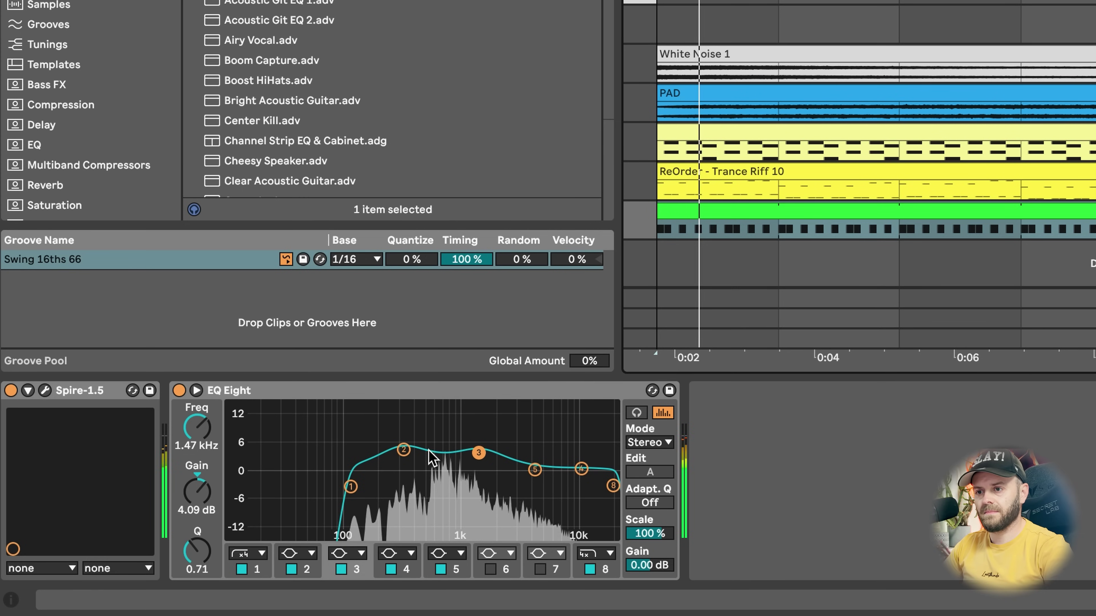
left_click(405, 451)
left_click_drag(387, 453, 388, 453)
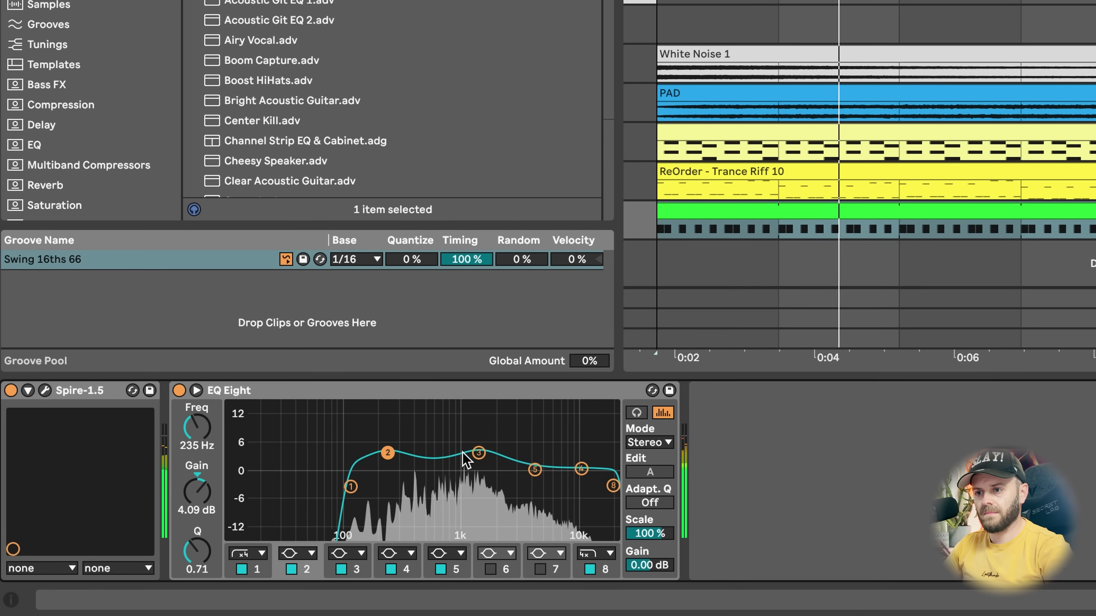
left_click_drag(478, 453, 534, 460)
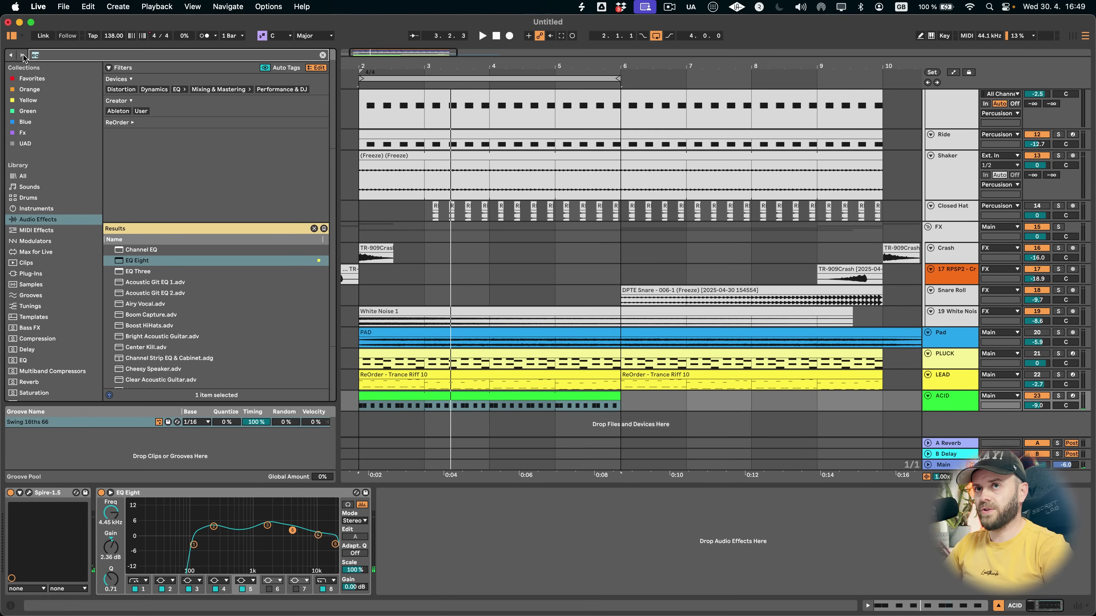
- Insert a Roar effect before the ACID track's EQ Eight and set its routing to Multi Band
type("ri")
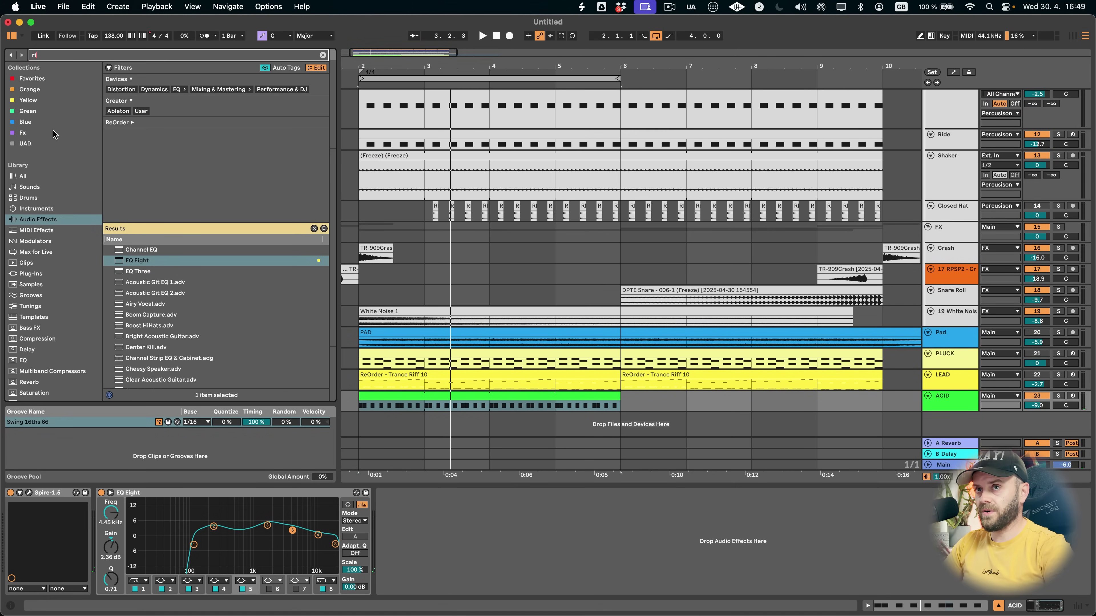
key("BackSpace")
type("oar")
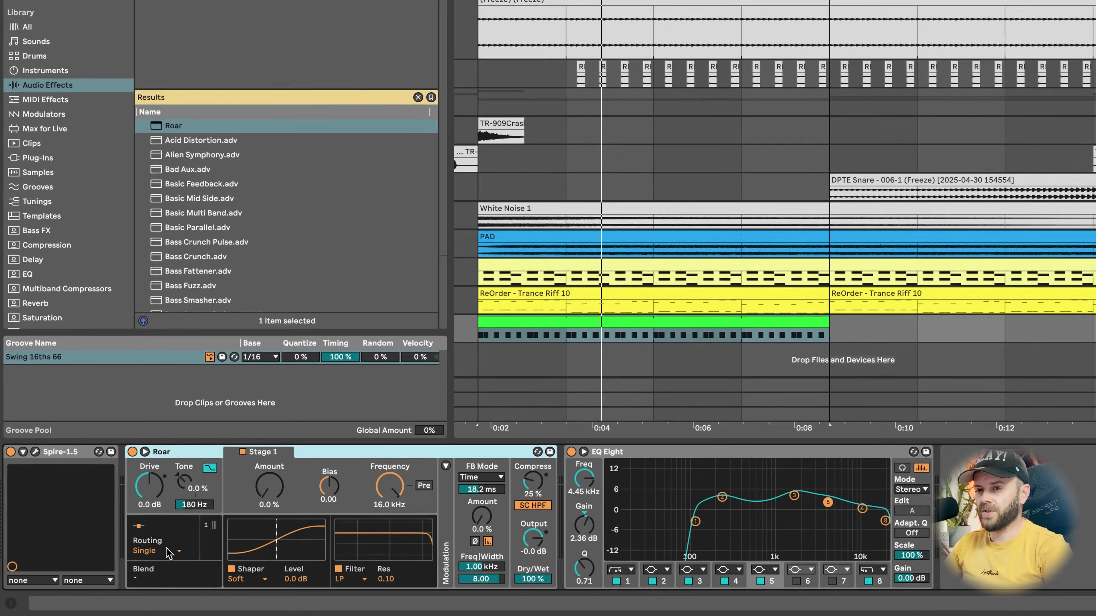
left_click(168, 554)
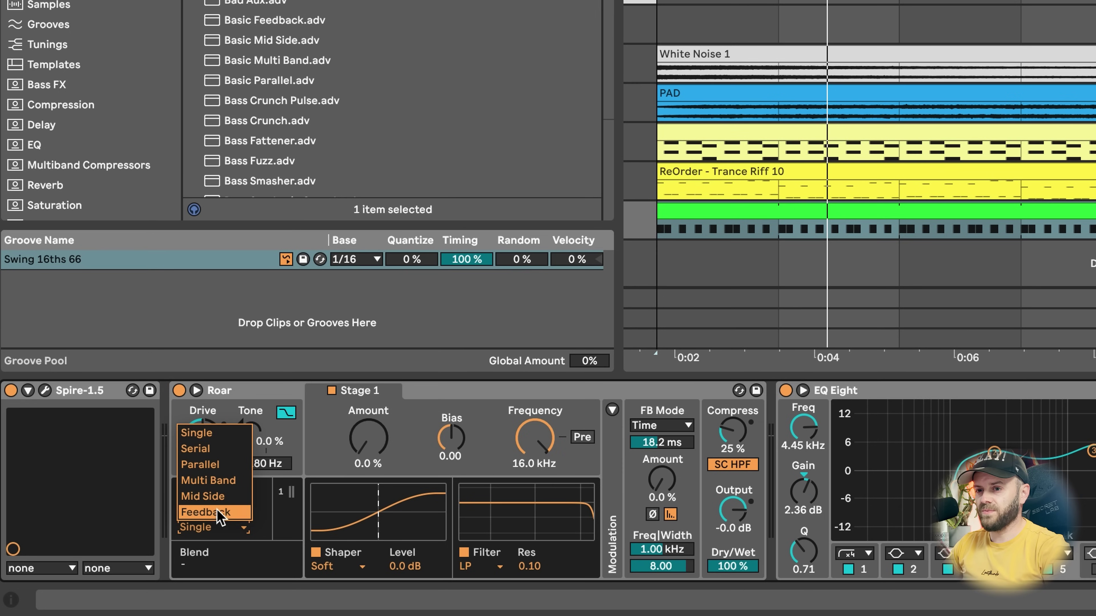
left_click(161, 520)
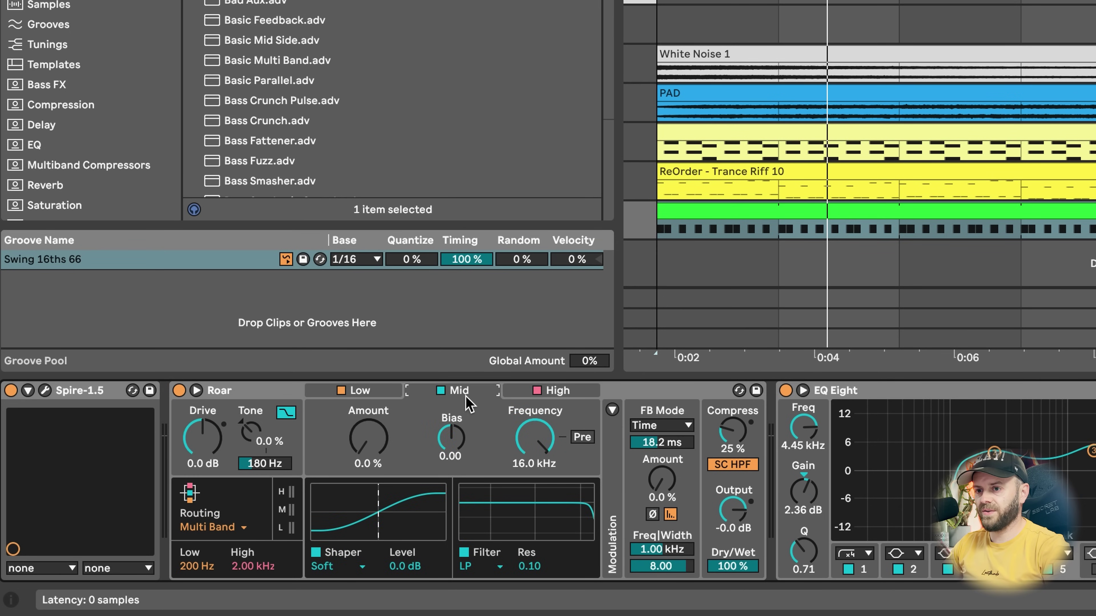
- Set Roar's amount to 7.1% for Mid and 13% for High with output at -5.6 dB, comparing it against bypass
key("space")
left_click_drag(369, 443, 370, 427)
left_click(556, 391)
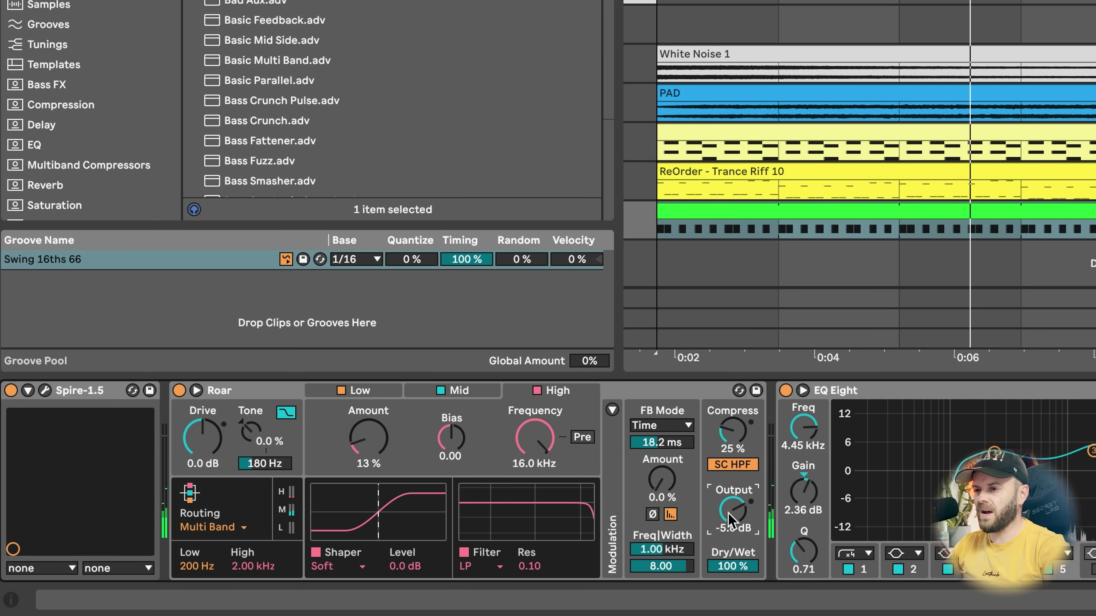
left_click(178, 390)
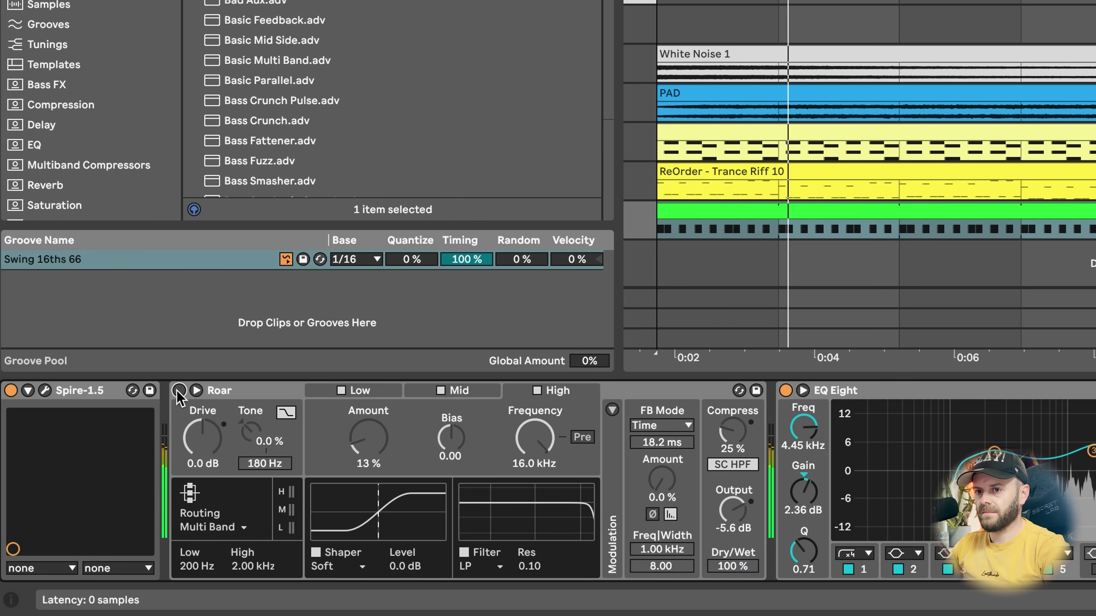
left_click(179, 391)
left_click(460, 391)
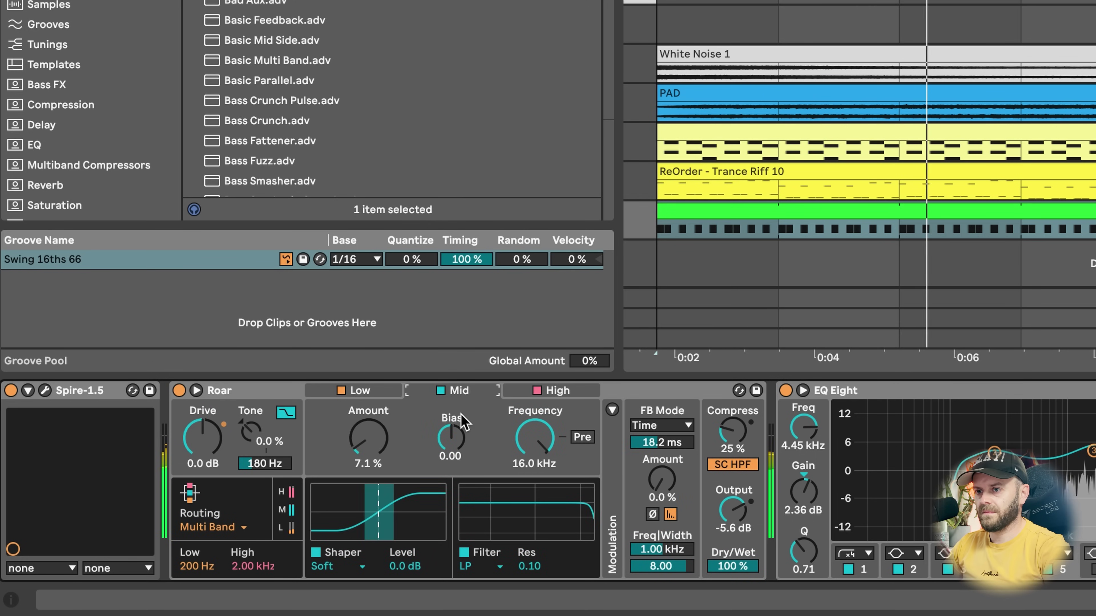
- Fine-tune the Mid band's Amount in the ACID track's Roar, and solo the Pad track with an EQ Eight added
left_click_drag(363, 451, 366, 441)
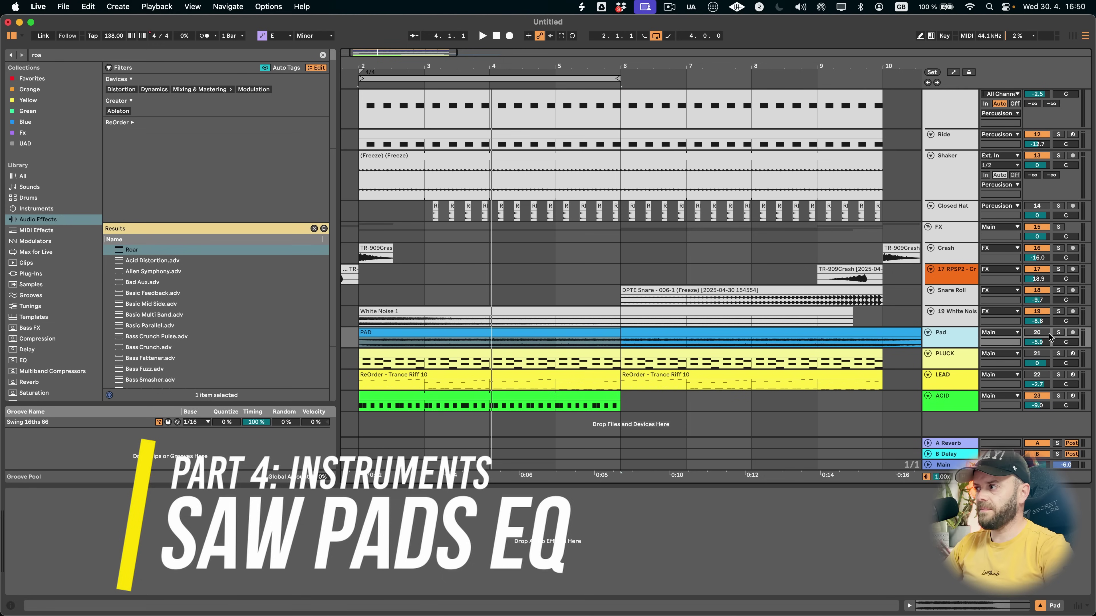
left_click(1058, 332)
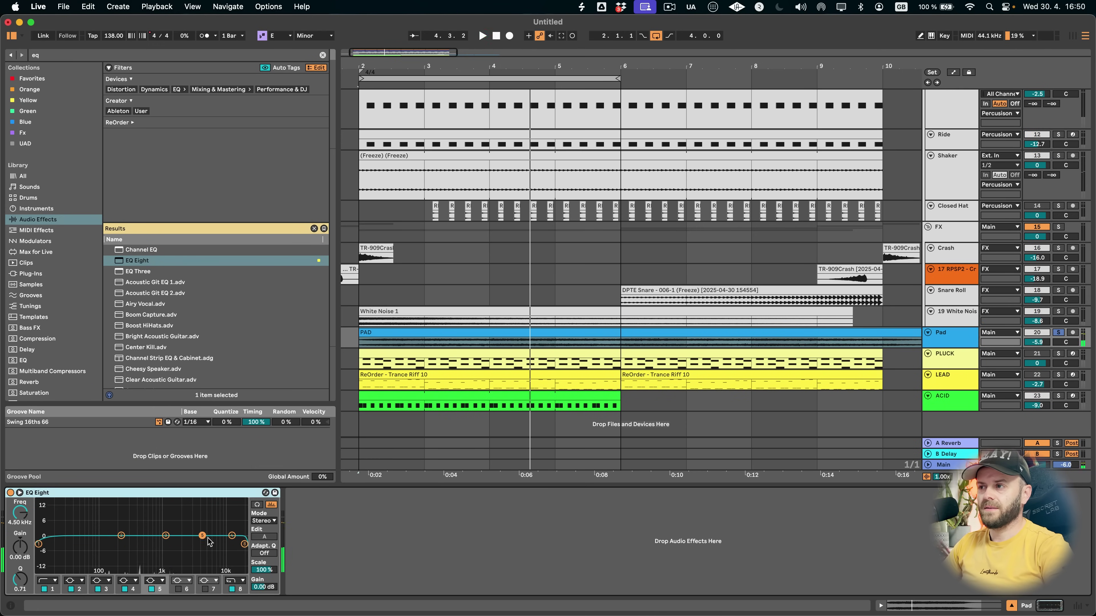
- Copy the SubBass, Hi Mid Bass and Low Mid Bass clips starting at bar 6 over the four bars starting at bar 2
scroll(648, 242, "up", 10)
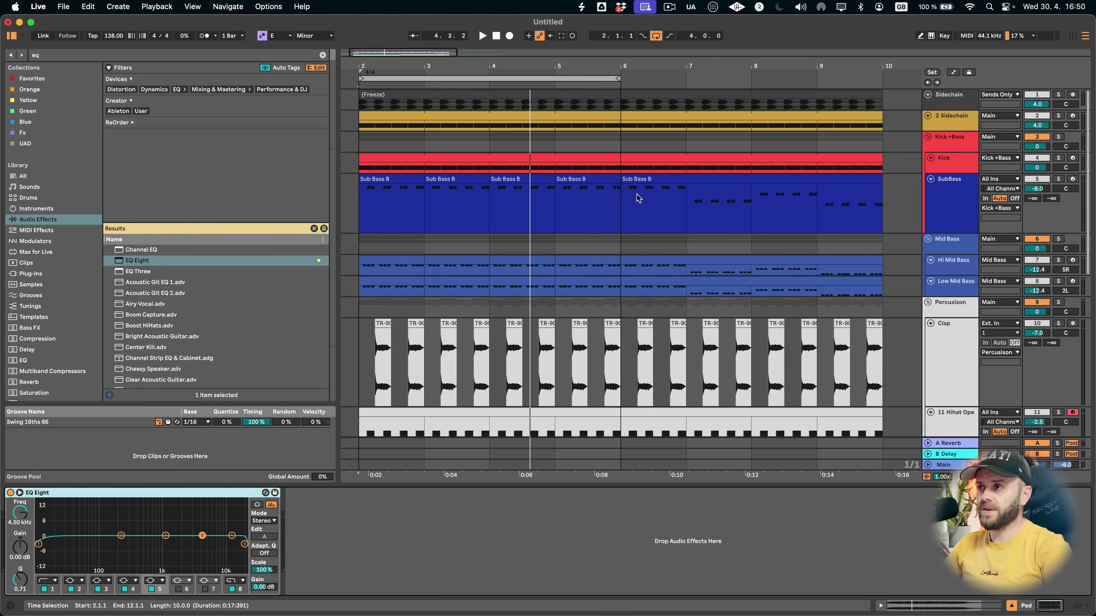
left_click(624, 180)
left_click(666, 280, "shift")
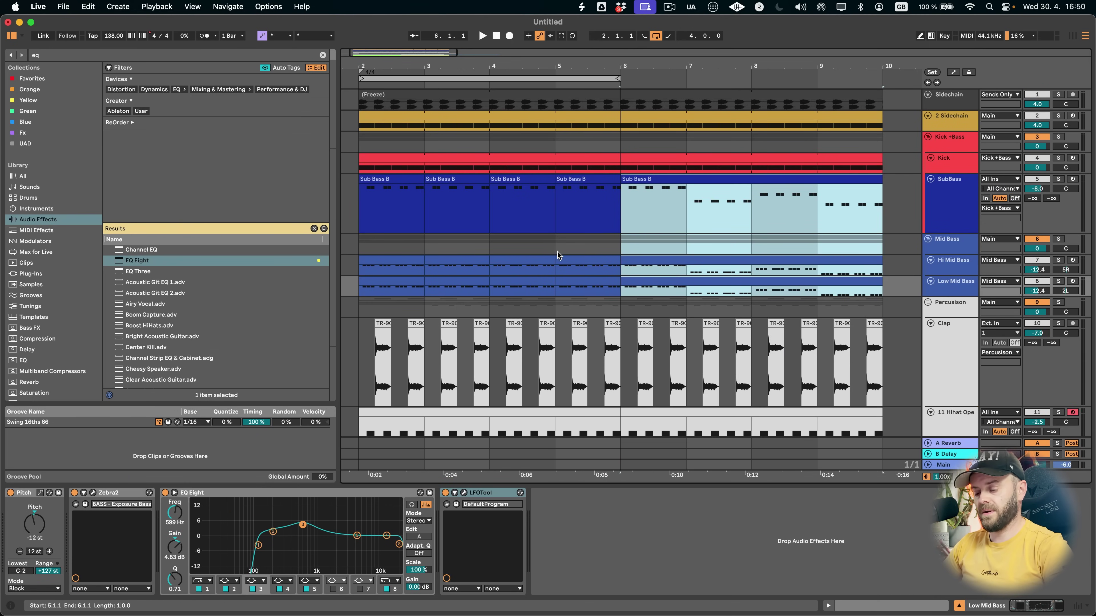
left_click(393, 189)
key("super+v")
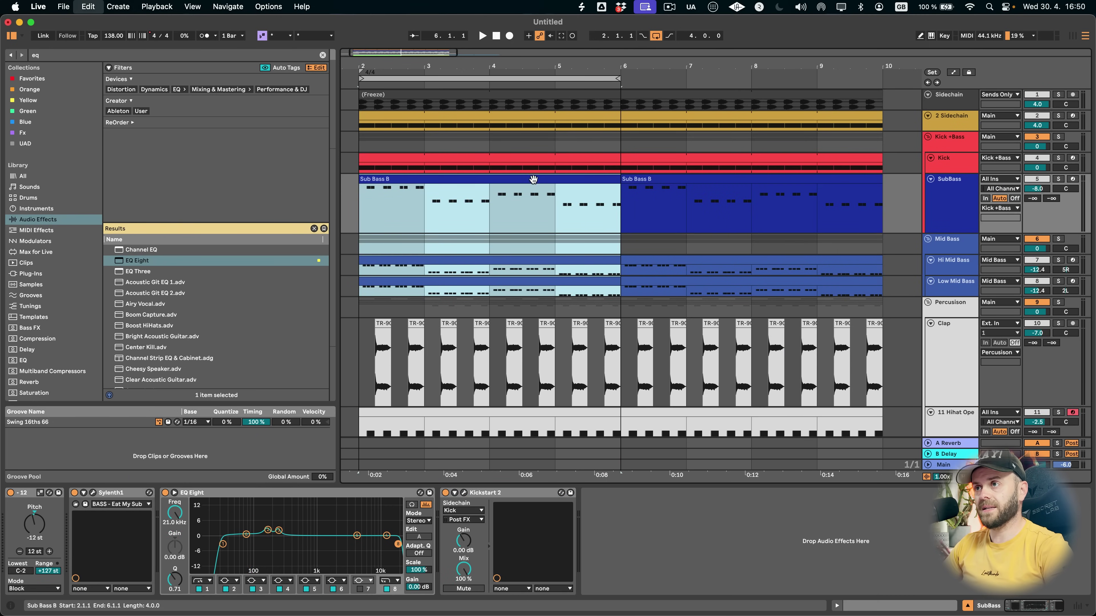
- Solo the Kick +Bass group and the Pad, and boost band 4 of the Pad's EQ Eight by 2.60 dB at 12.9 kHz
left_click(1049, 149)
scroll(903, 323, "down", 10)
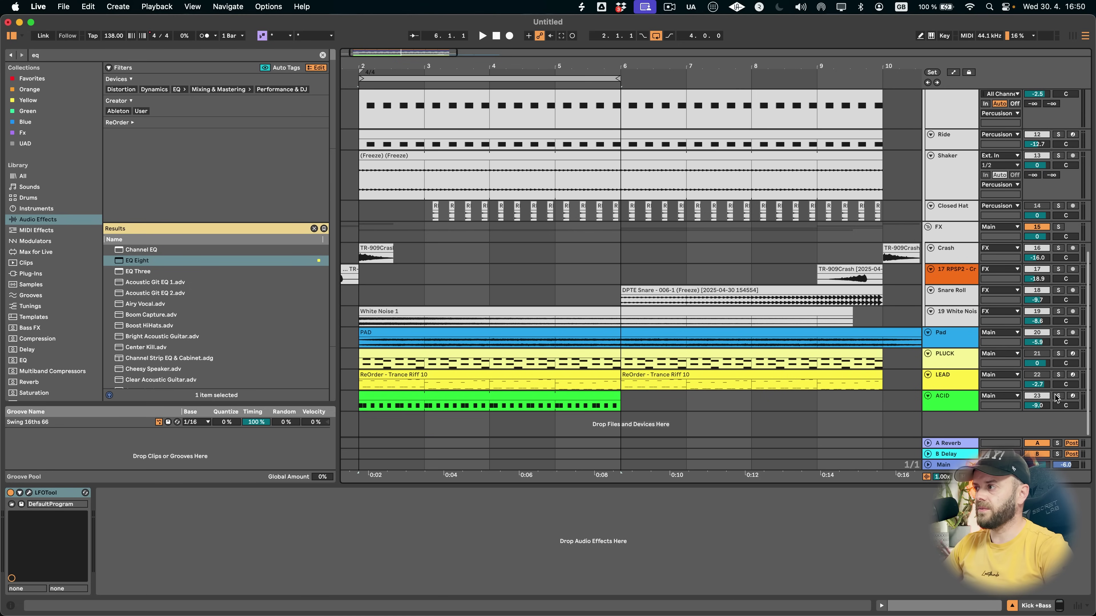
left_click(1058, 333)
key("space")
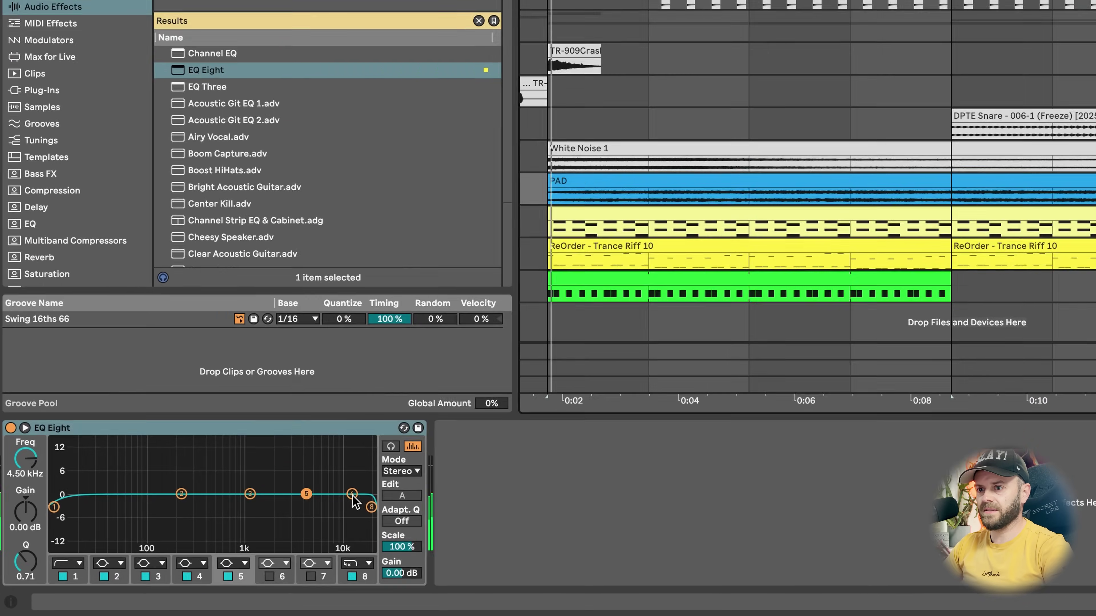
left_click_drag(232, 537, 228, 525)
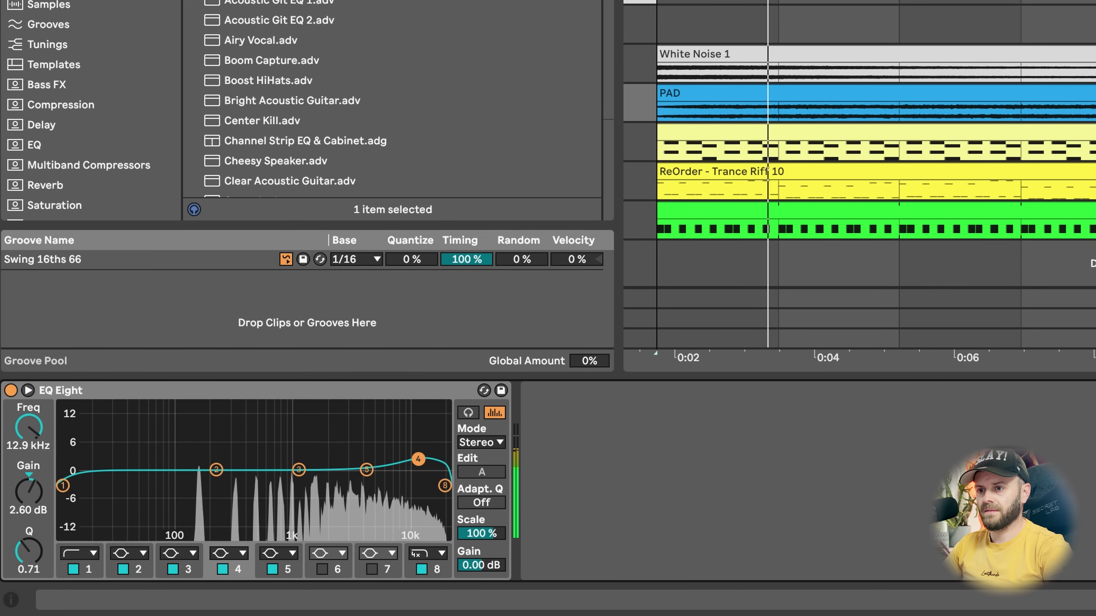
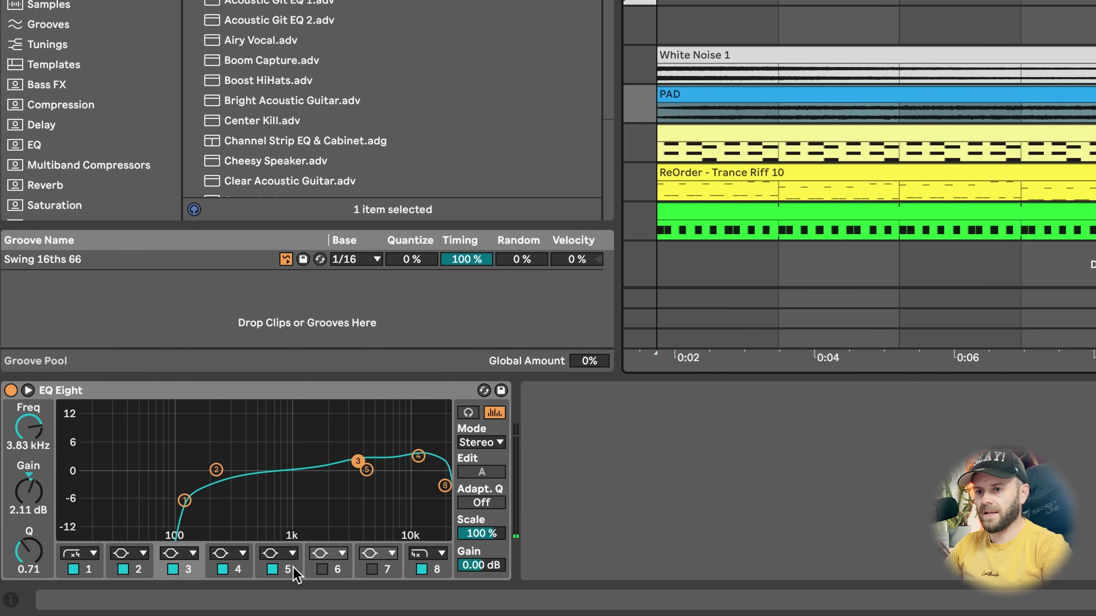
- Set the Pad EQ's band 5 to 2.11 dB at 464 Hz with Q 0.48, and its low cut to 170 Hz with Q 0.36
left_click(294, 569)
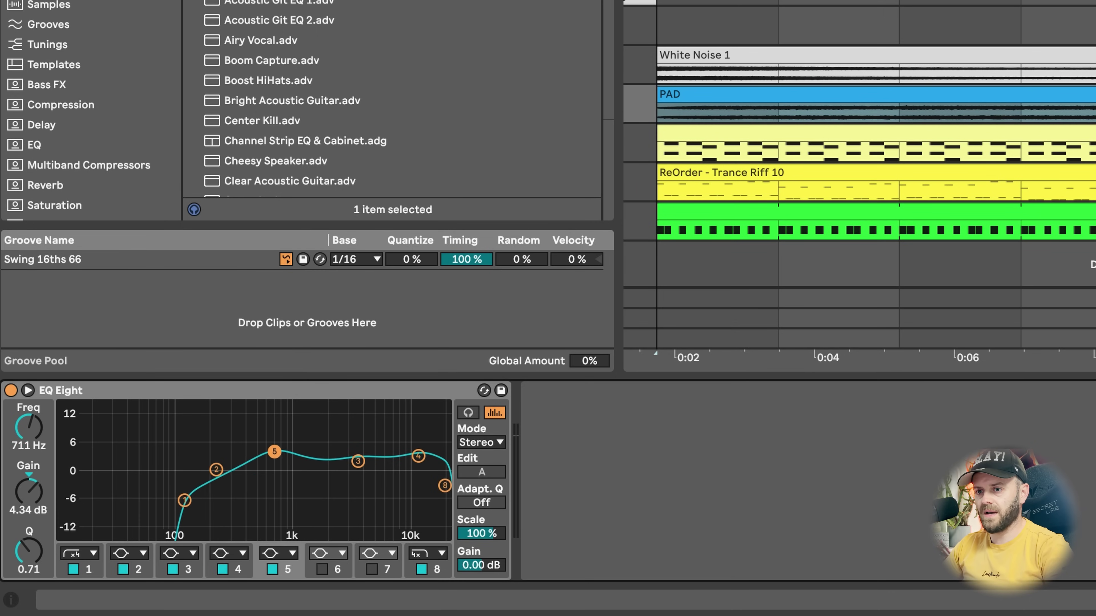
key("space")
mouse_move(272, 451)
left_mouse_down()
mouse_move(269, 460)
mouse_move(295, 460)
mouse_move(253, 461)
left_mouse_up()
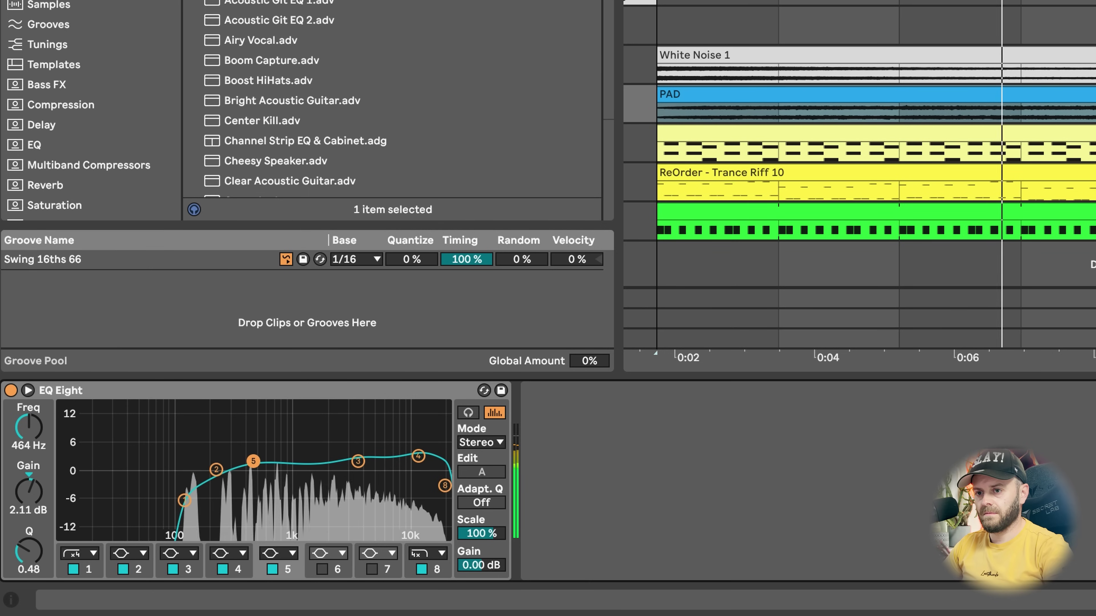
left_click_drag(184, 501, 204, 502)
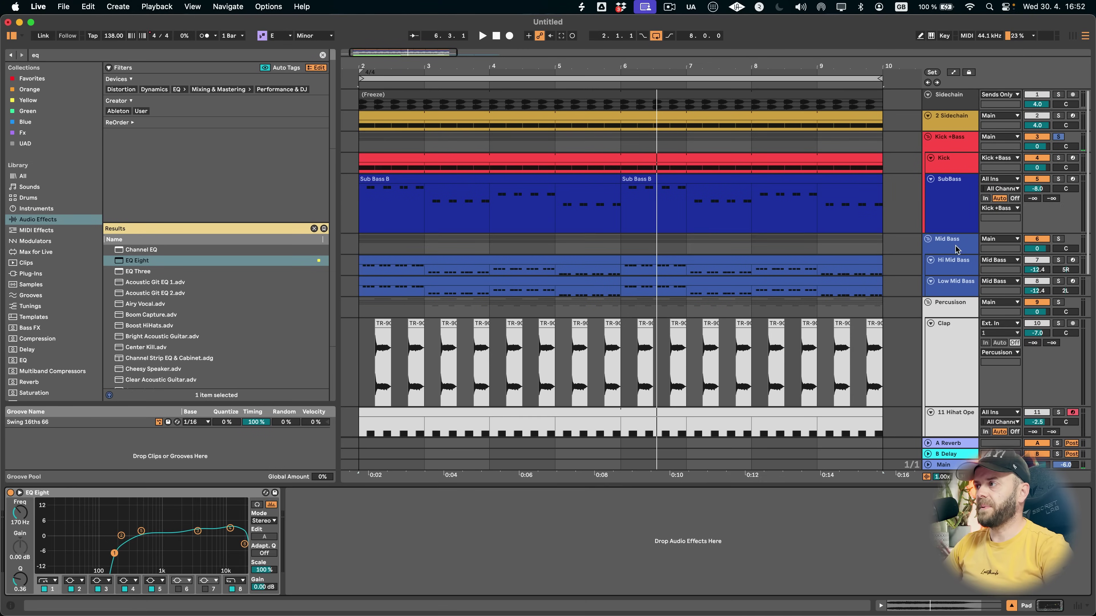
- Copy the LFOTool device from the Low Mid Bass track onto the Pad after its EQ Eight and open its editor
left_click(955, 250)
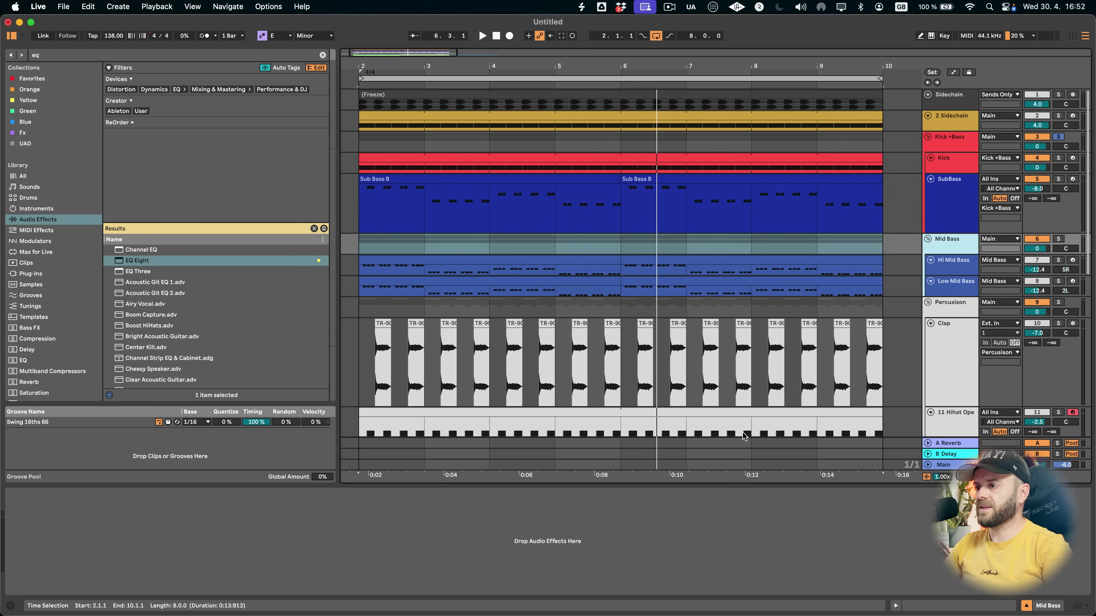
left_click(939, 284)
left_click(492, 494)
scroll(758, 327, "down", 10)
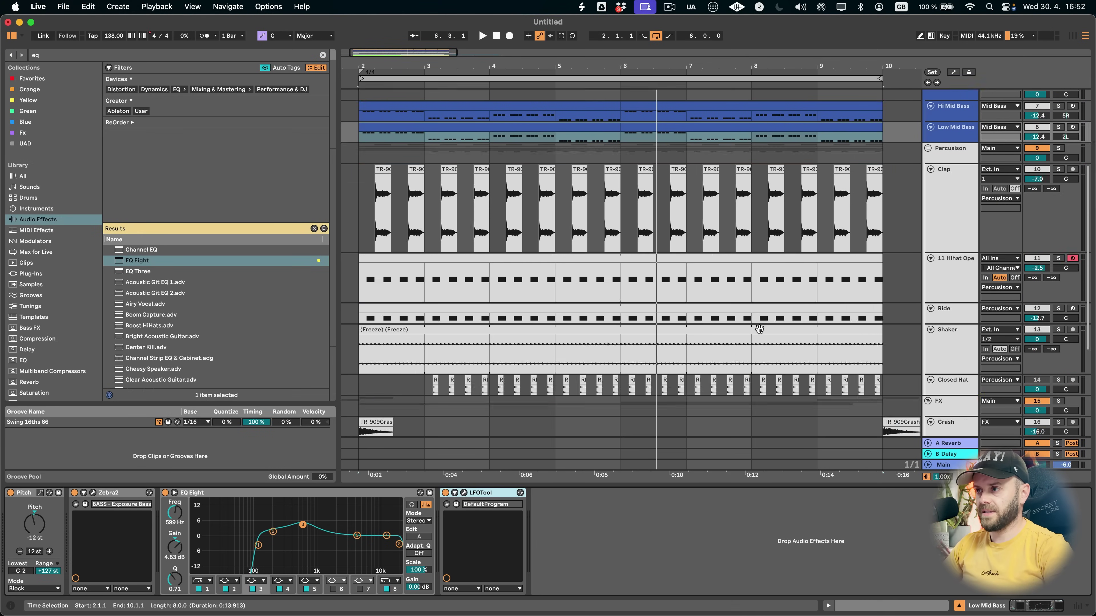
left_click(309, 493)
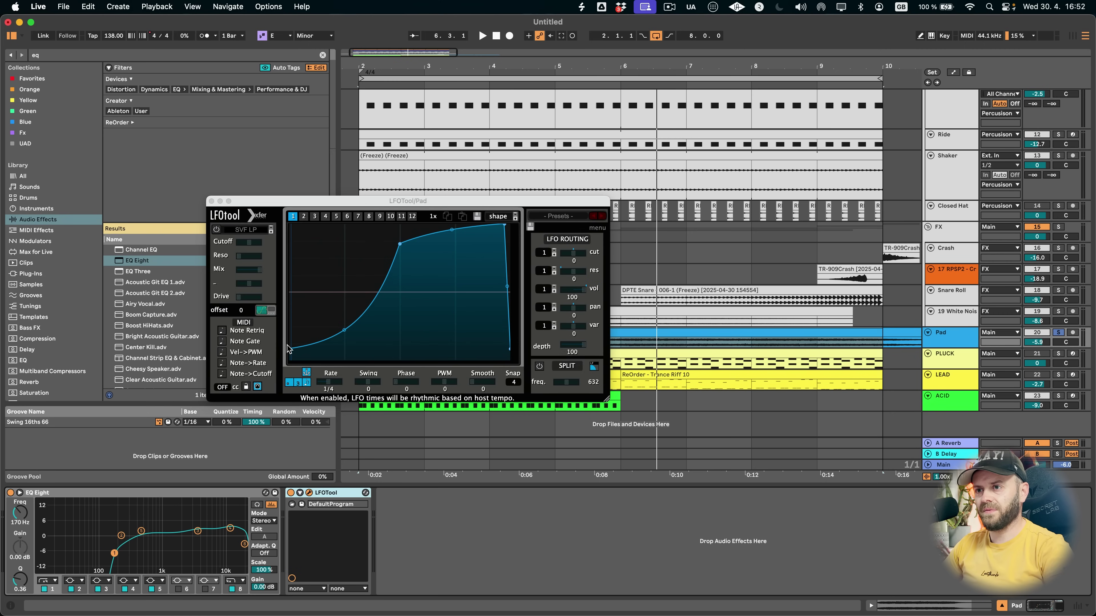
- Reshape the Pad's LFOTool volume curve by raising its start point to mid level and its middle point to nearly full
left_click(294, 325)
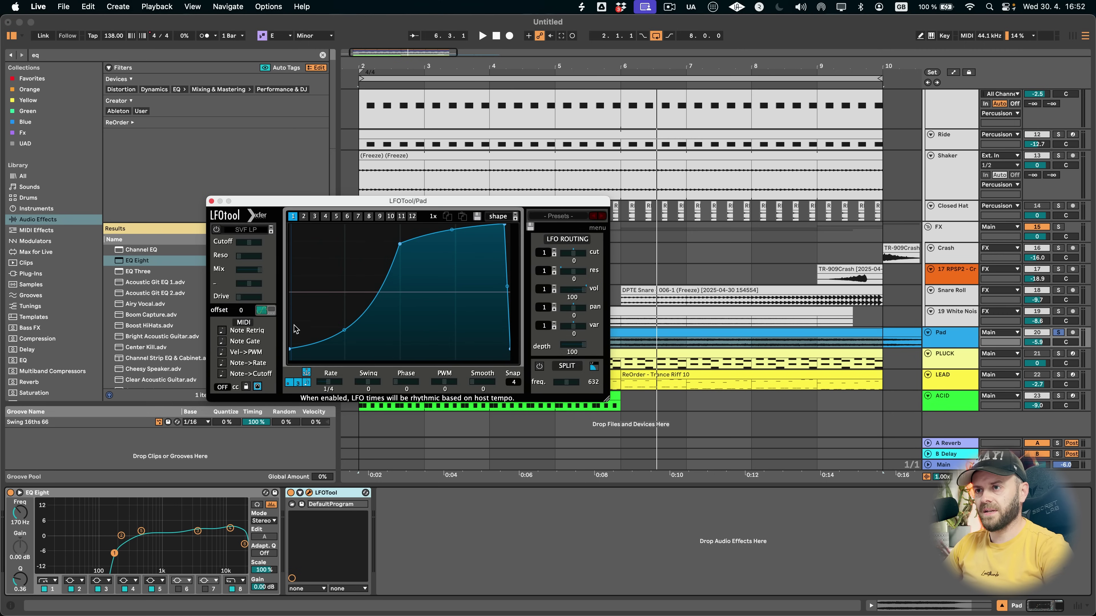
left_click_drag(293, 346, 290, 294)
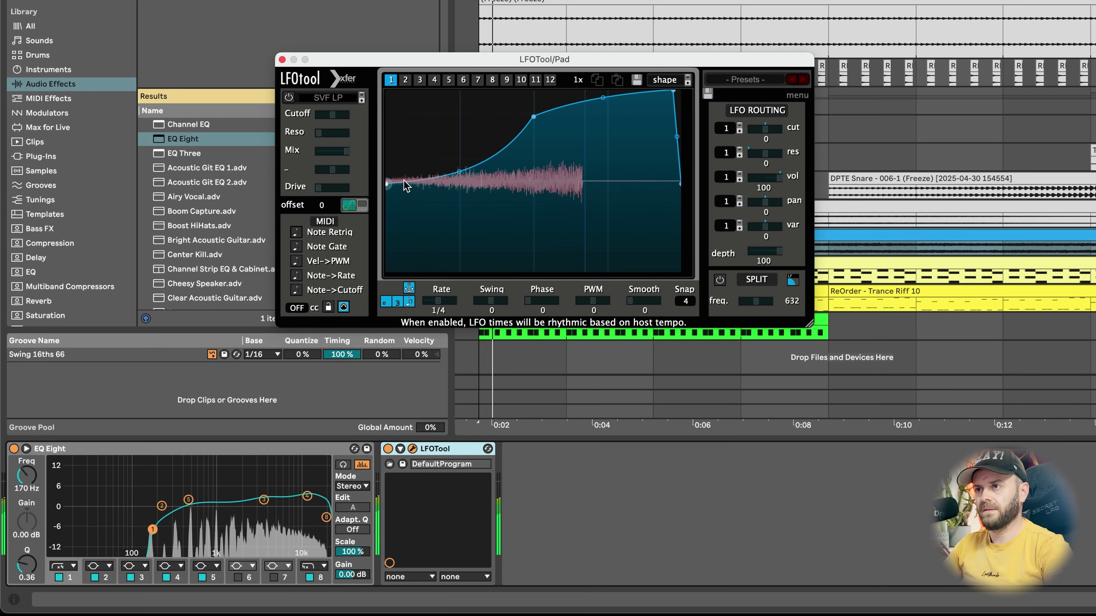
left_click_drag(534, 117, 536, 97)
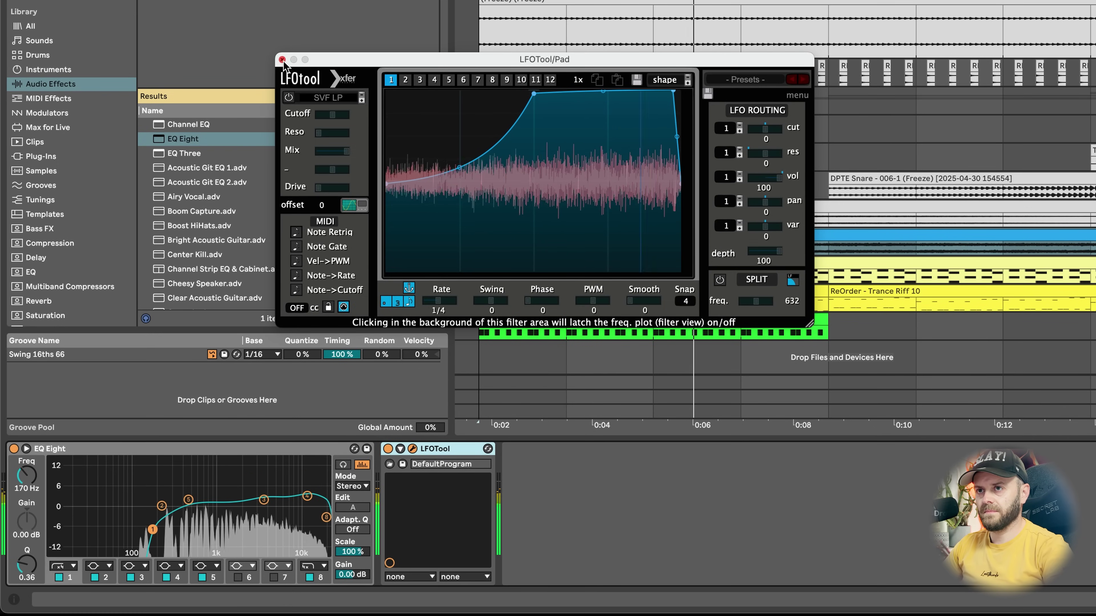
left_click(256, 322)
- Lower the Pad EQ's low cut to 160 Hz and boost band 4 by 6.32 dB at 13.2 kHz
left_click_drag(153, 530, 150, 529)
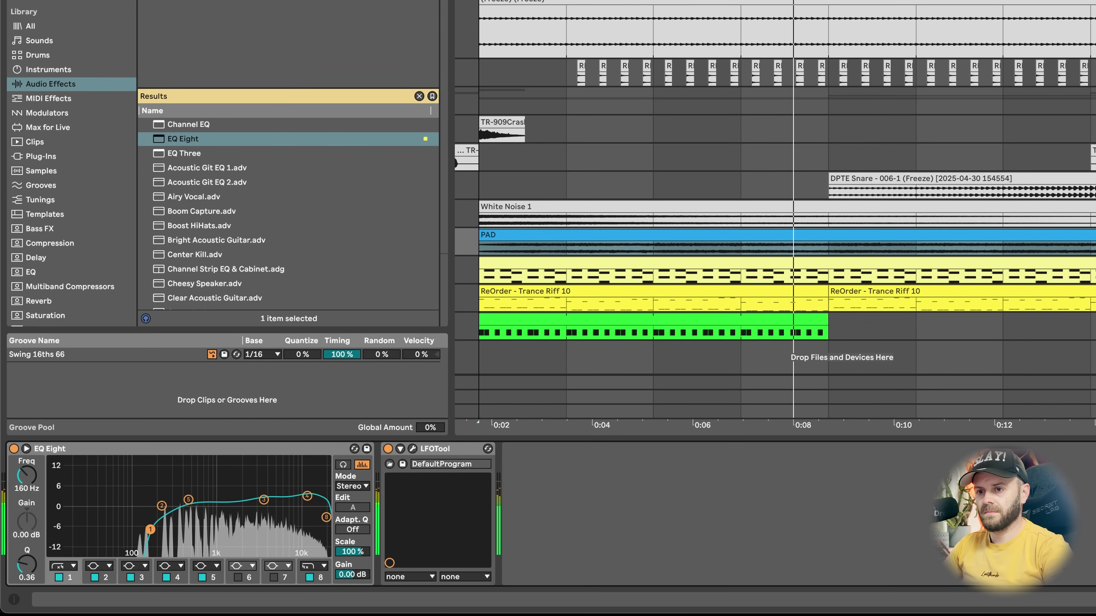
left_click_drag(307, 489, 306, 486)
key("space")
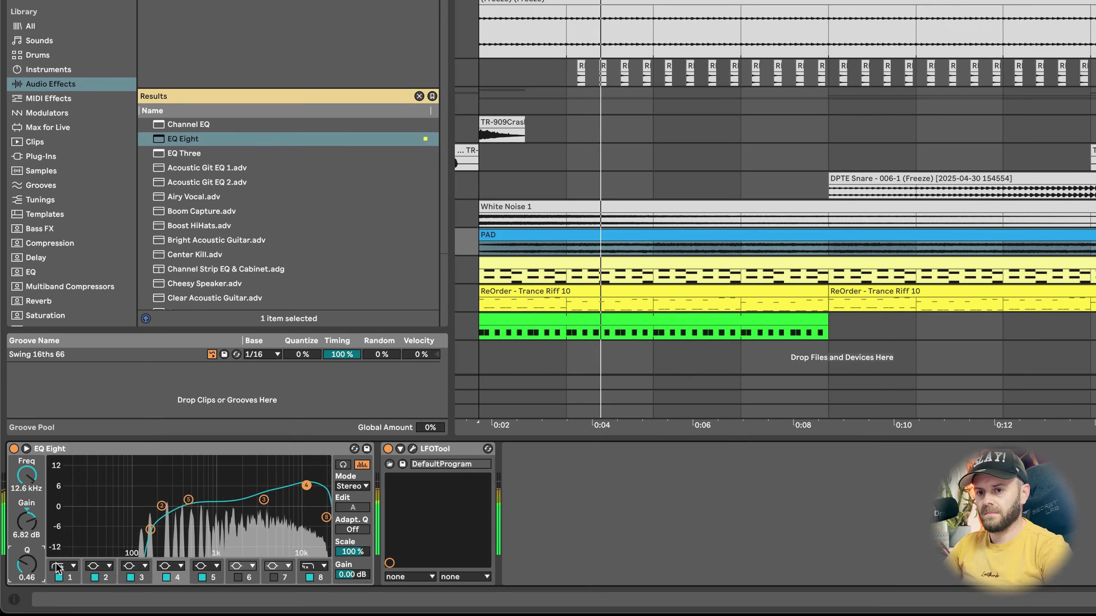
left_click_drag(306, 487, 308, 487)
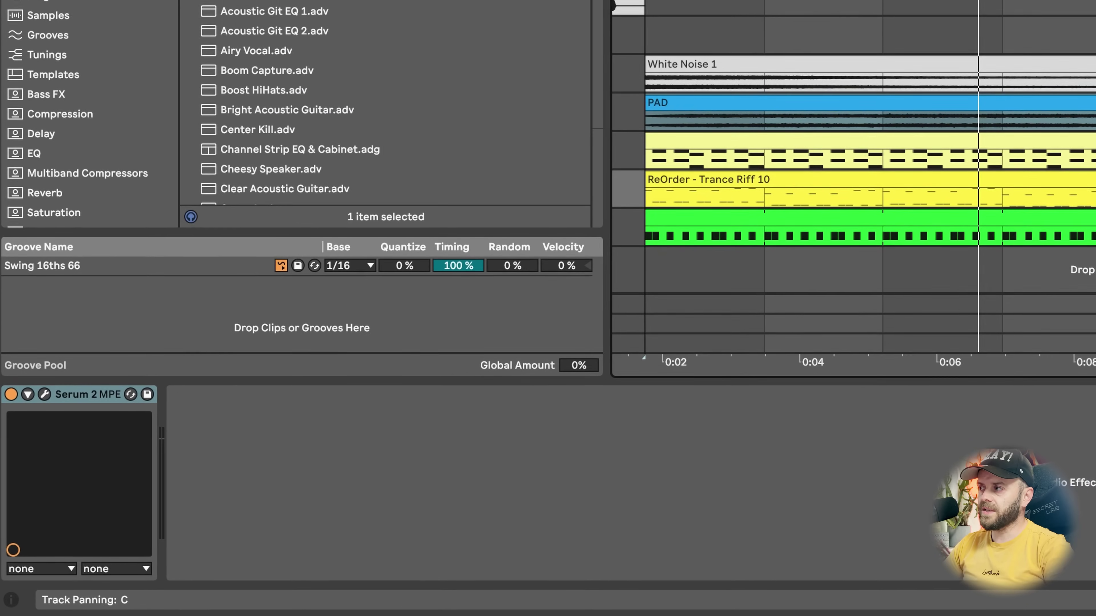
- Insert an EQ Eight after Serum 2 on the LEAD track and set band 1 to a x4 low cut at 135 Hz
left_click(628, 112)
left_click(1092, 181)
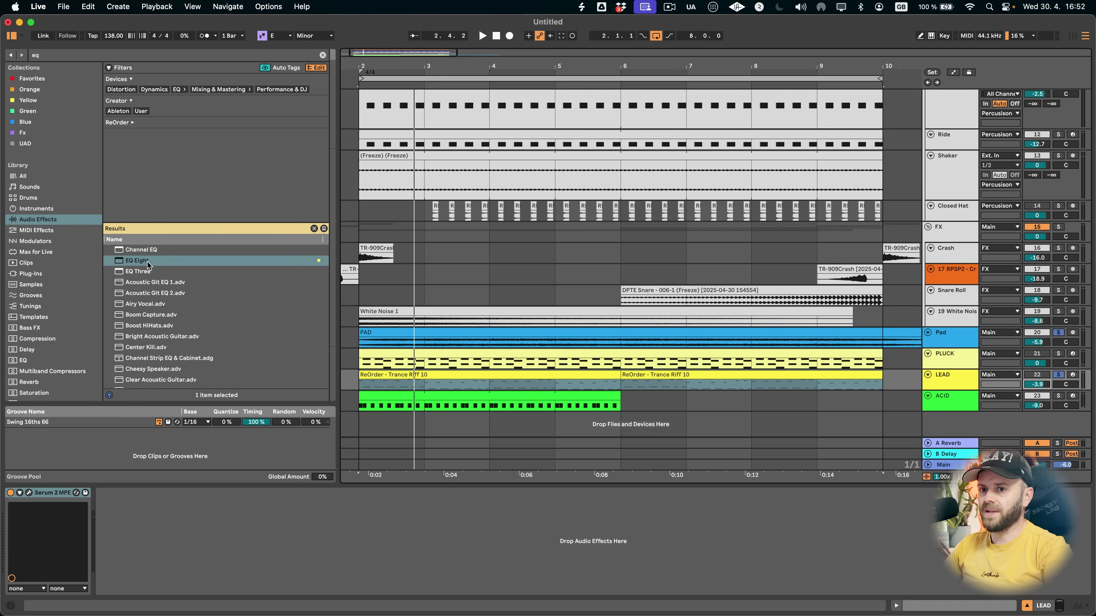
left_click_drag(147, 264, 216, 496)
left_click(138, 580)
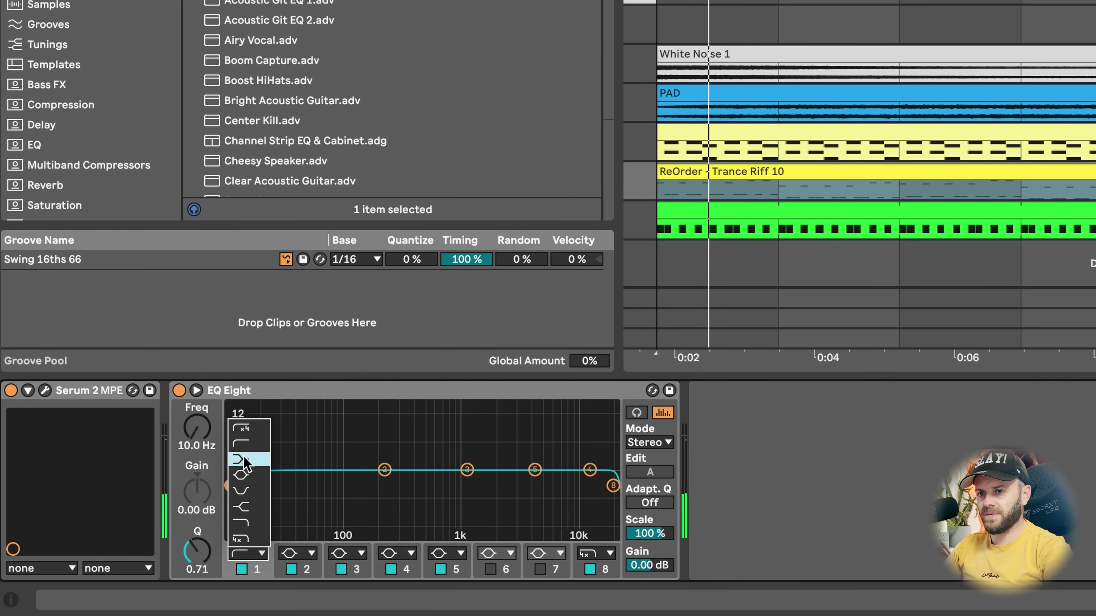
left_click(240, 430)
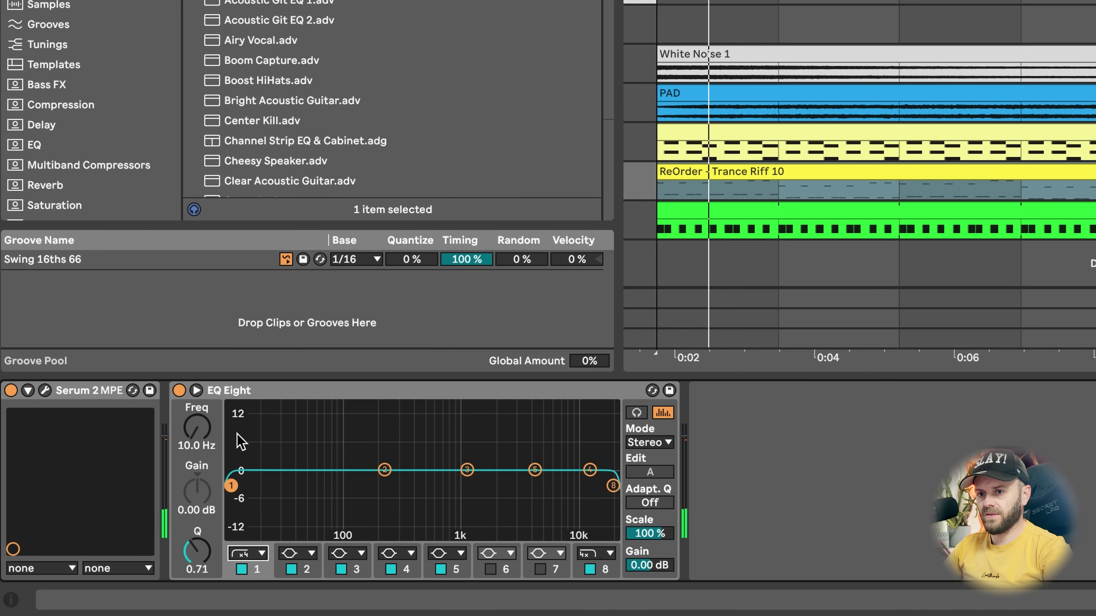
left_click(194, 449)
type("135")
key("Return")
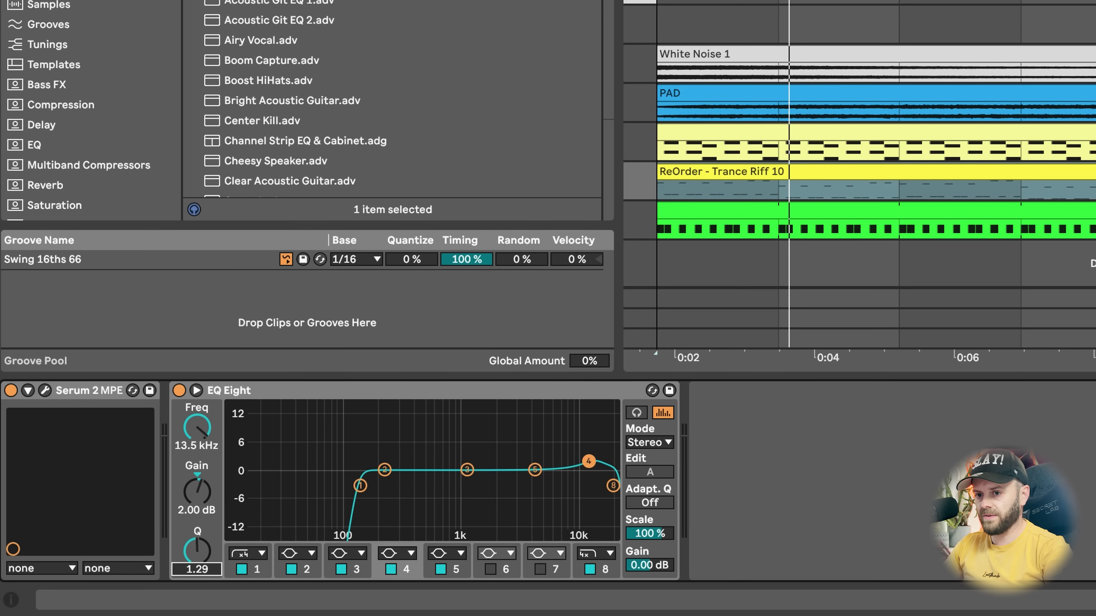
- Set band 4 of the LEAD's EQ Eight to 2 dB at 13.5 kHz with a Q of 1.34 after trying 4 dB
left_click(391, 570)
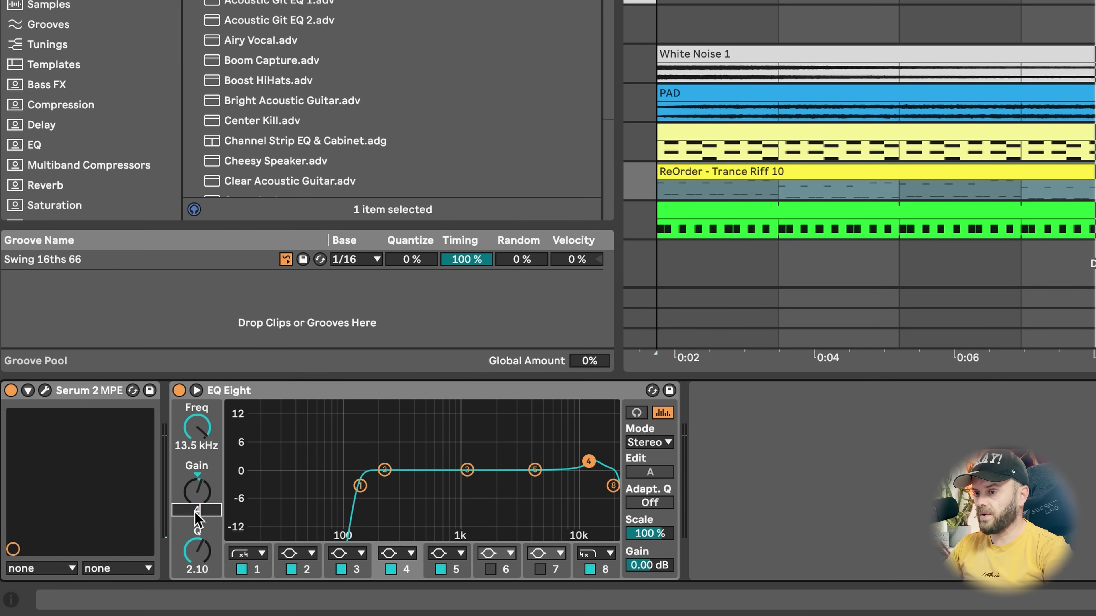
key("Return")
key("space")
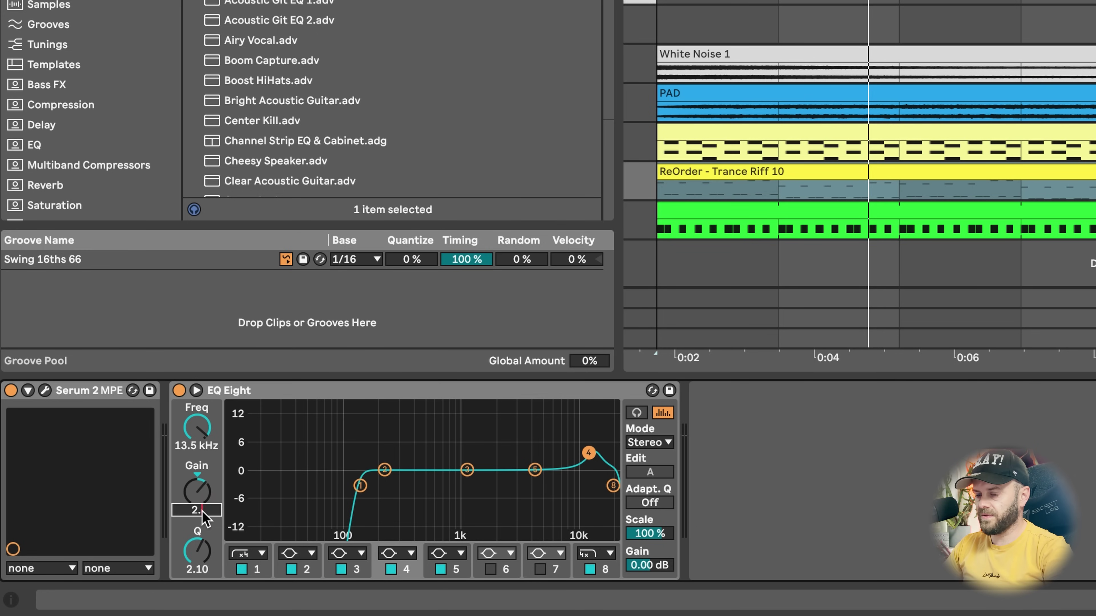
key("space")
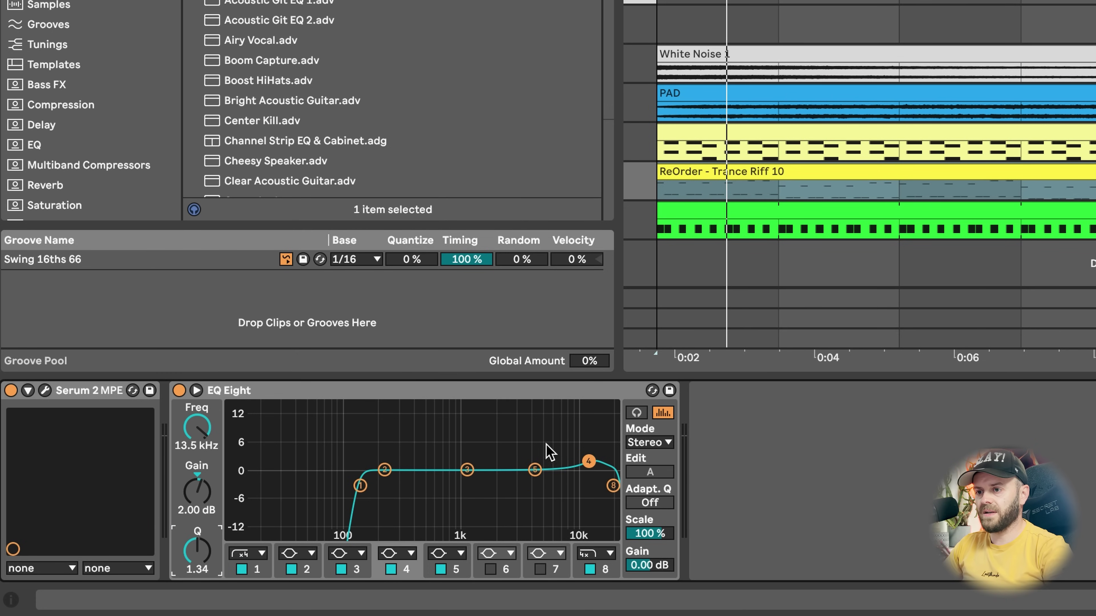
- Boost the LEAD EQ's band 5 by 2.60 dB at 2.97 kHz and enable band 6
left_click_drag(538, 478, 513, 460)
key("space")
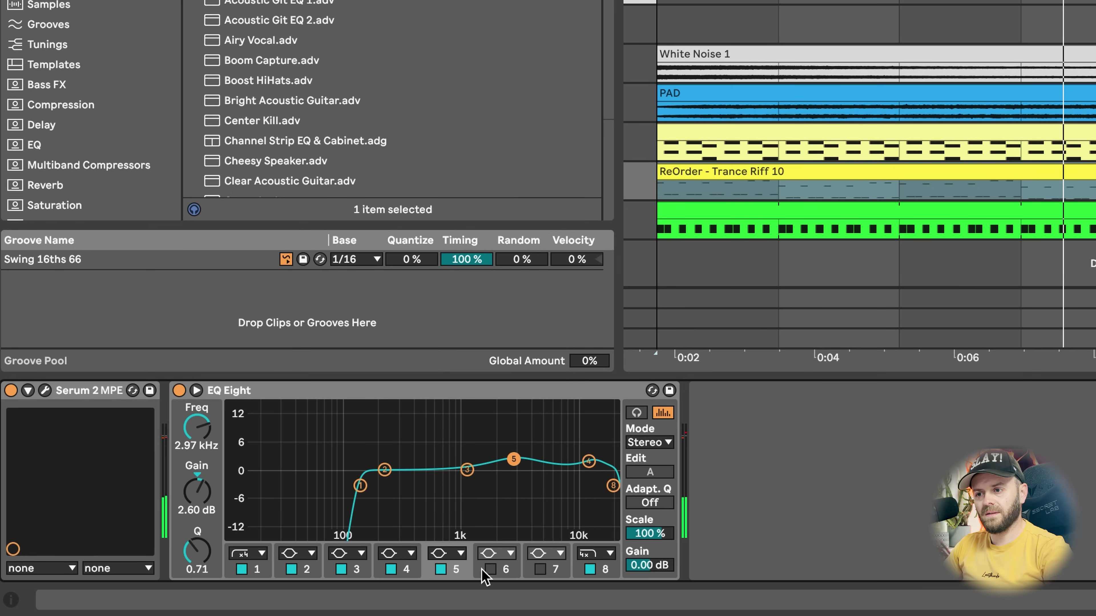
left_click(492, 569)
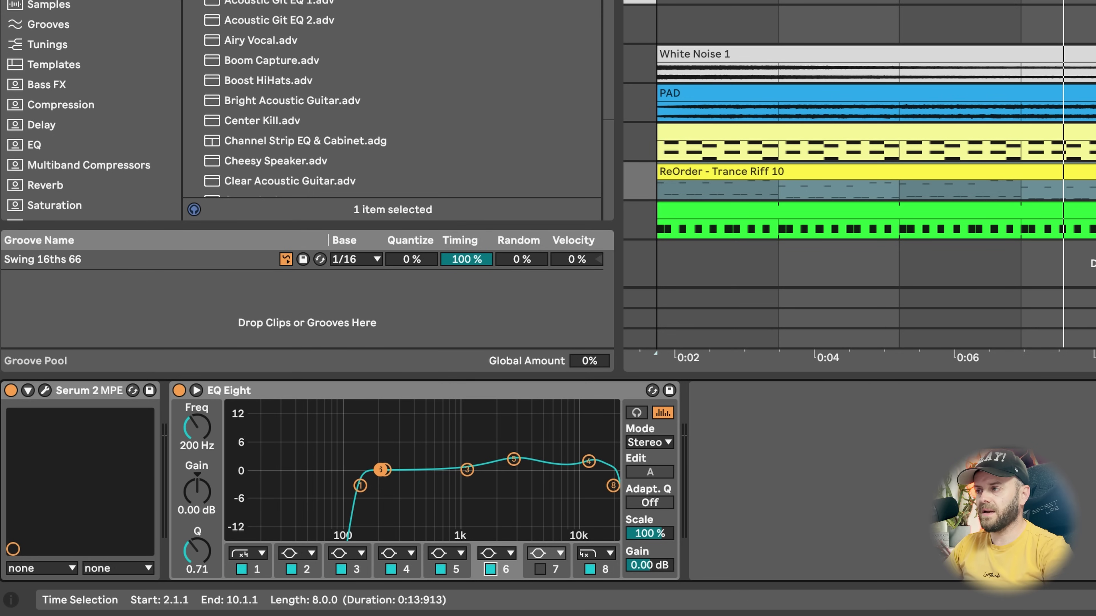
- Compare the Pad's and the LEAD's EQ Eight curves during playback, checking the Pad's band 3 boost
scroll(860, 185, "right", 1)
left_click(1091, 104)
key("space")
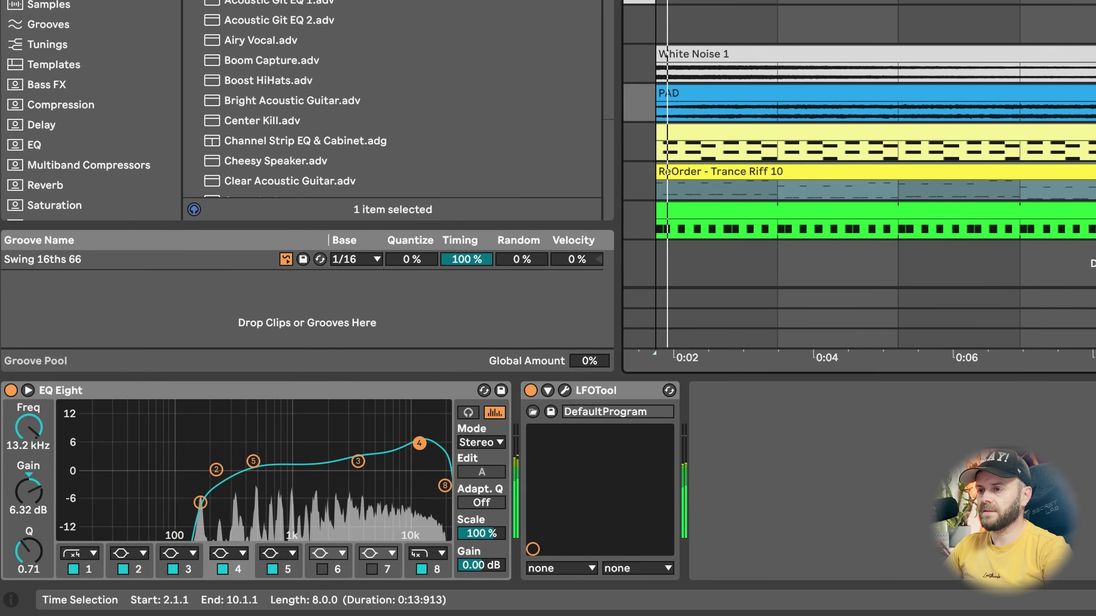
left_click(1092, 182)
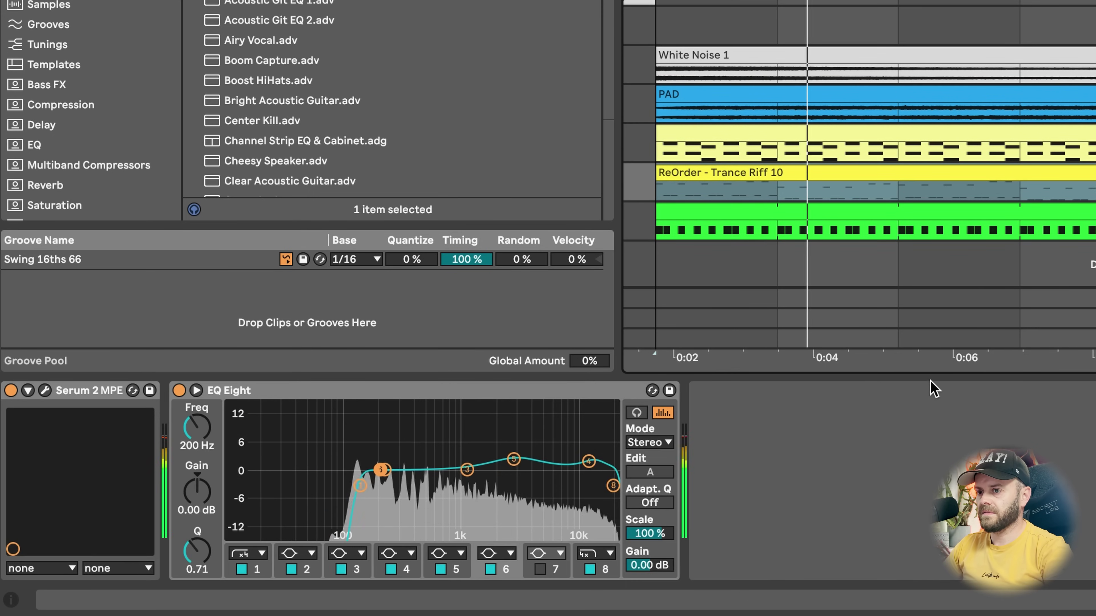
left_click(1091, 104)
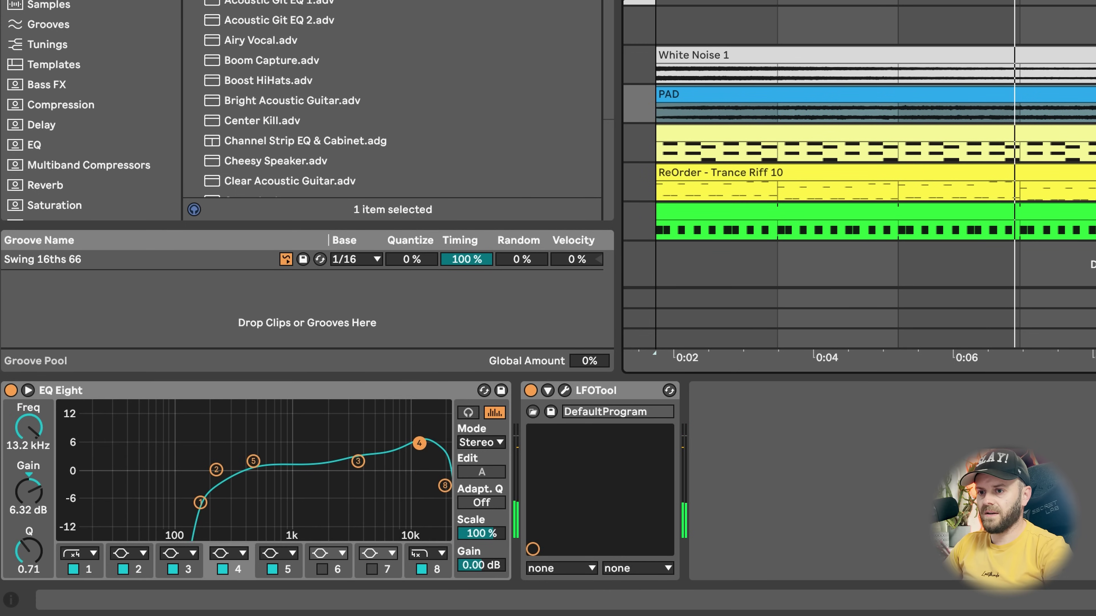
left_click(359, 462)
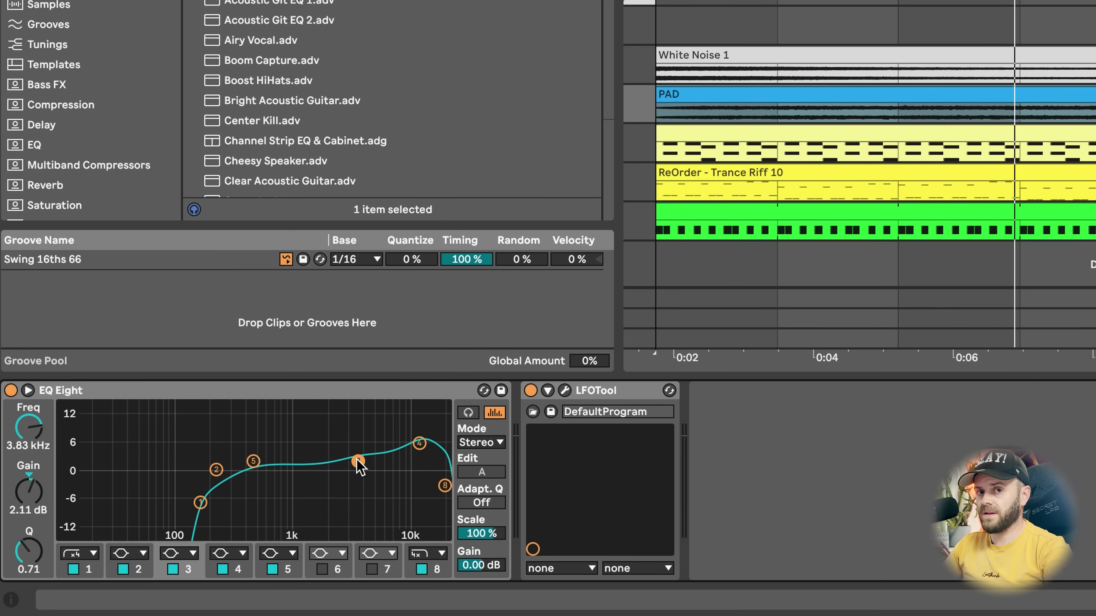
left_click(1092, 182)
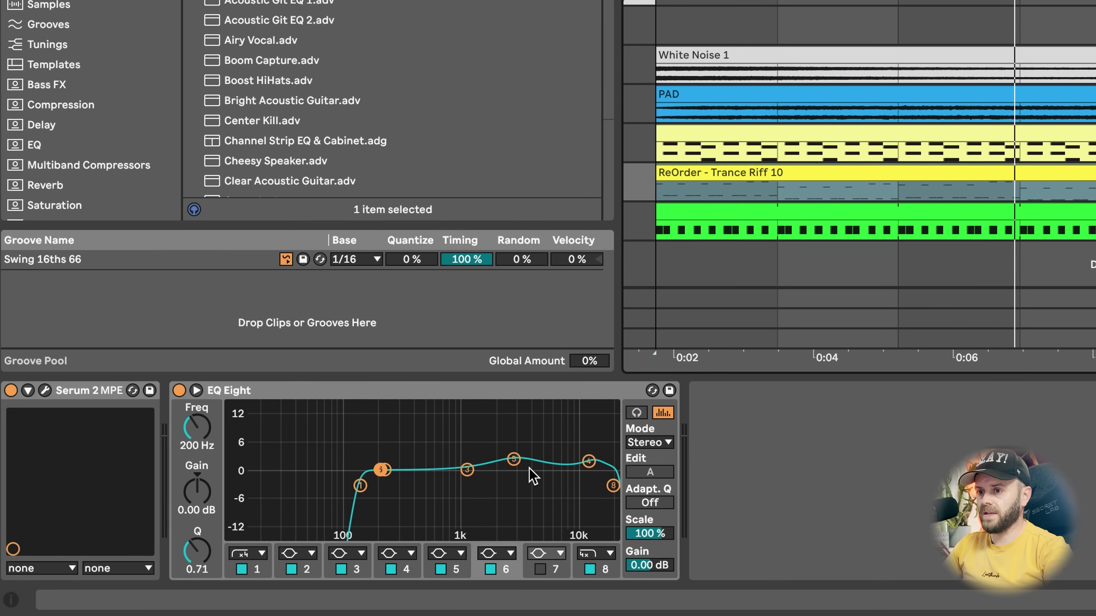
- Set the LEAD EQ's band 5 to 3.35 dB at 2.55 kHz and band 3 to 1.36 dB at 7.74 kHz
left_click(513, 460)
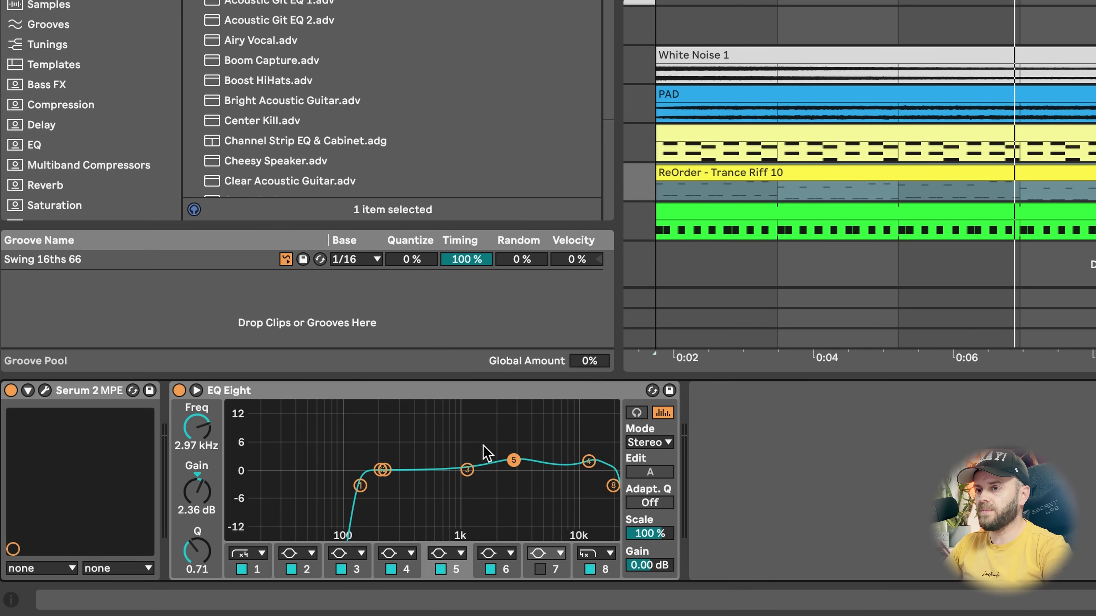
key("space")
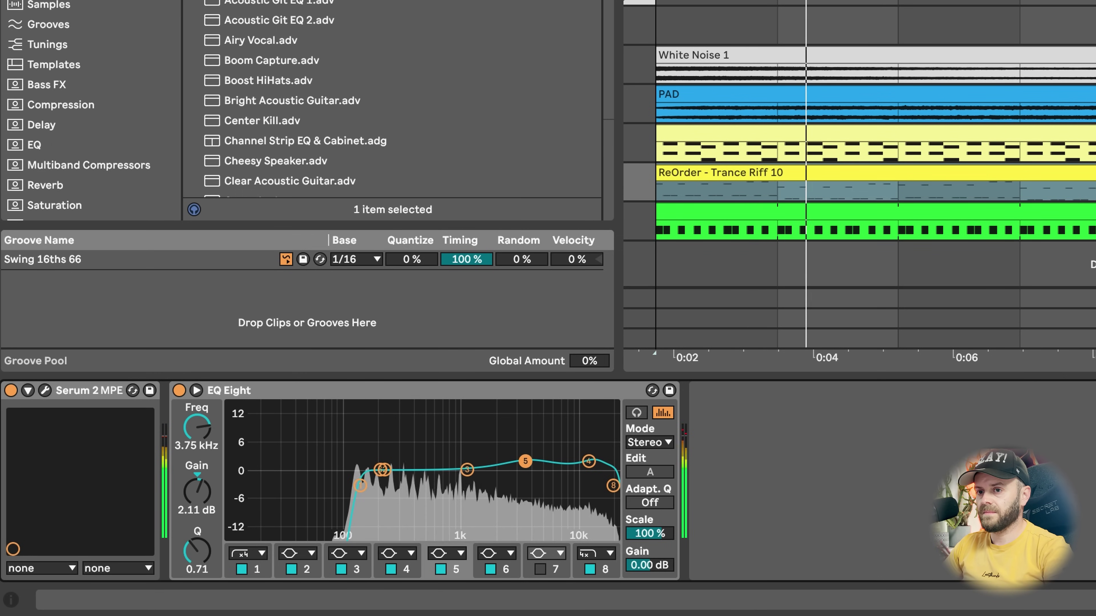
left_click_drag(526, 461, 514, 463)
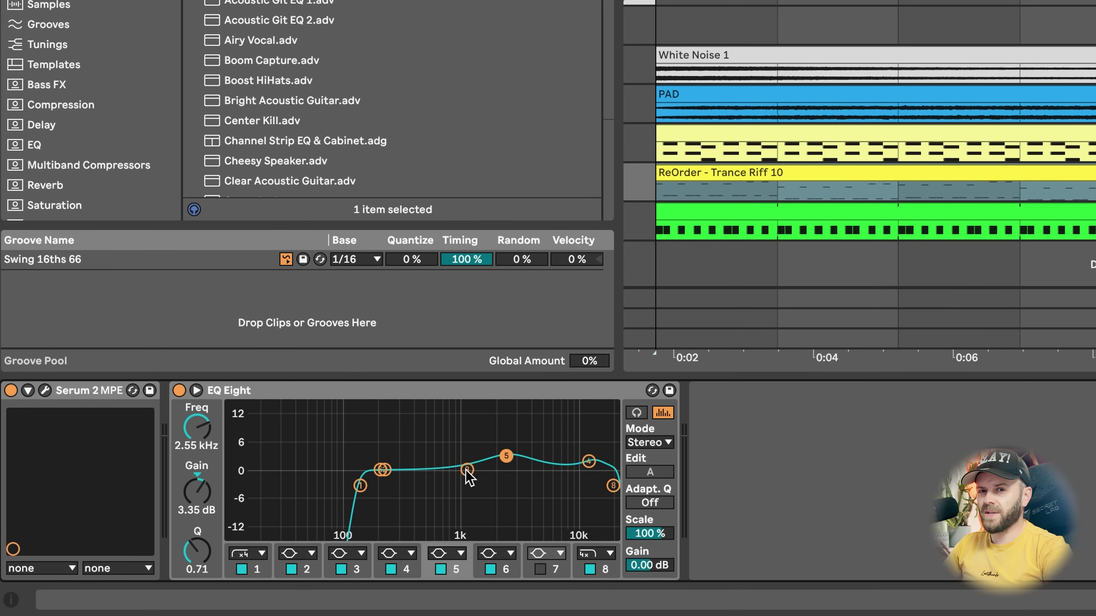
left_click_drag(466, 471, 548, 471)
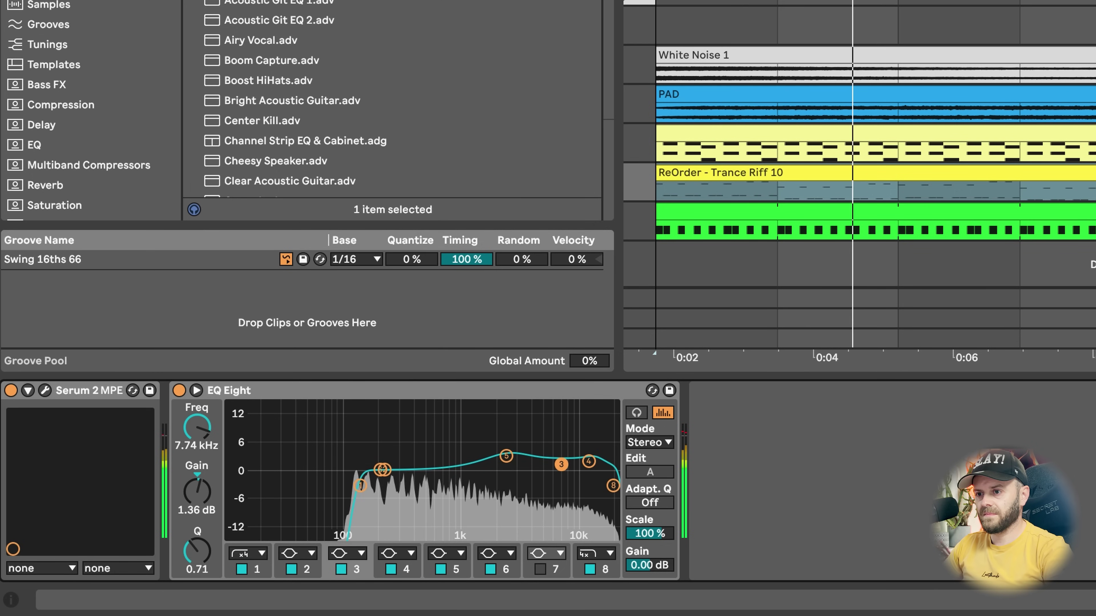
- Lower the LEAD EQ's band 5 slightly, boost band 2 by 2.85 dB at 426 Hz, and compare the sound with the EQ bypassed
left_click(506, 457)
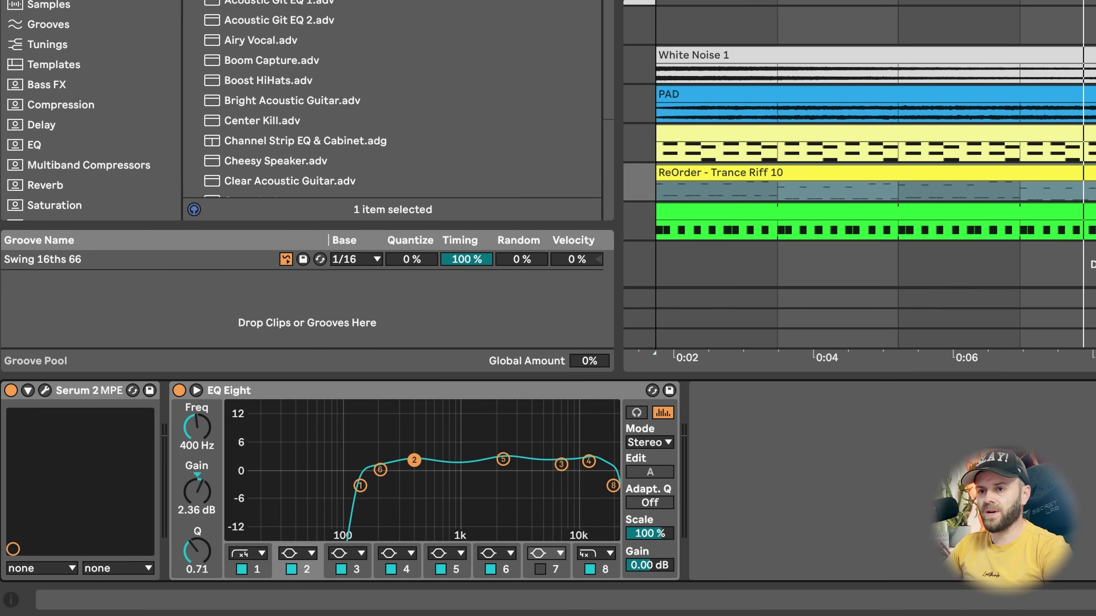
key("space")
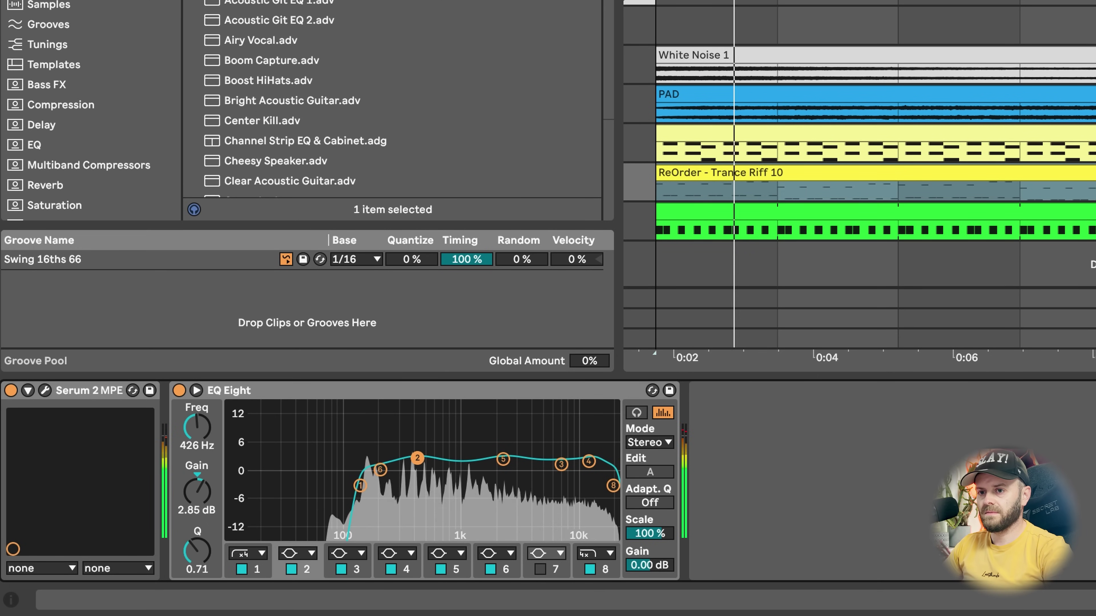
left_click(179, 390)
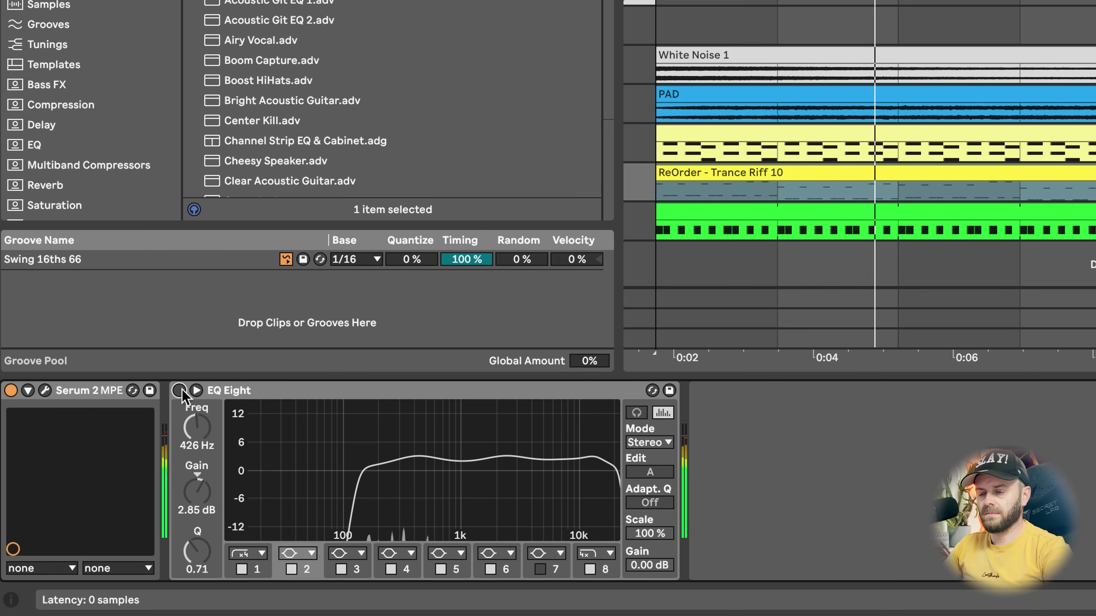
left_click(179, 391)
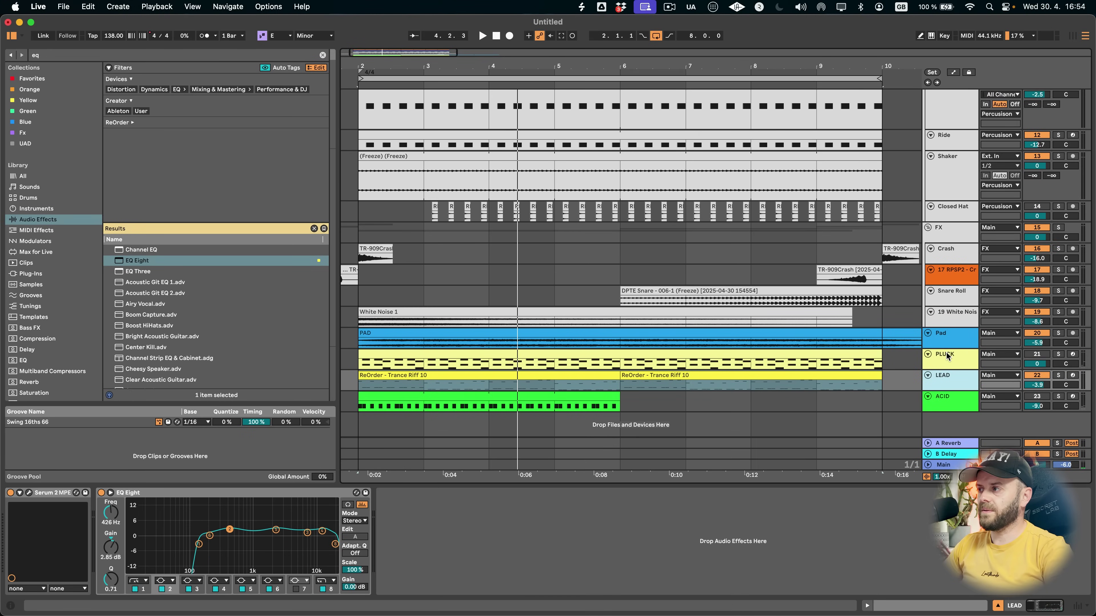
- Copy the Pad track's LFOTool and paste it after the EQ Eight on the LEAD track
left_click(948, 342)
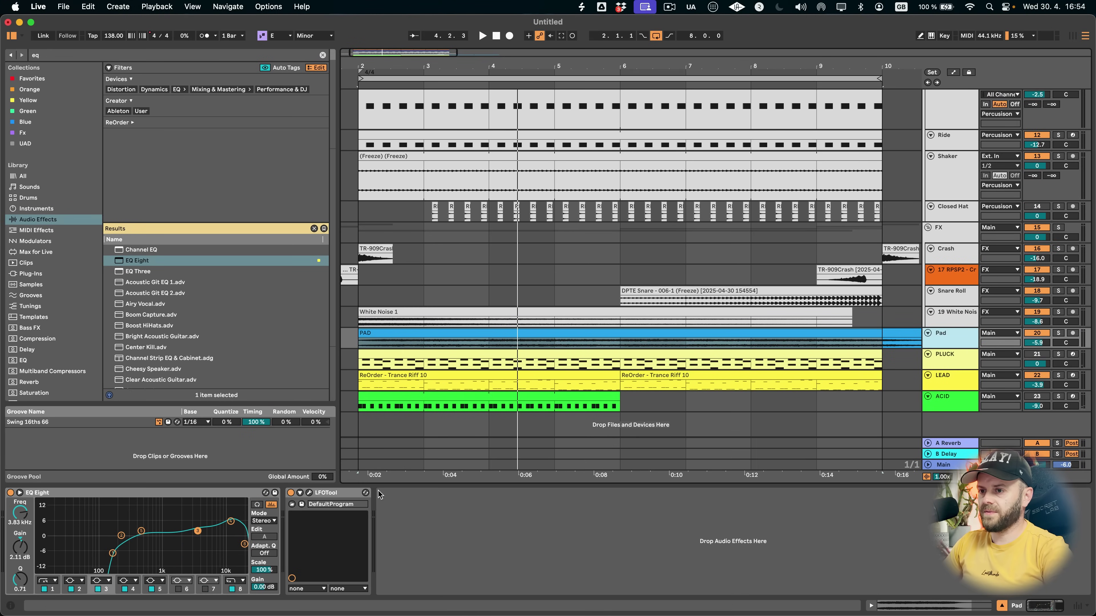
left_click(342, 494)
left_click(946, 378)
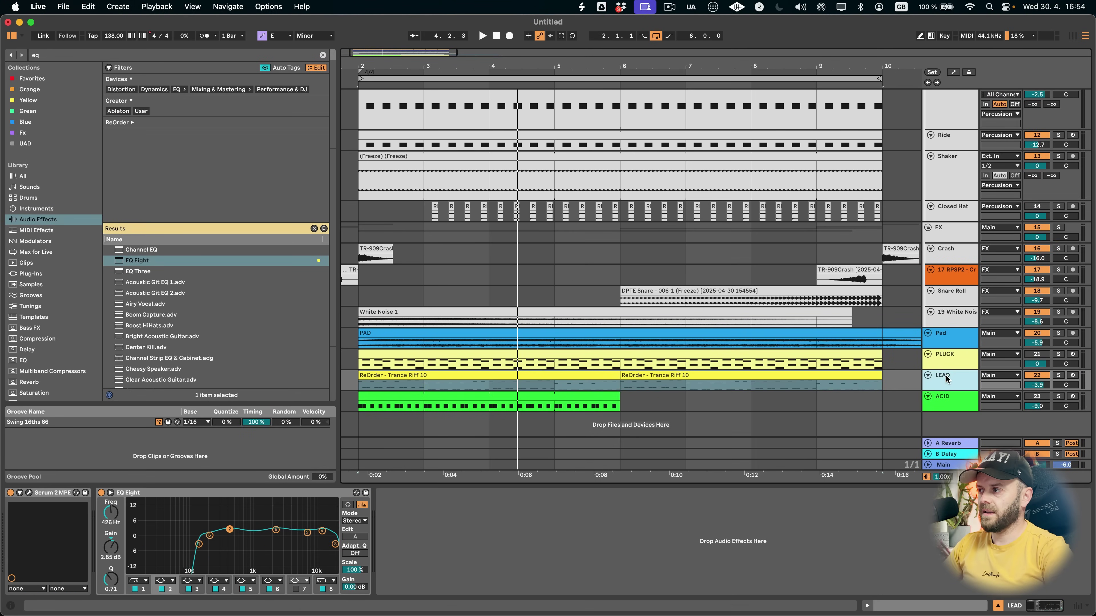
key("super+v")
- Lower the mid point of the volume curve slightly in the LEAD's LFOTool and listen to the sidechaining in the full mix
left_click(399, 494)
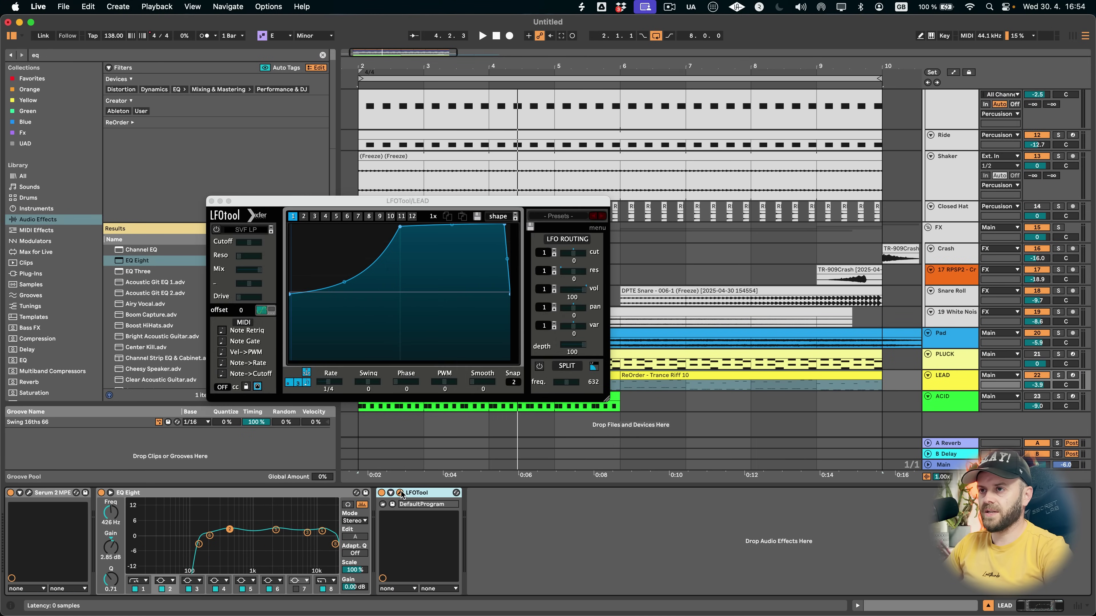
left_click(291, 292)
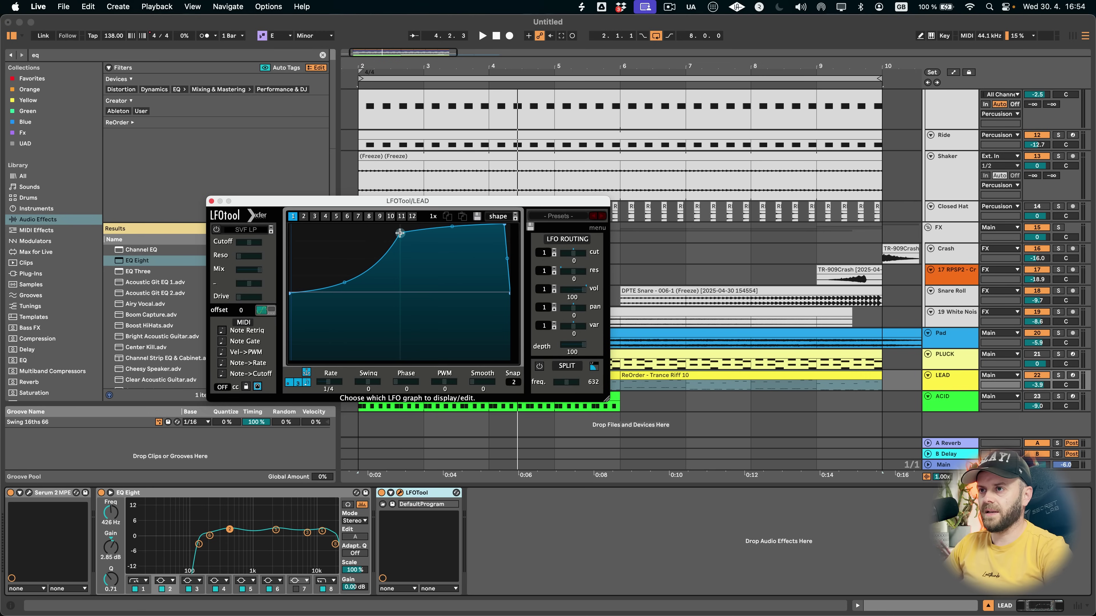
key("space")
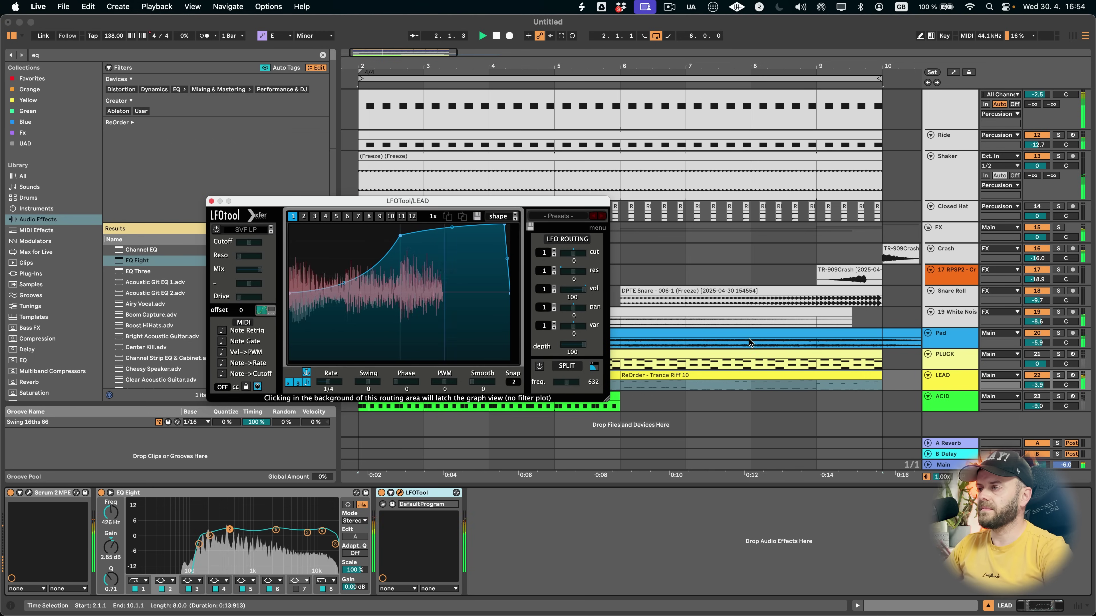
left_click(212, 202)
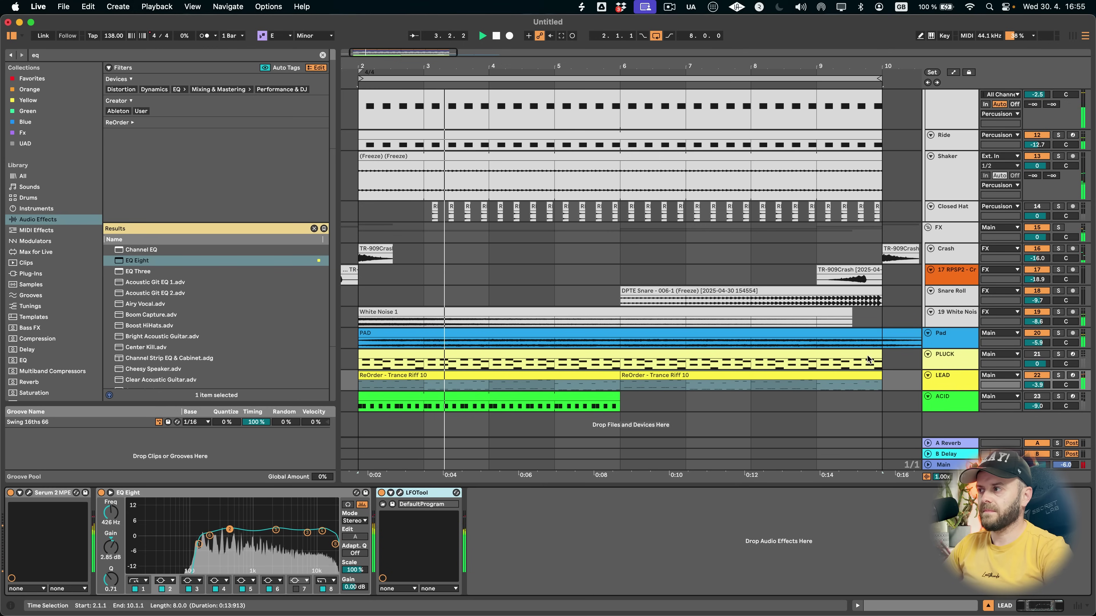
- Transpose all notes in the LEAD's first ReOrder - Trance Riff 10 clip up one octave
scroll(690, 341, "up", 1)
scroll(734, 343, "left", 2)
scroll(782, 346, "down", 2)
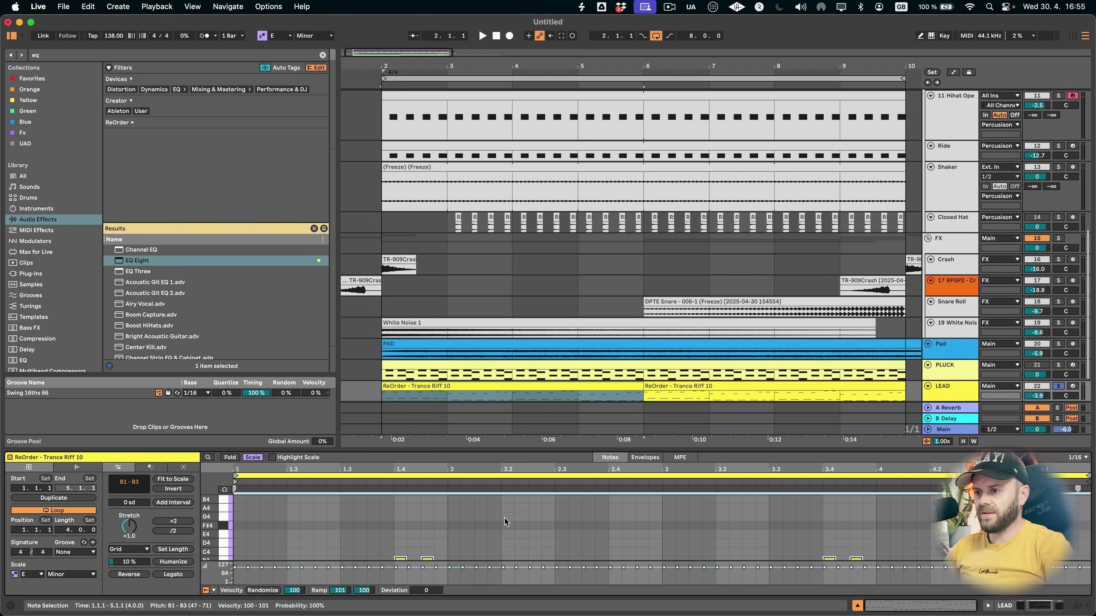
key("shift+Up")
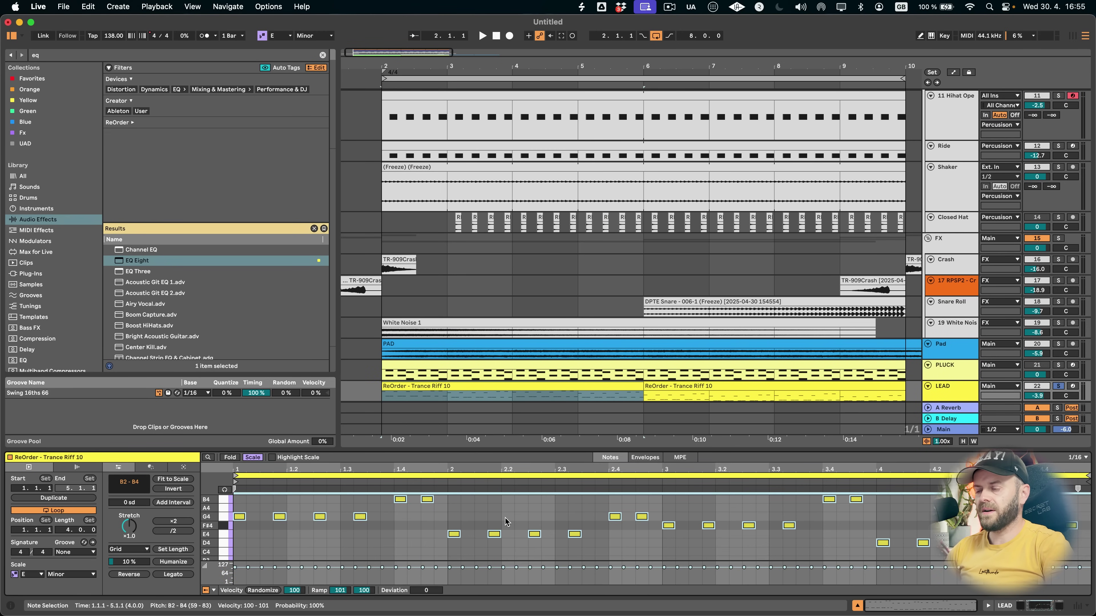
- Set the LEAD EQ's band 4 to 3.10 dB at 13.8 kHz and the track volumes to -1.9 dB for LEAD and -4.1 dB for Pad
left_click(1001, 605)
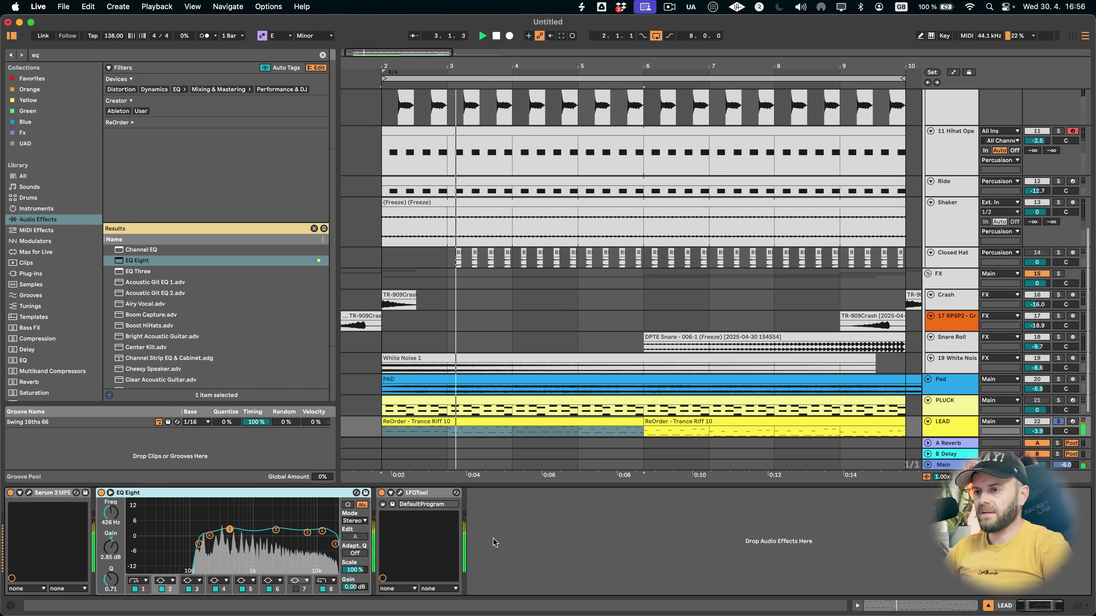
left_click(323, 531)
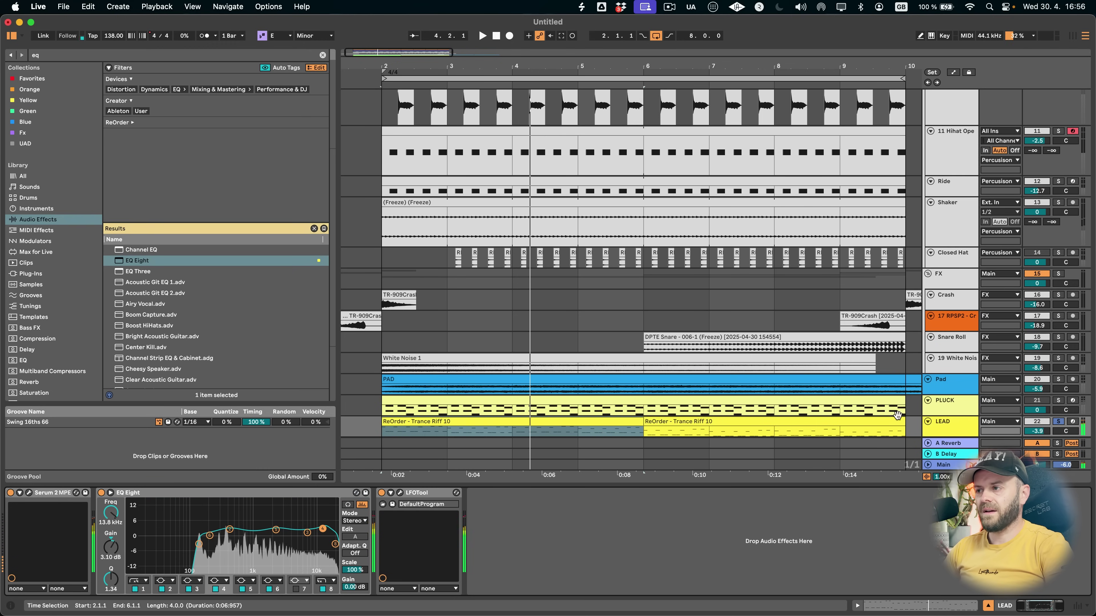
key("space")
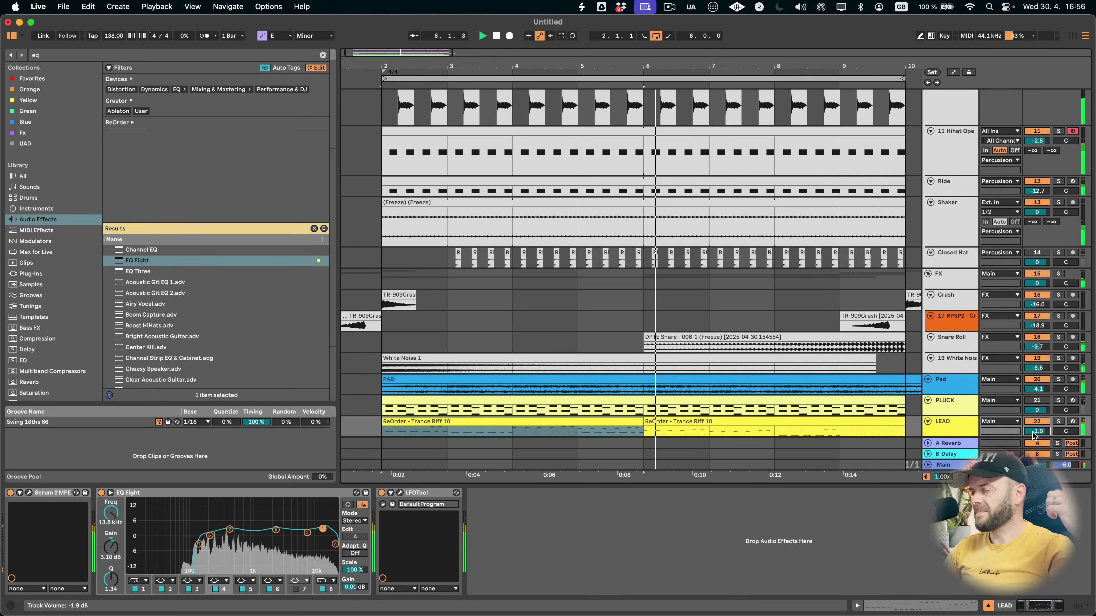
scroll(729, 415, "down", 3)
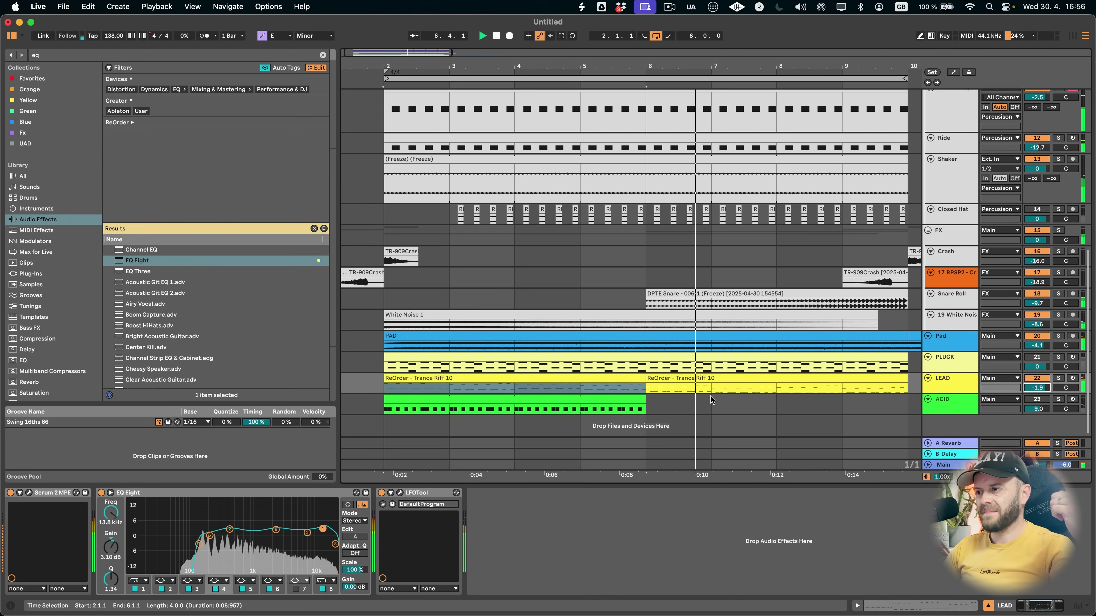
key("space")
left_click(600, 372)
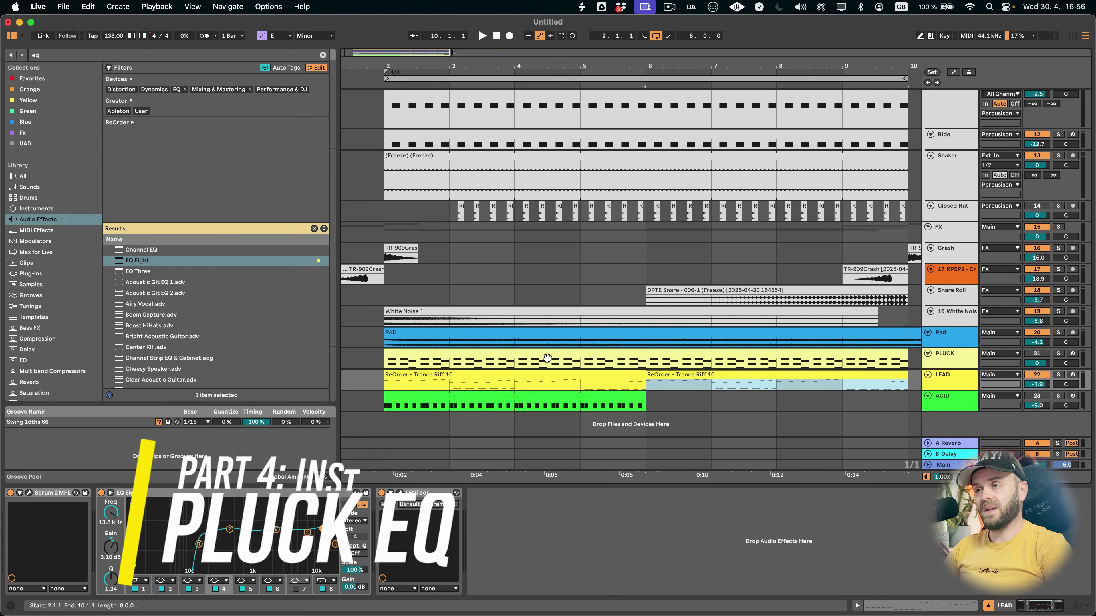
- Insert an EQ Eight on the PLUCK track and solo PLUCK together with the Pad
left_click(962, 363)
left_click(1060, 354)
key("space")
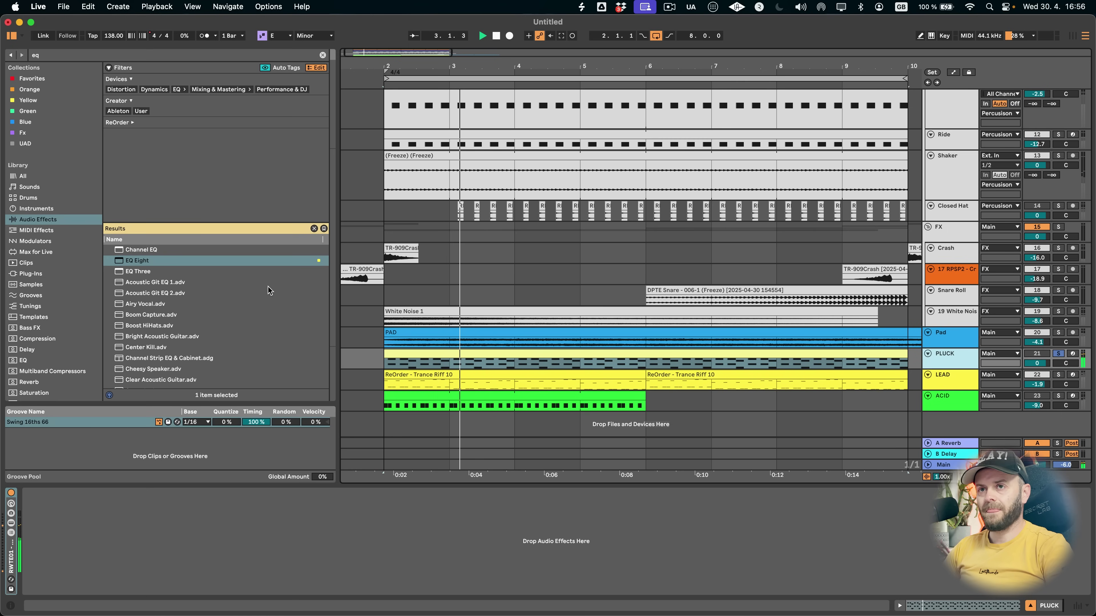
key("Return")
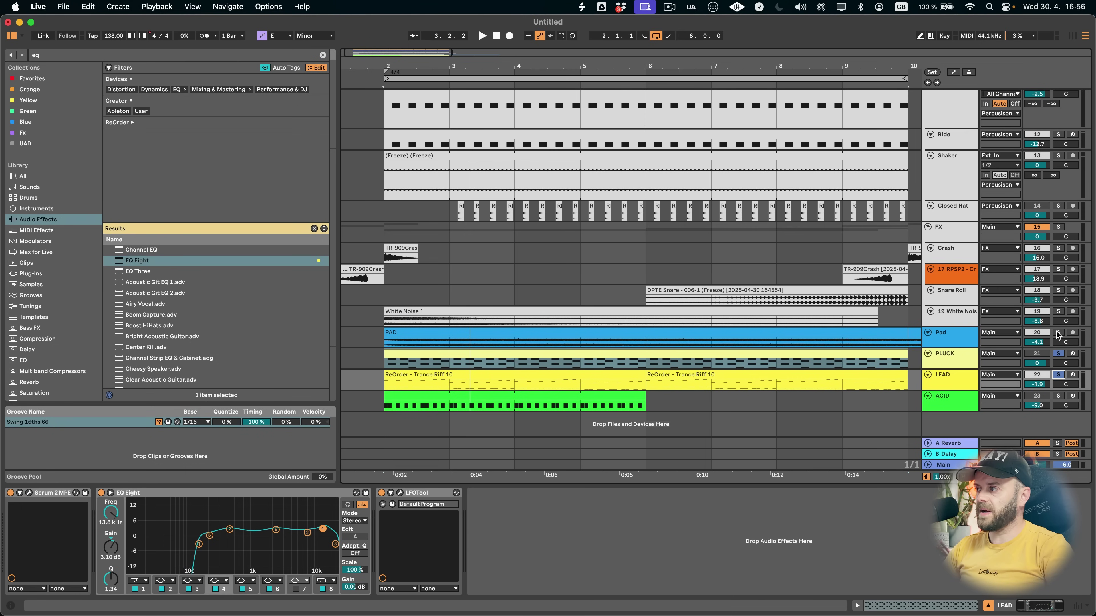
left_click(1058, 333)
left_click(803, 353)
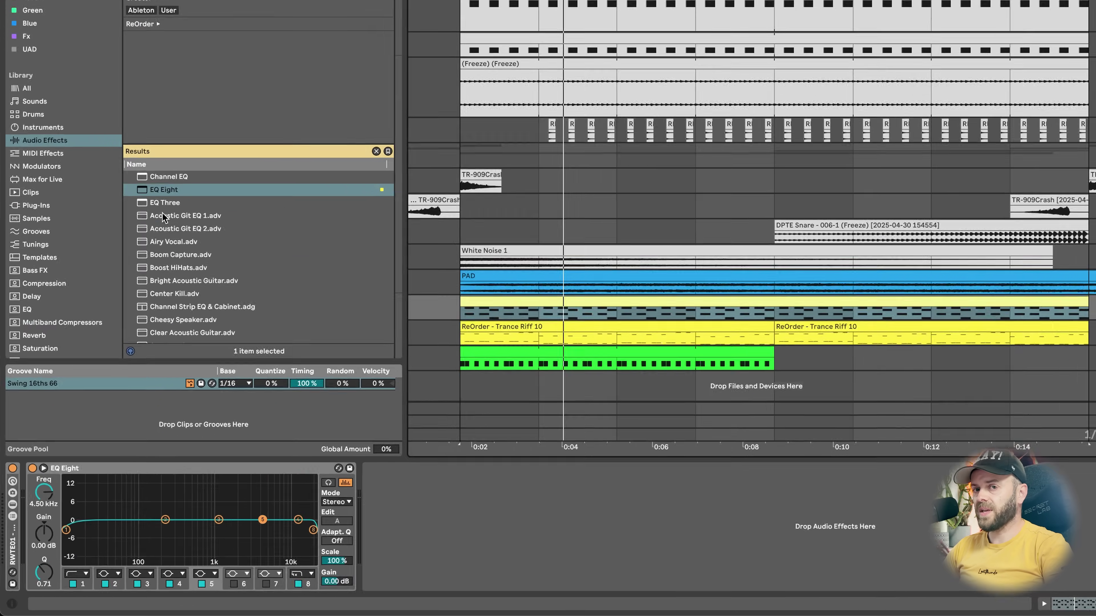
- Raise the frequency of the PLUCK EQ's band 1 low cut and boost band 3 by 5.08 dB at 5.50 kHz
key("space")
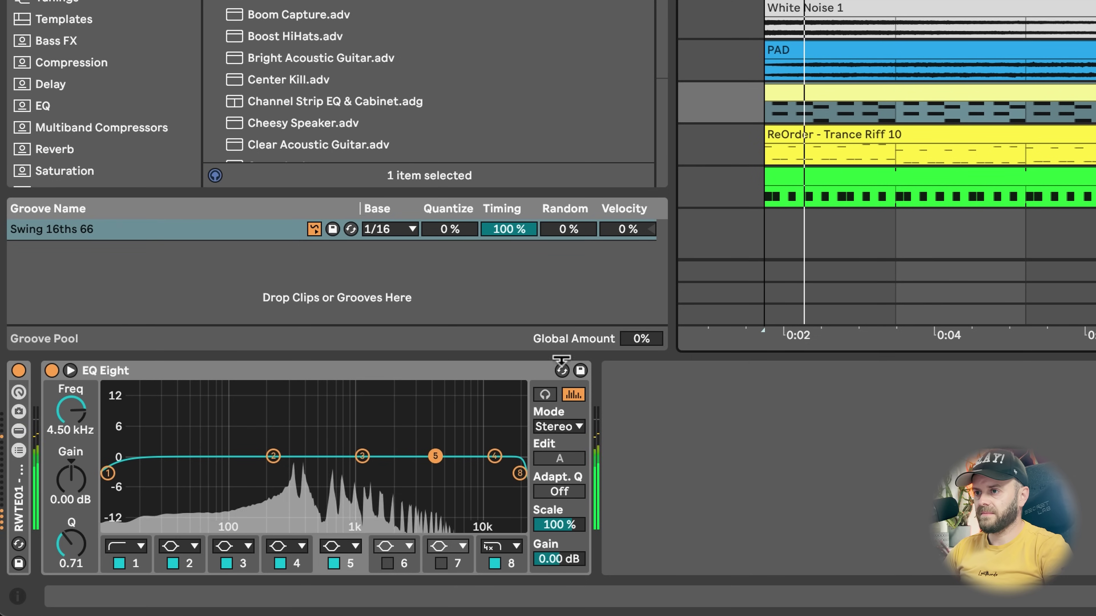
left_click_drag(108, 474, 279, 475)
left_click_drag(358, 454, 413, 429)
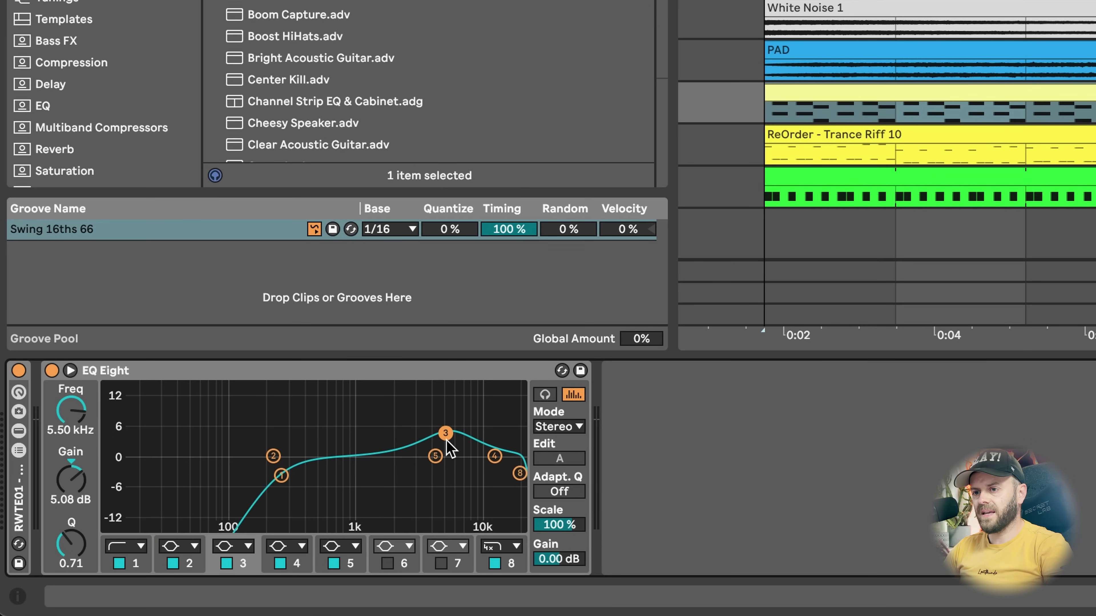
- Set the PLUCK EQ's band 1 low cut to 323 Hz with a Q of 0.75, boost band 2 slightly and enable band 6
key("space")
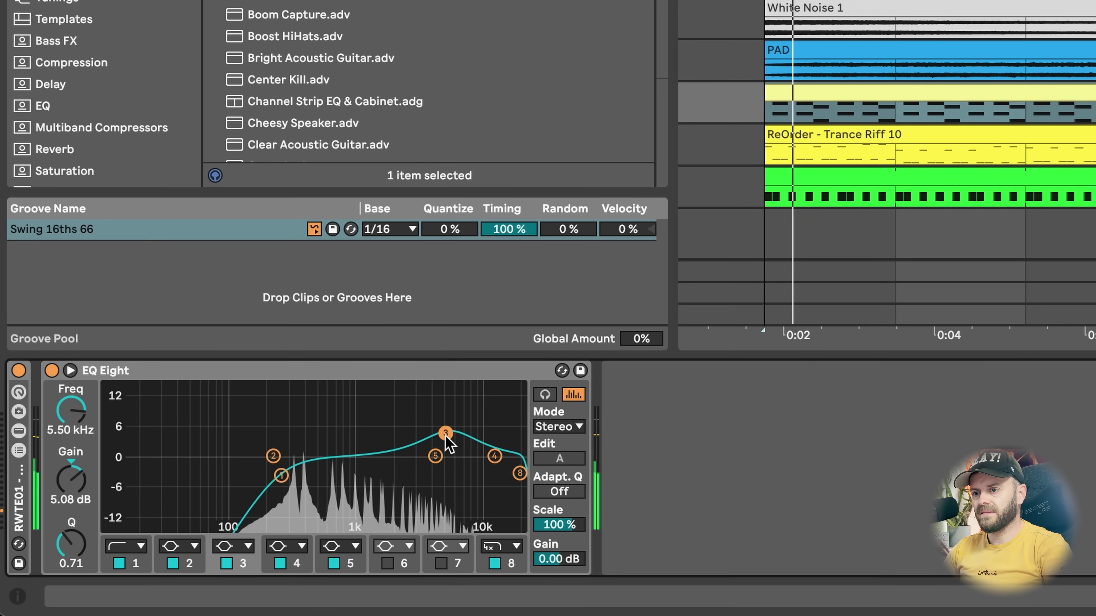
mouse_move(282, 476)
left_mouse_down()
mouse_move(388, 445)
mouse_move(294, 473)
left_mouse_up()
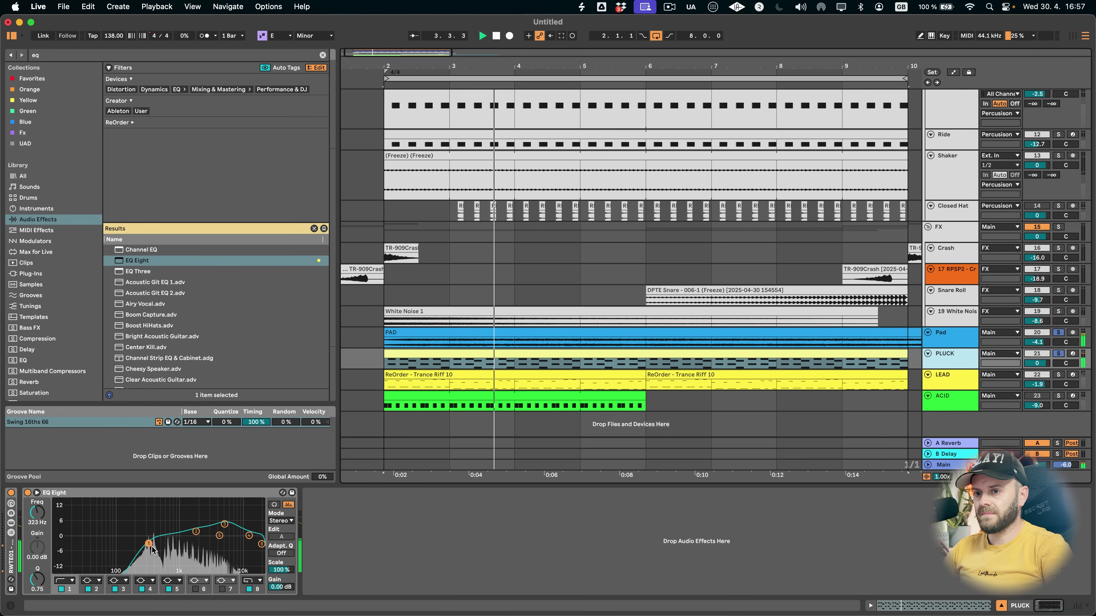
left_click(195, 589)
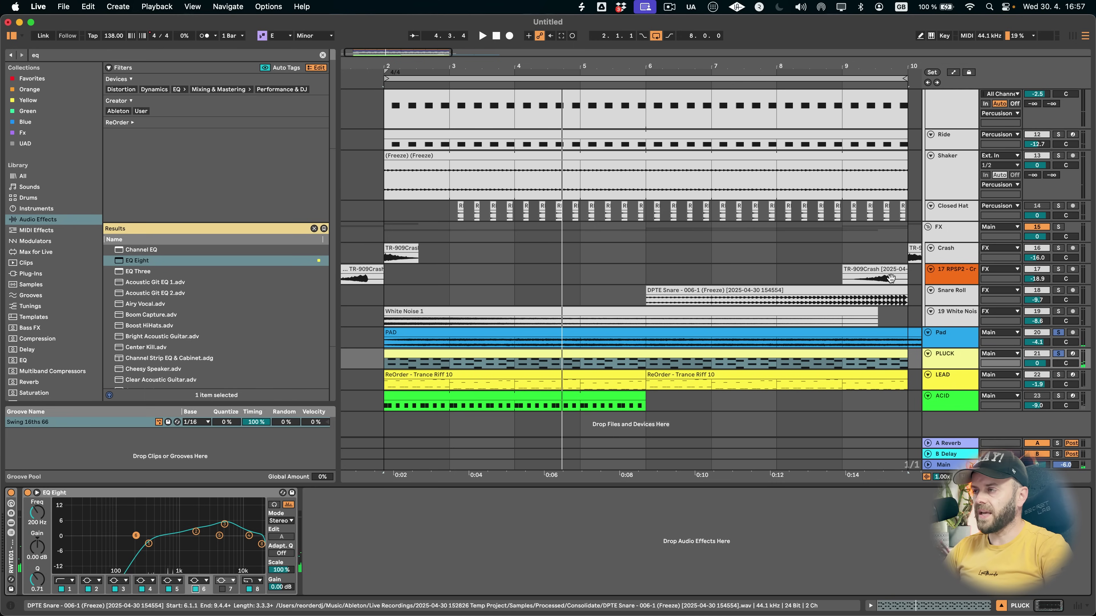
- Add the Mid Bass, SubBass and Kick to the soloed Pad and PLUCK tracks and play the loop from the start
scroll(879, 276, "up", 10)
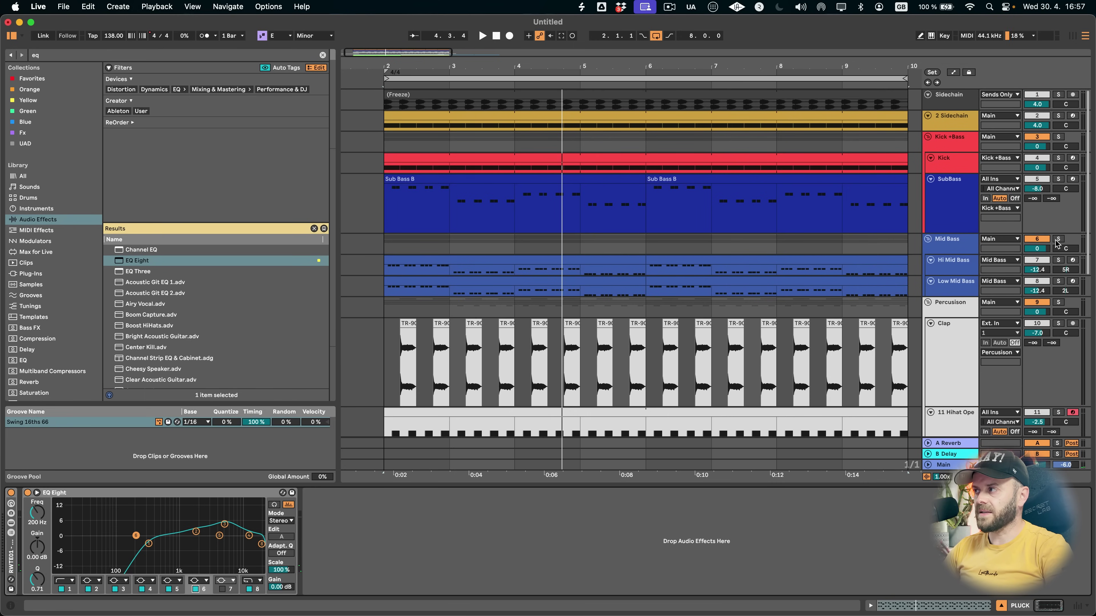
left_click(1056, 240, "super")
left_click(1058, 181, "super")
left_click(1058, 159, "super")
scroll(607, 287, "down", 5)
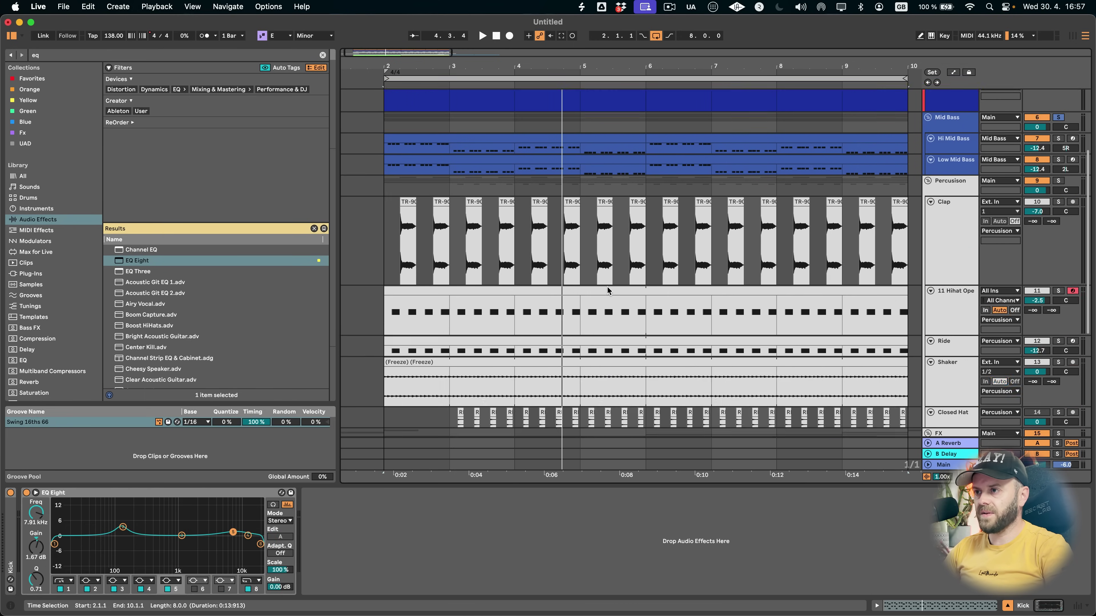
scroll(607, 286, "down", 5)
key("space")
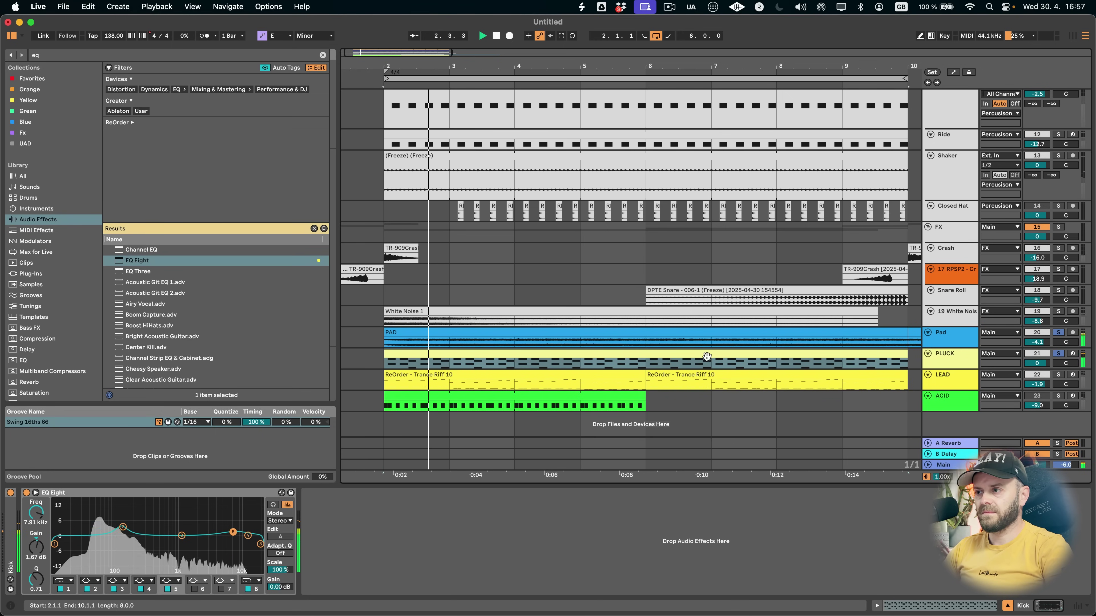
- Boost the PLUCK EQ's band 6 by about 1.6 dB near 590 Hz during playback
left_click(900, 363)
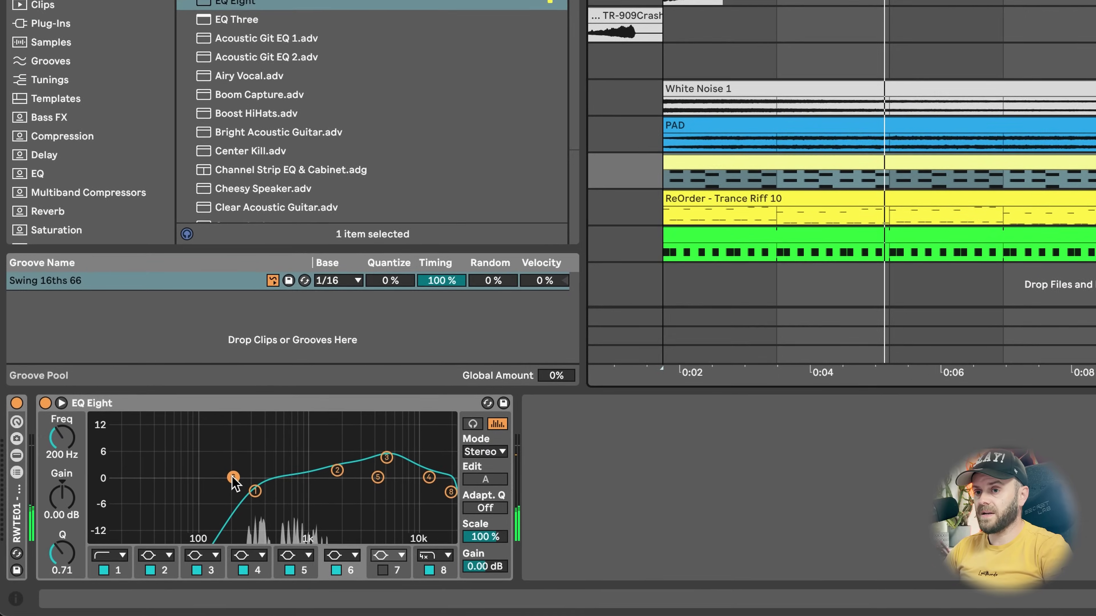
left_click_drag(136, 536, 158, 533)
left_click_drag(291, 461, 304, 460)
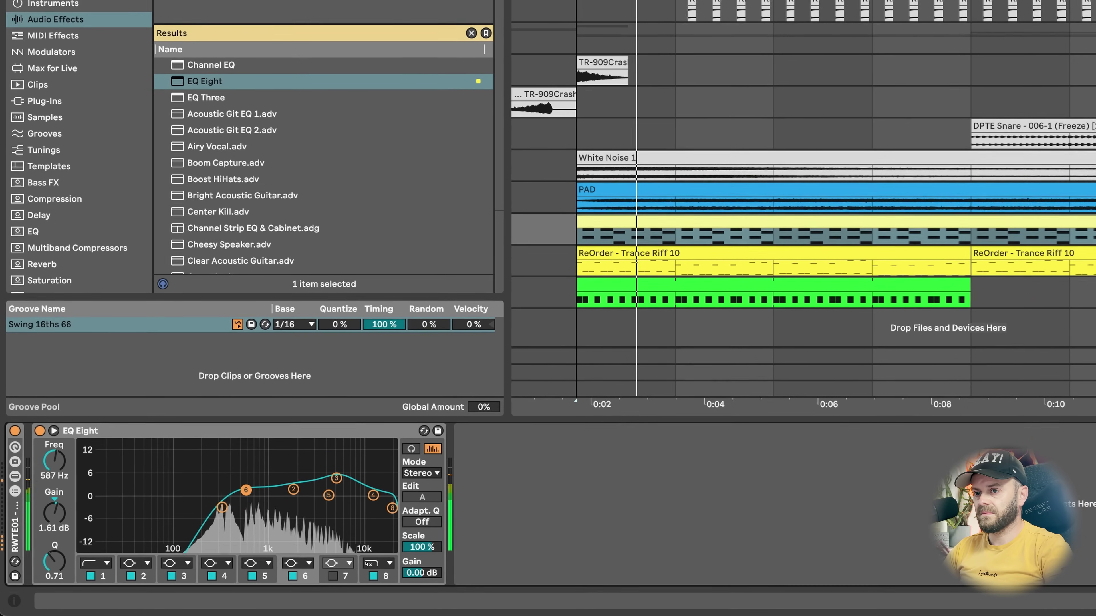
left_click_drag(245, 490, 251, 491)
- Unsolo the Pad and copy the LEAD's LFOTool onto the PLUCK track
left_click(1062, 342)
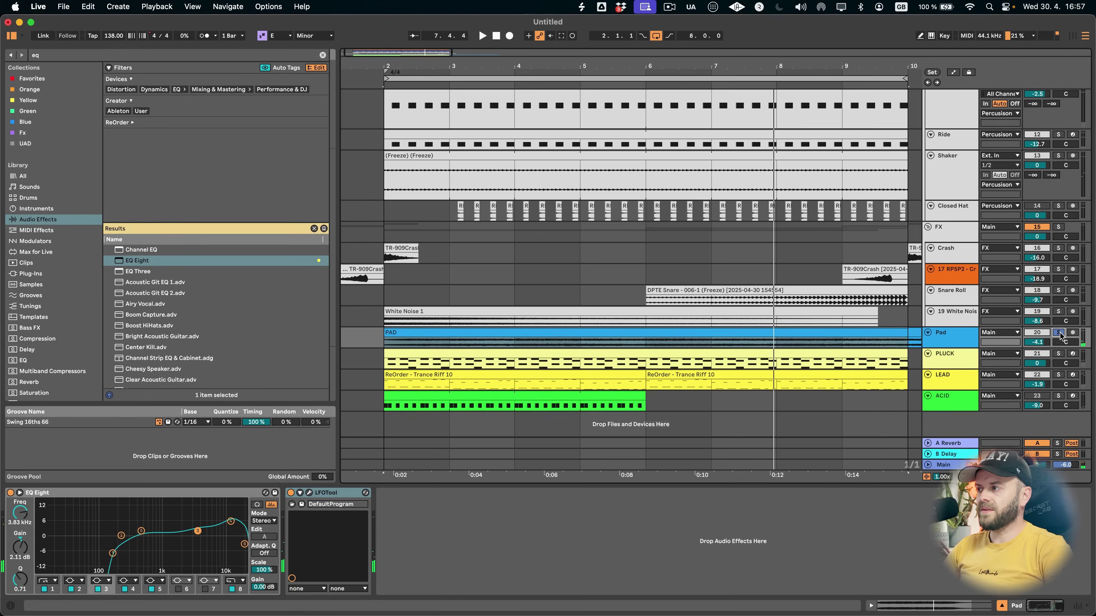
left_click(950, 382)
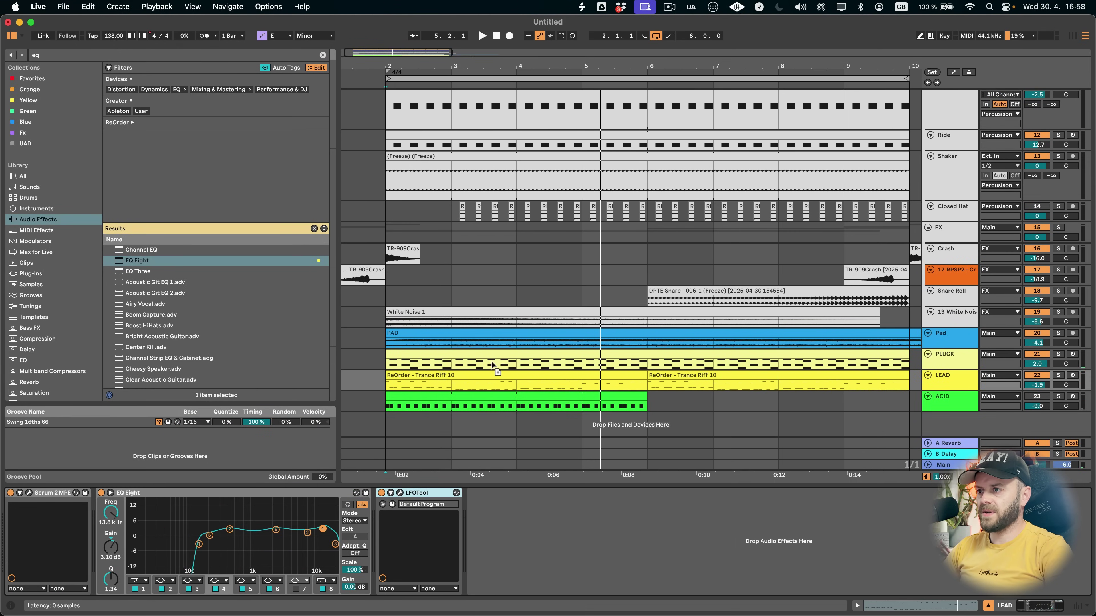